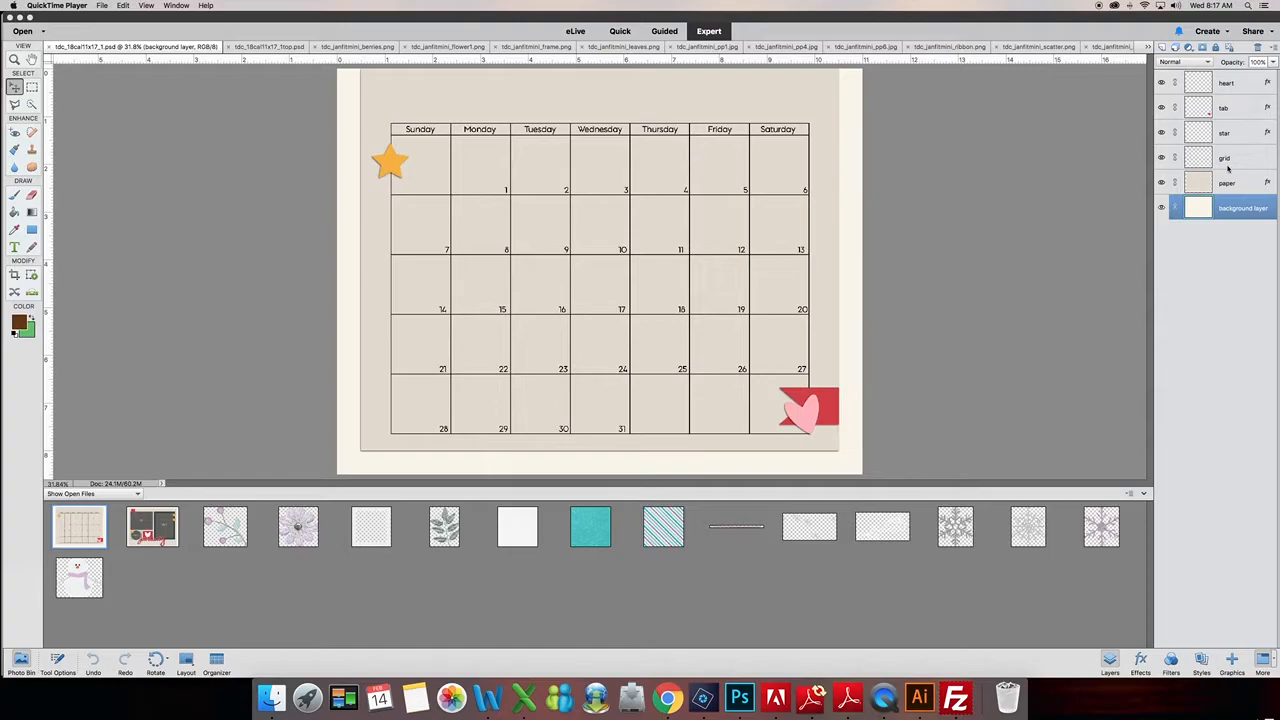
# Check the calendar page by toggling the grid layer's visibility, and view the January photo page
pyautogui.click(1161, 158)
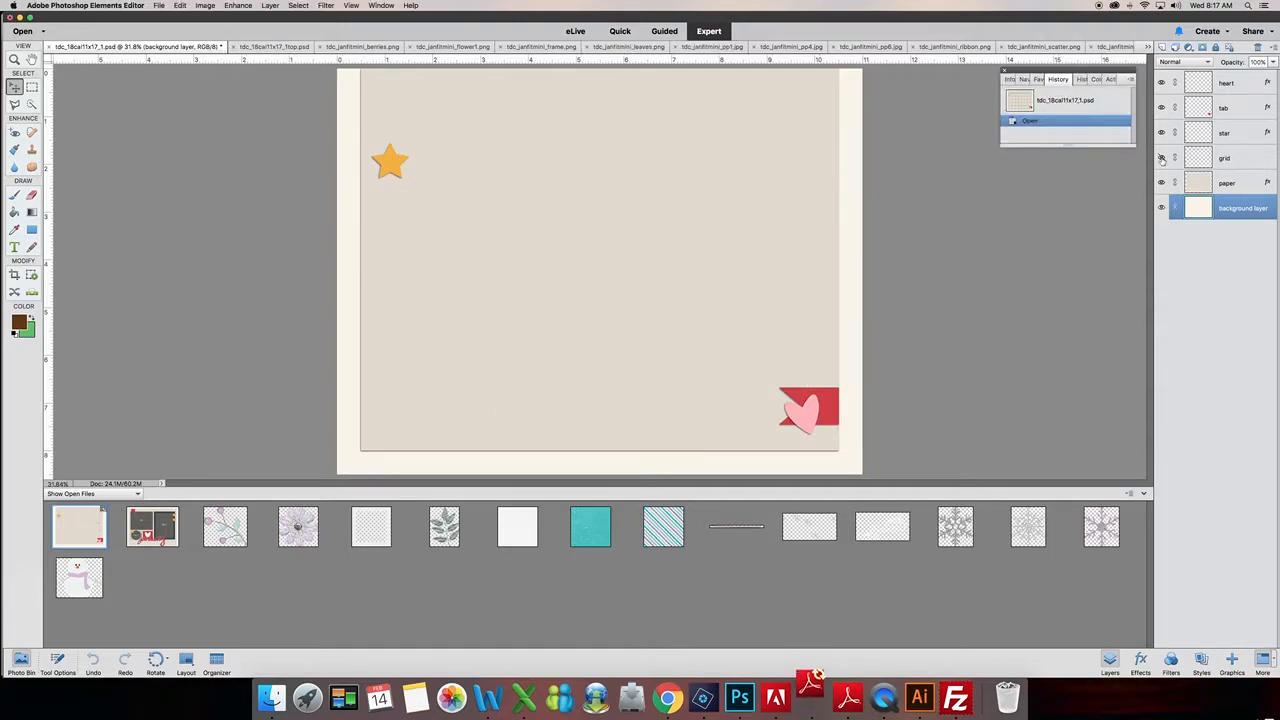
pyautogui.click(1161, 158)
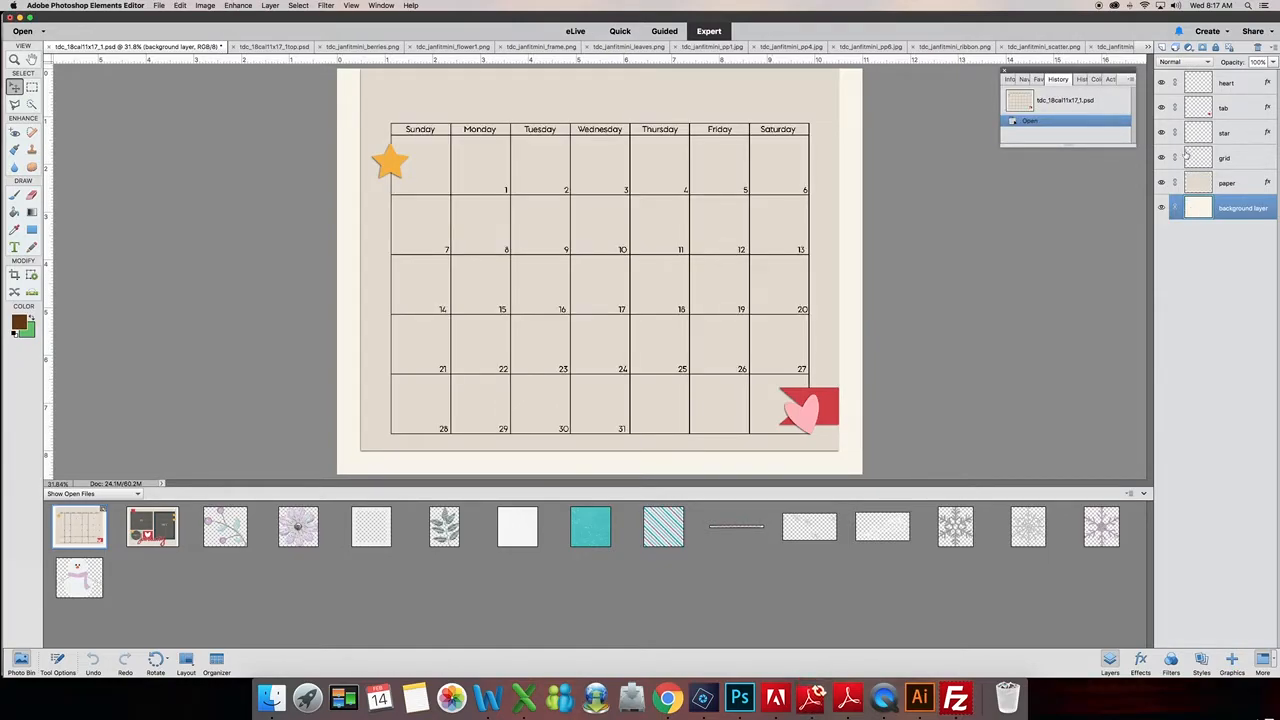
pyautogui.click(1161, 158)
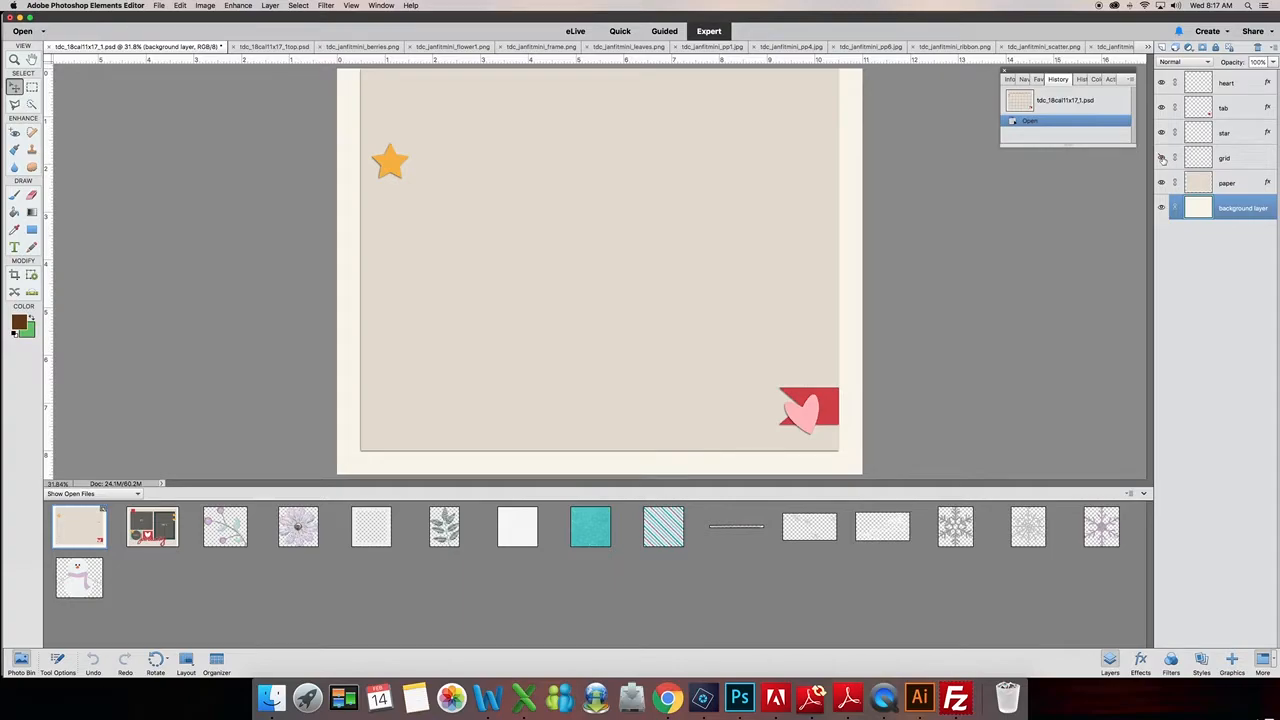
pyautogui.click(1161, 158)
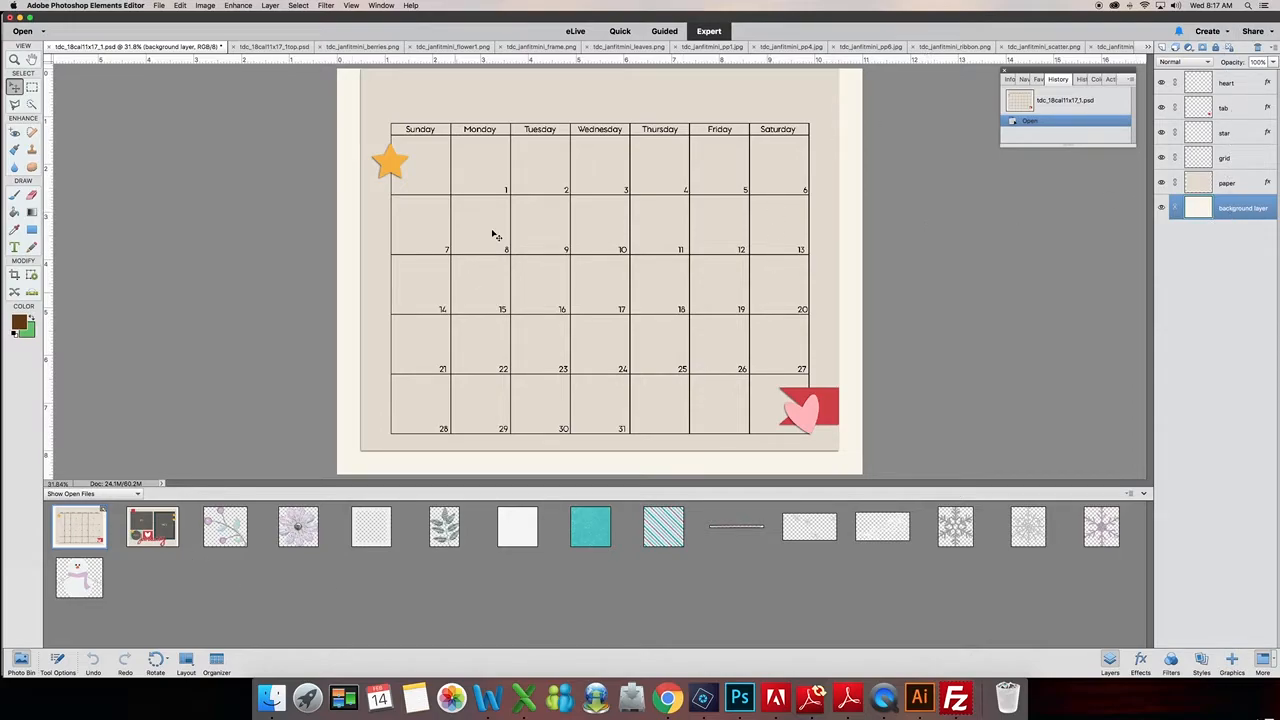
pyautogui.click(156, 528)
pyautogui.click(74, 524)
pyautogui.moveTo(591, 540); pyautogui.dragTo(372, 247)
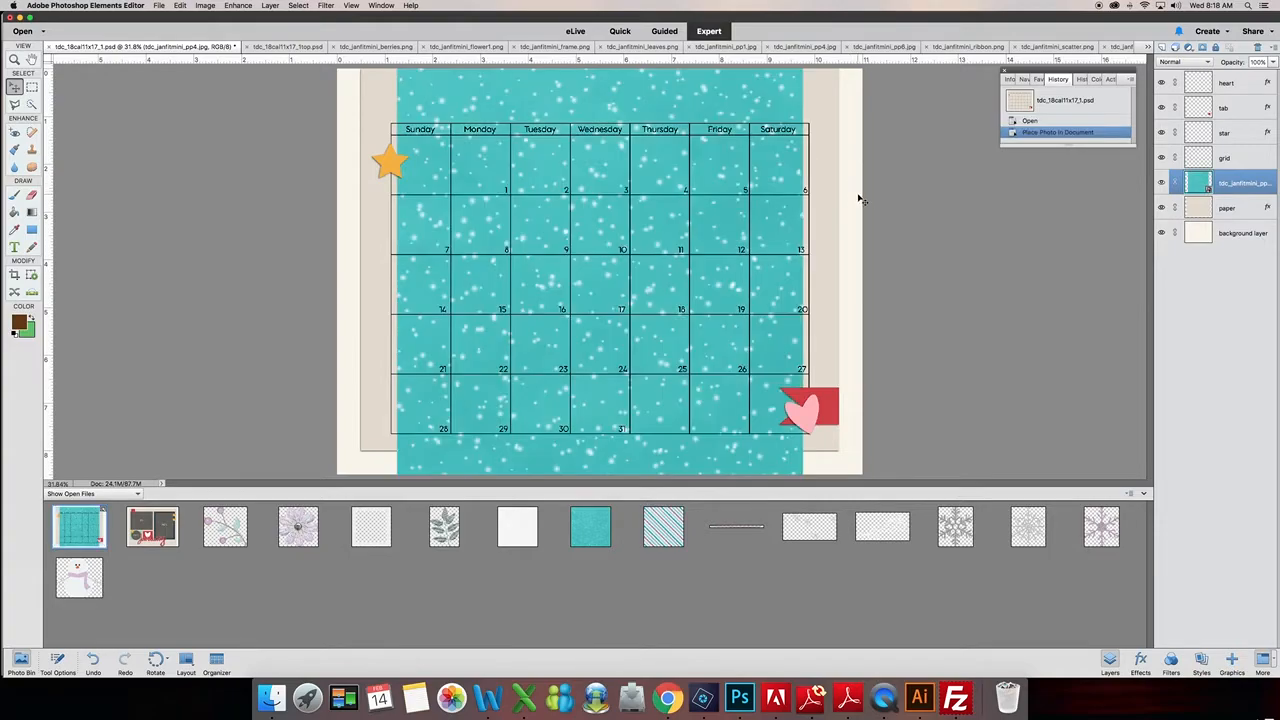
pyautogui.moveTo(1253, 182); pyautogui.dragTo(1247, 208)
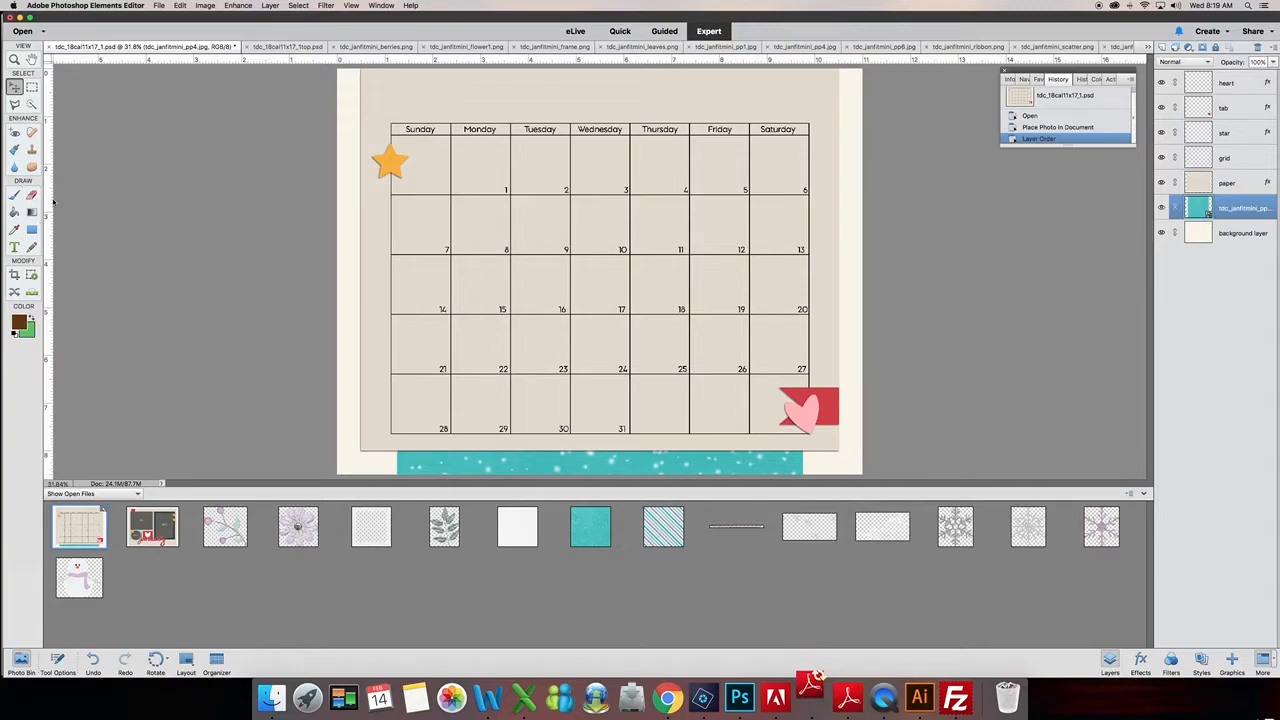
pyautogui.press('BackSpace')
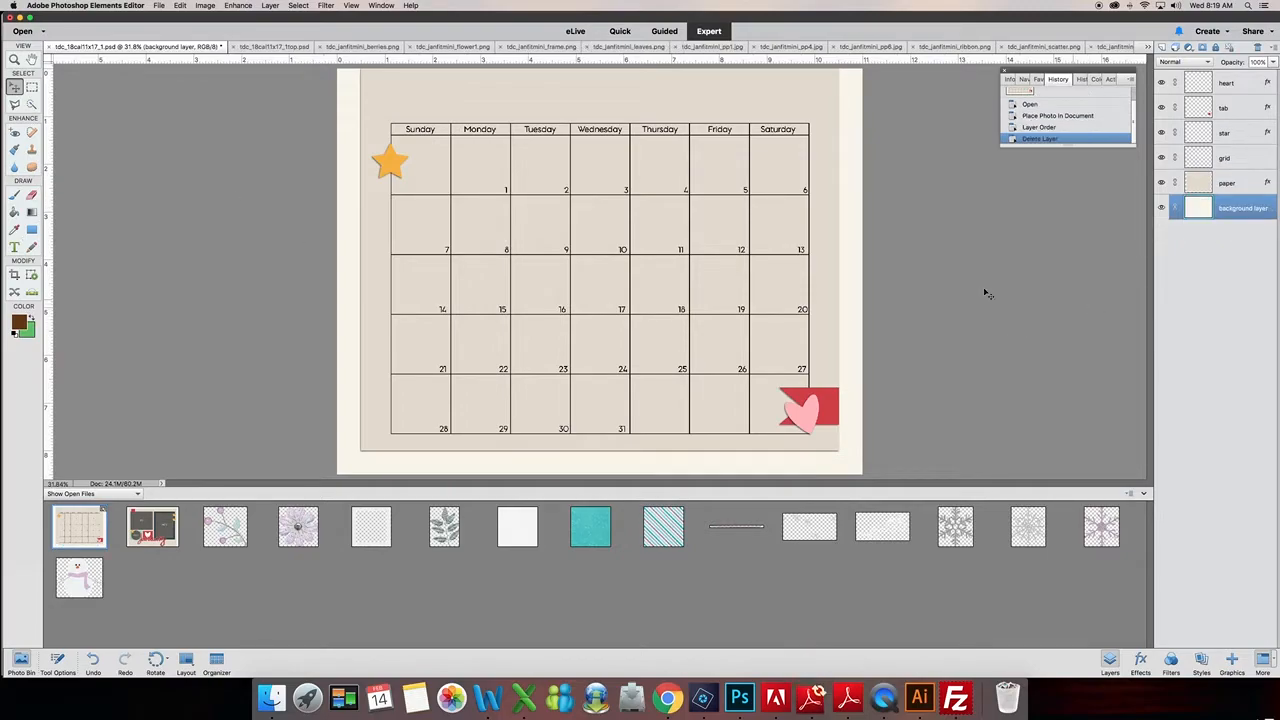
# Copy the entire teal snow paper from tdc_janfitmini_pp4.jpg
pyautogui.click(591, 527)
pyautogui.press('super+a')
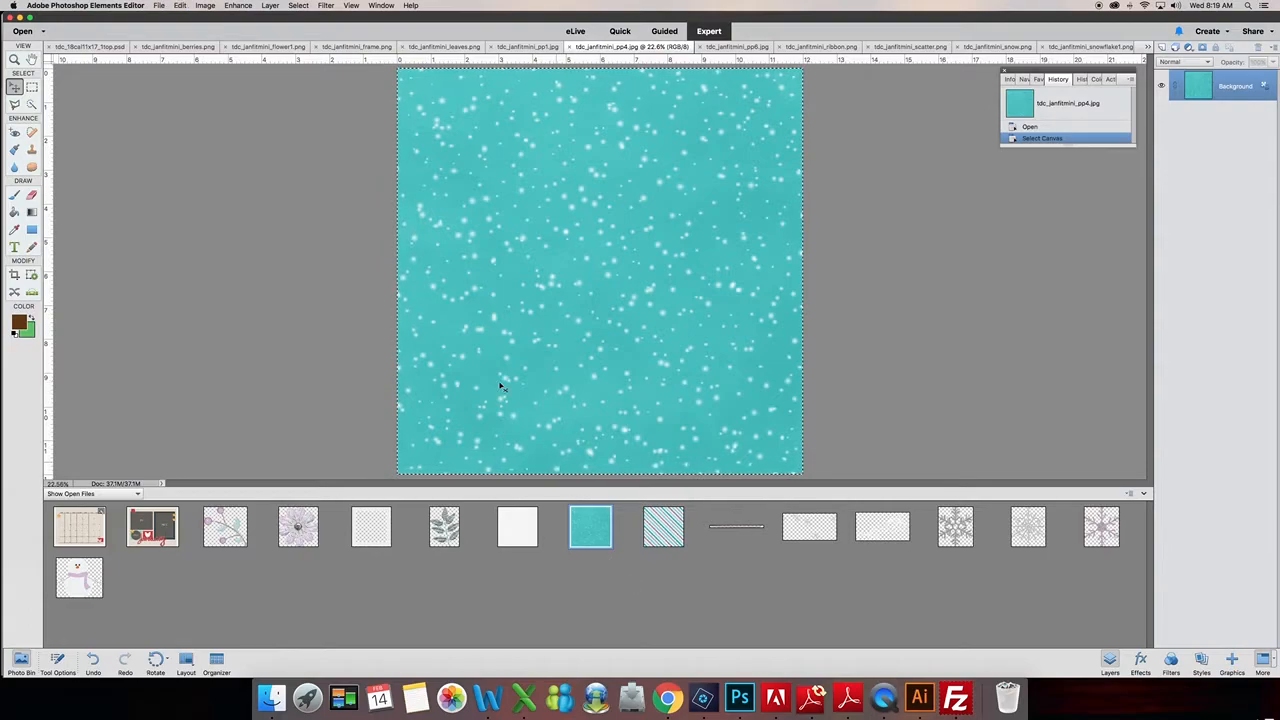
pyautogui.click(298, 5)
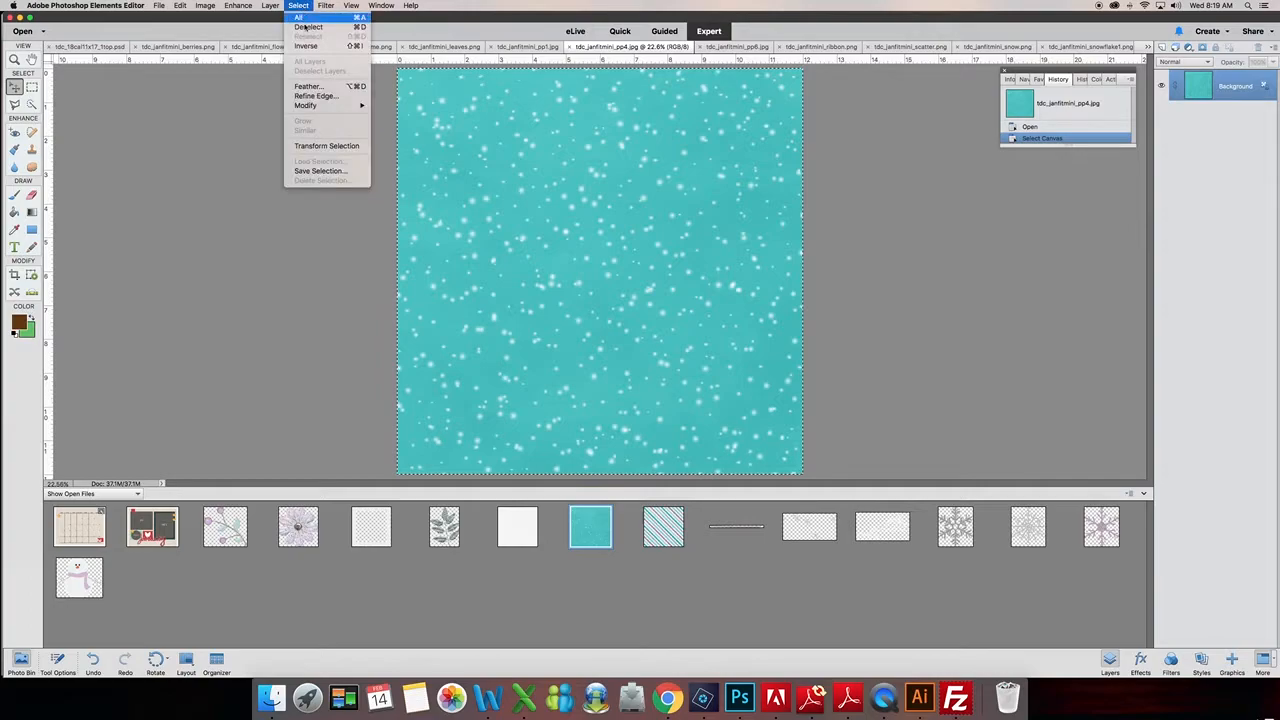
pyautogui.click(301, 18)
pyautogui.click(181, 6)
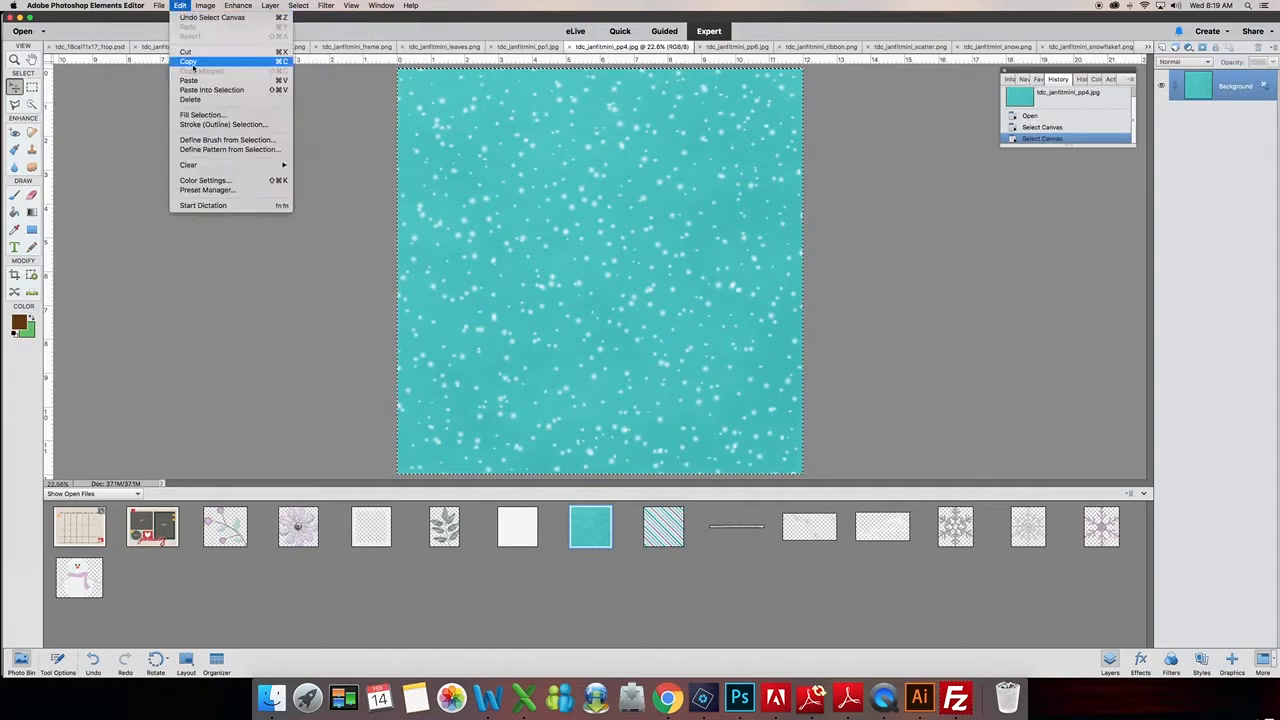
pyautogui.click(189, 62)
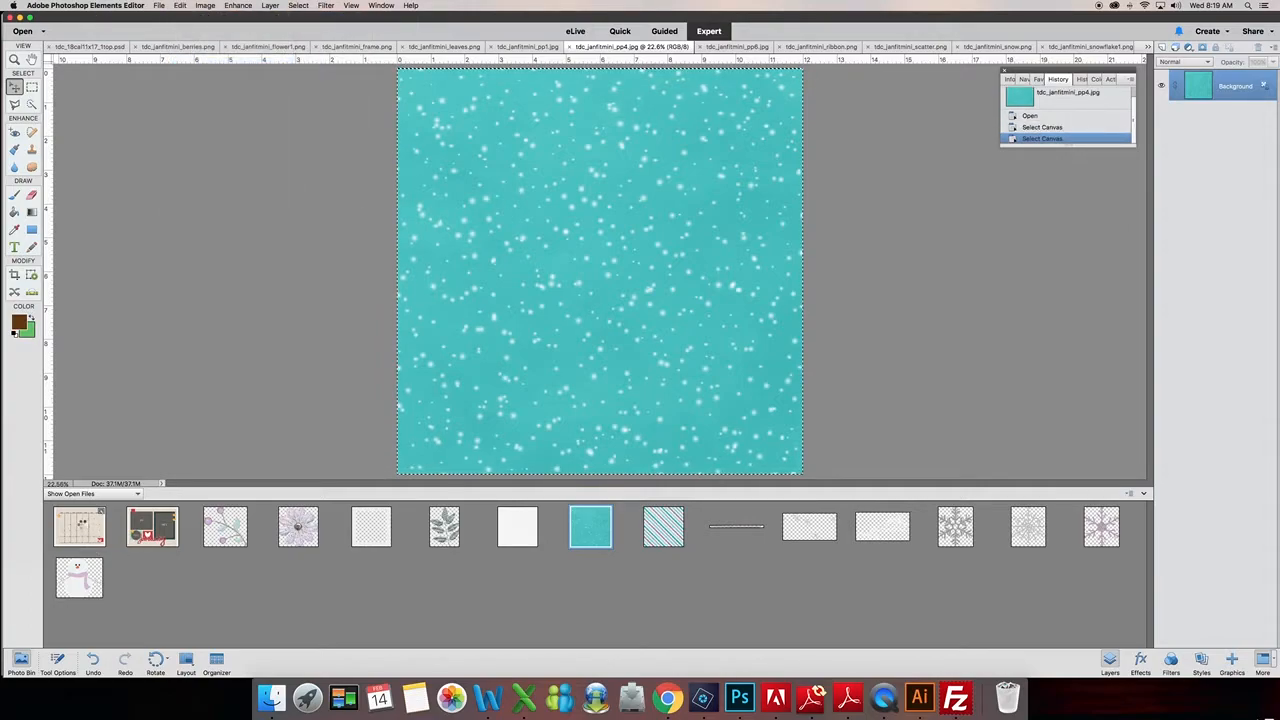
# Paste the teal snow paper directly above the background layer of the calendar grid page, and select its paper layer
pyautogui.click(82, 527)
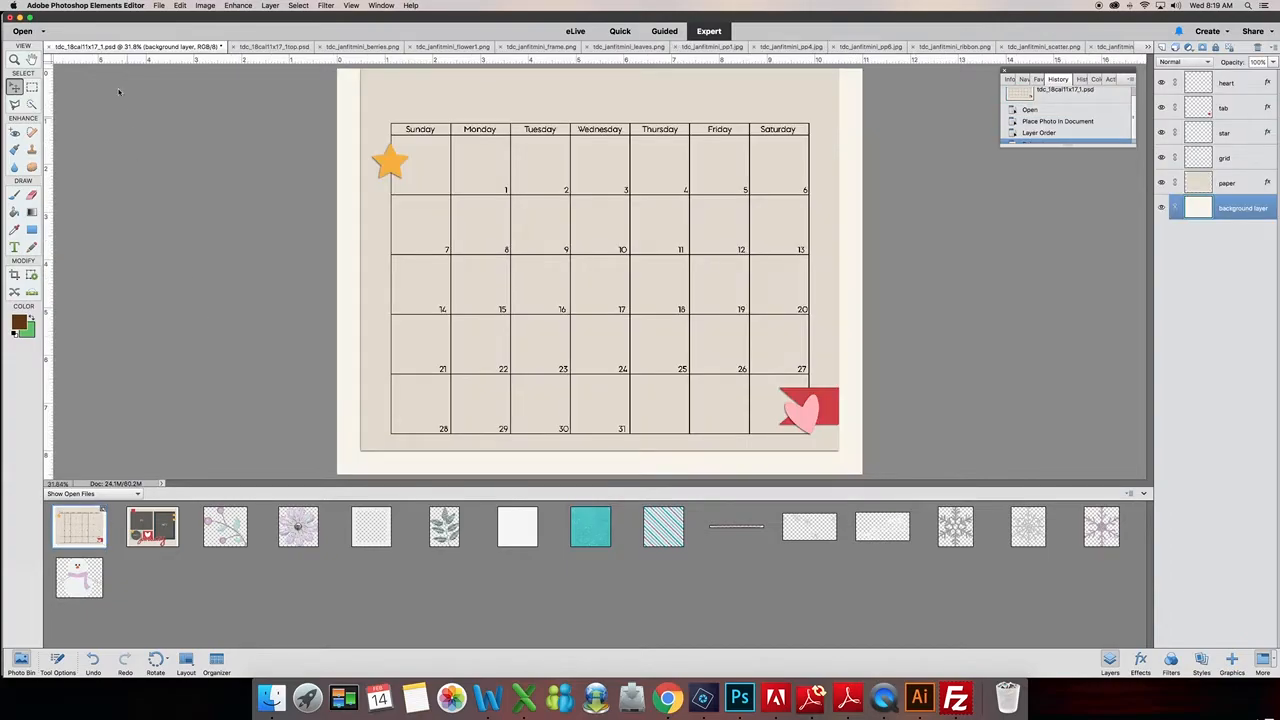
pyautogui.click(187, 7)
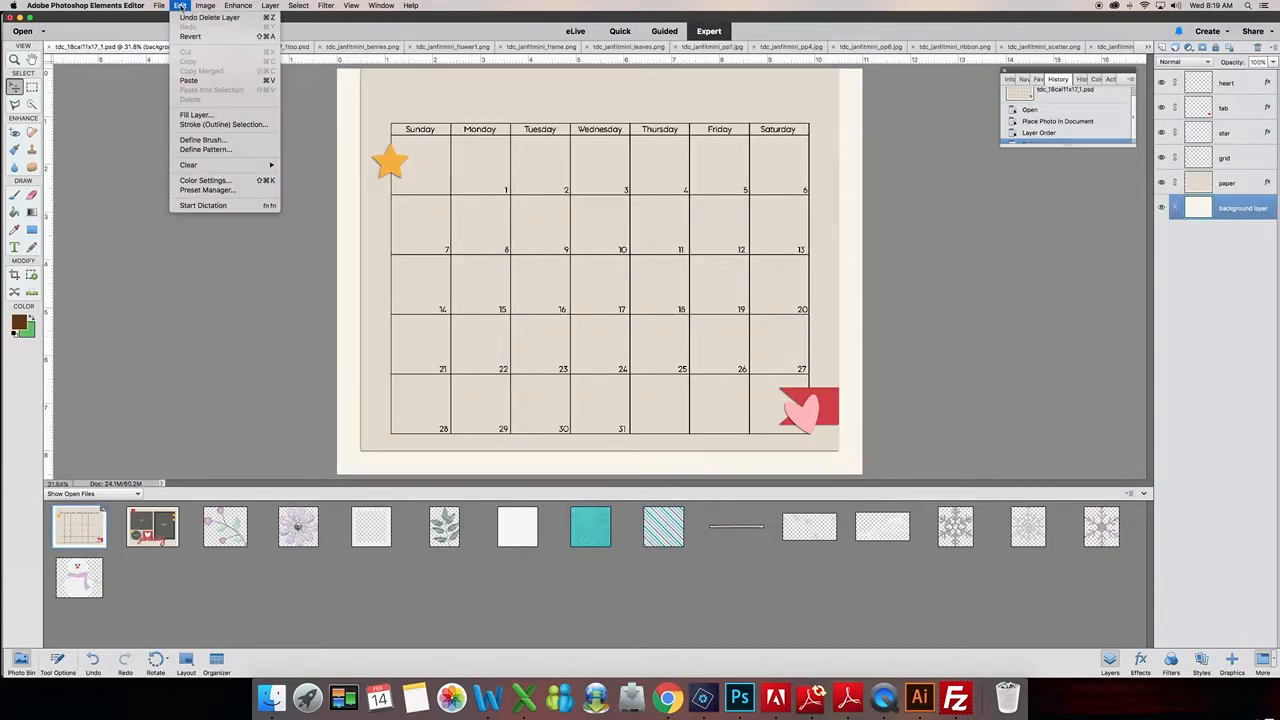
pyautogui.click(188, 81)
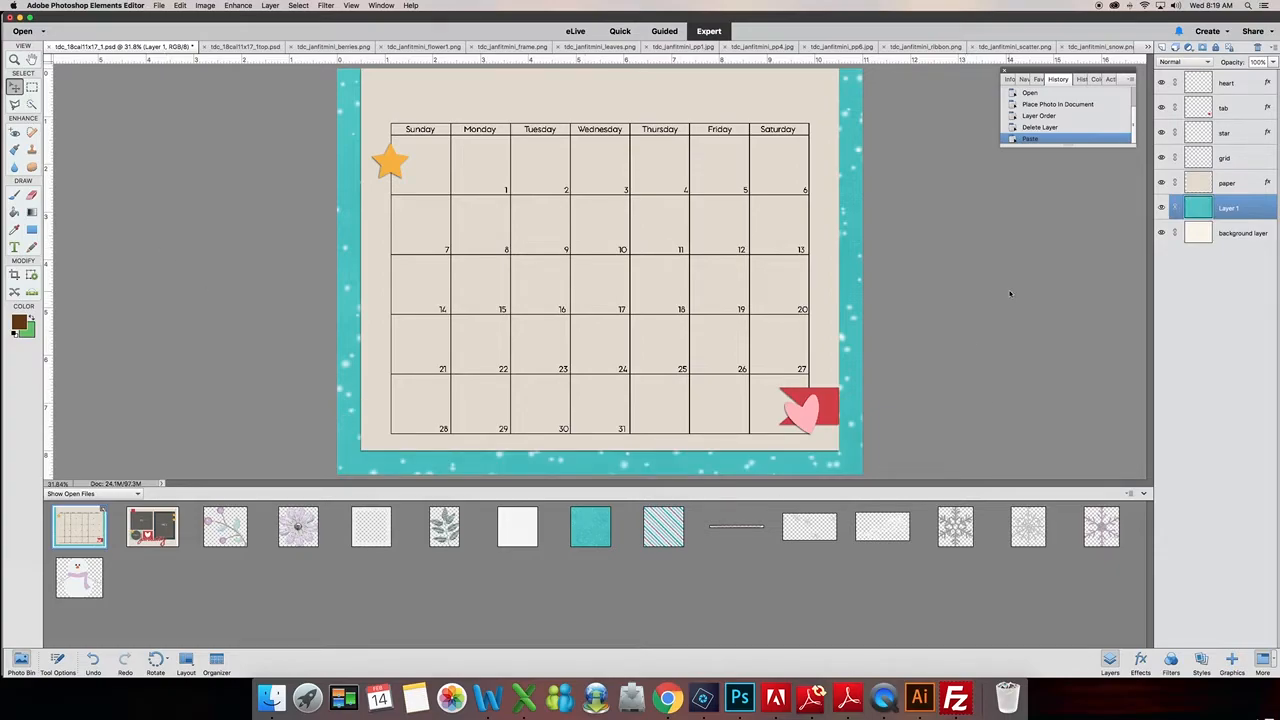
pyautogui.click(1235, 182)
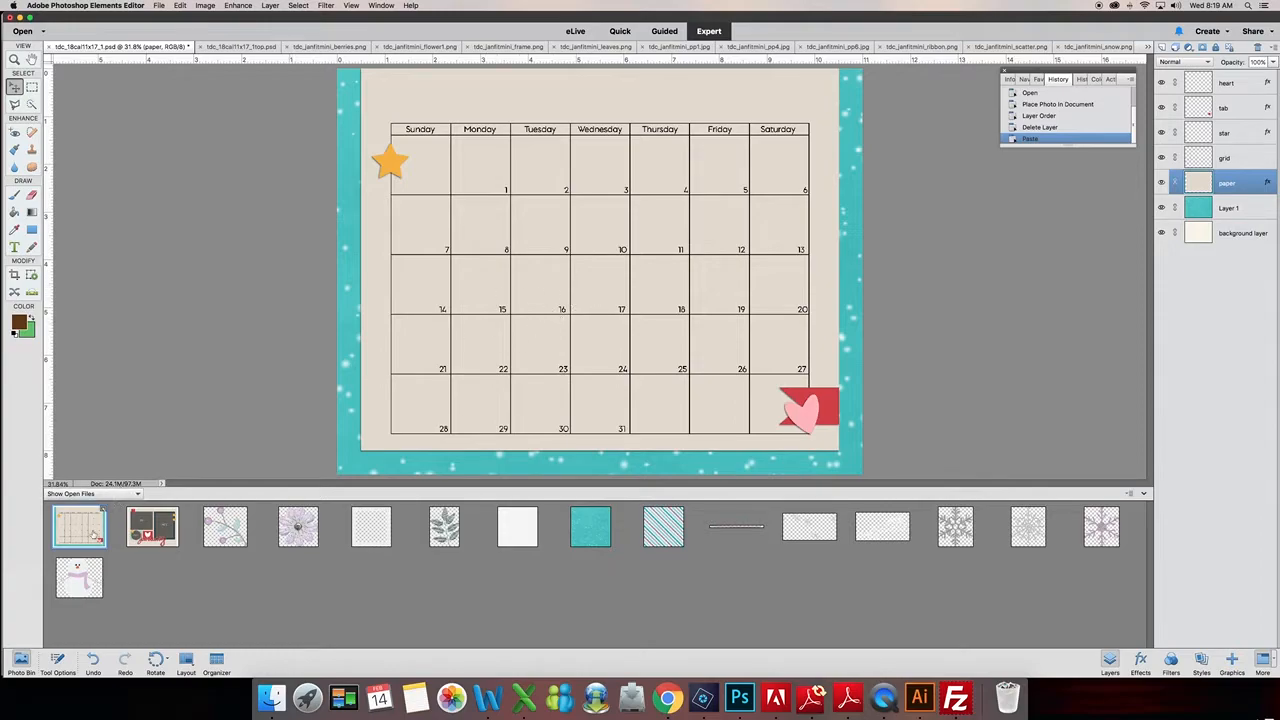
# Paste the teal snow paper directly above the background layer of the January photo page, tdc_18cal11x17_1top.psd
pyautogui.click(153, 522)
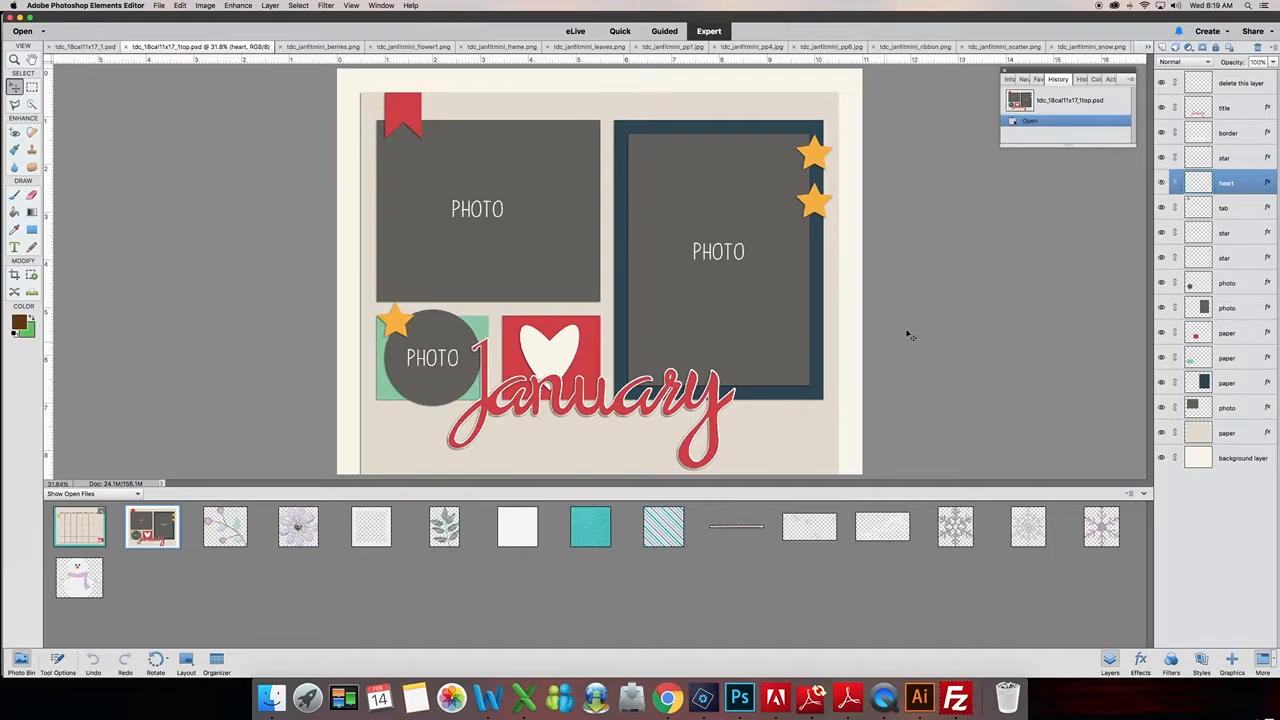
pyautogui.click(1244, 456)
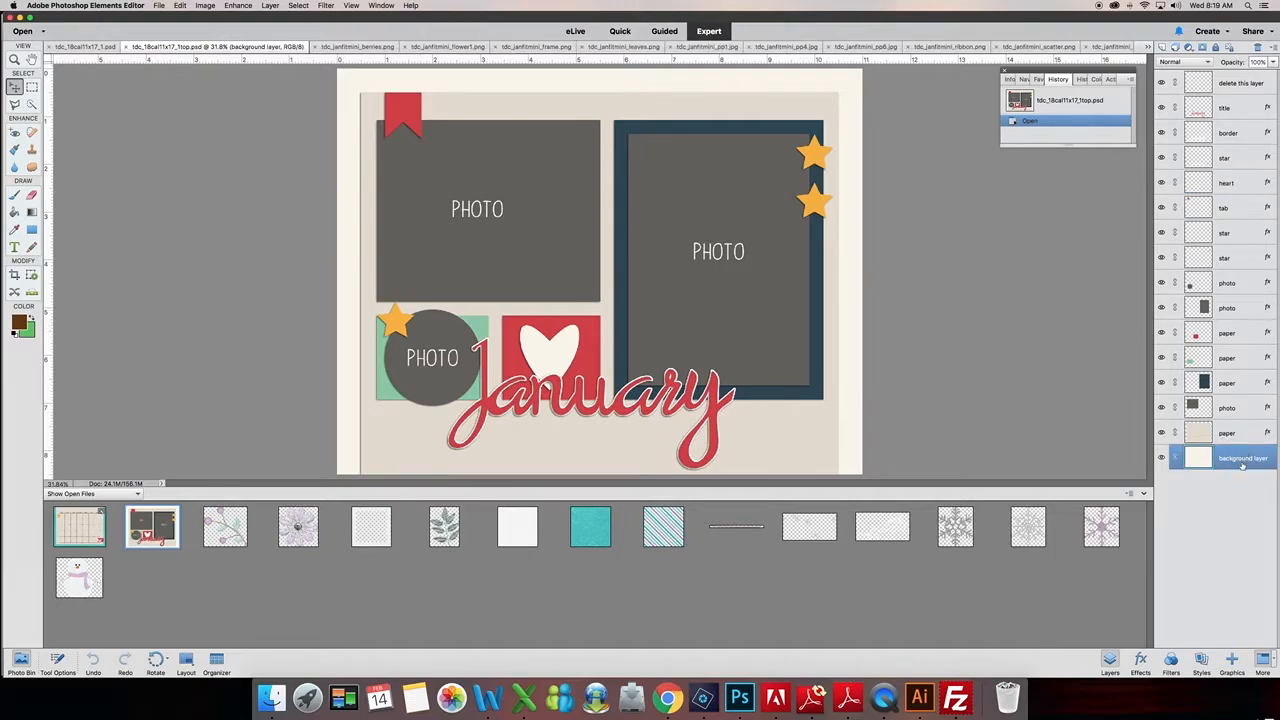
pyautogui.press('BackSpace')
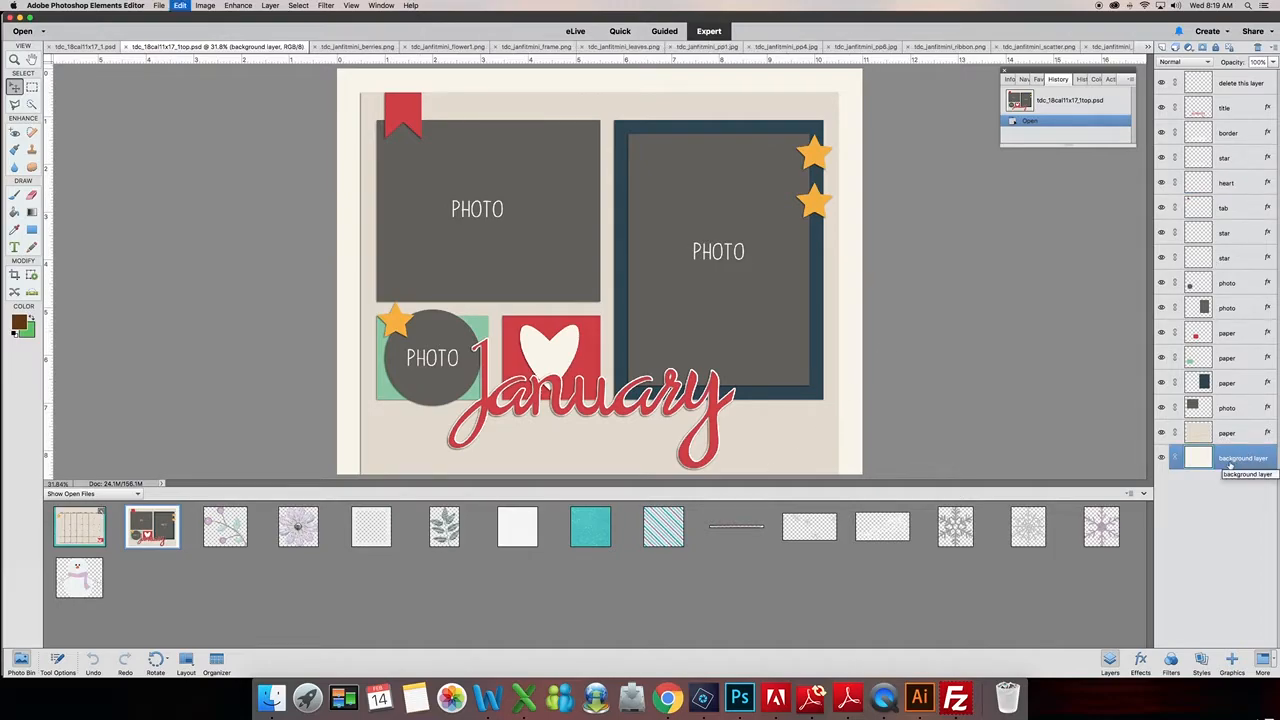
pyautogui.press('super+v')
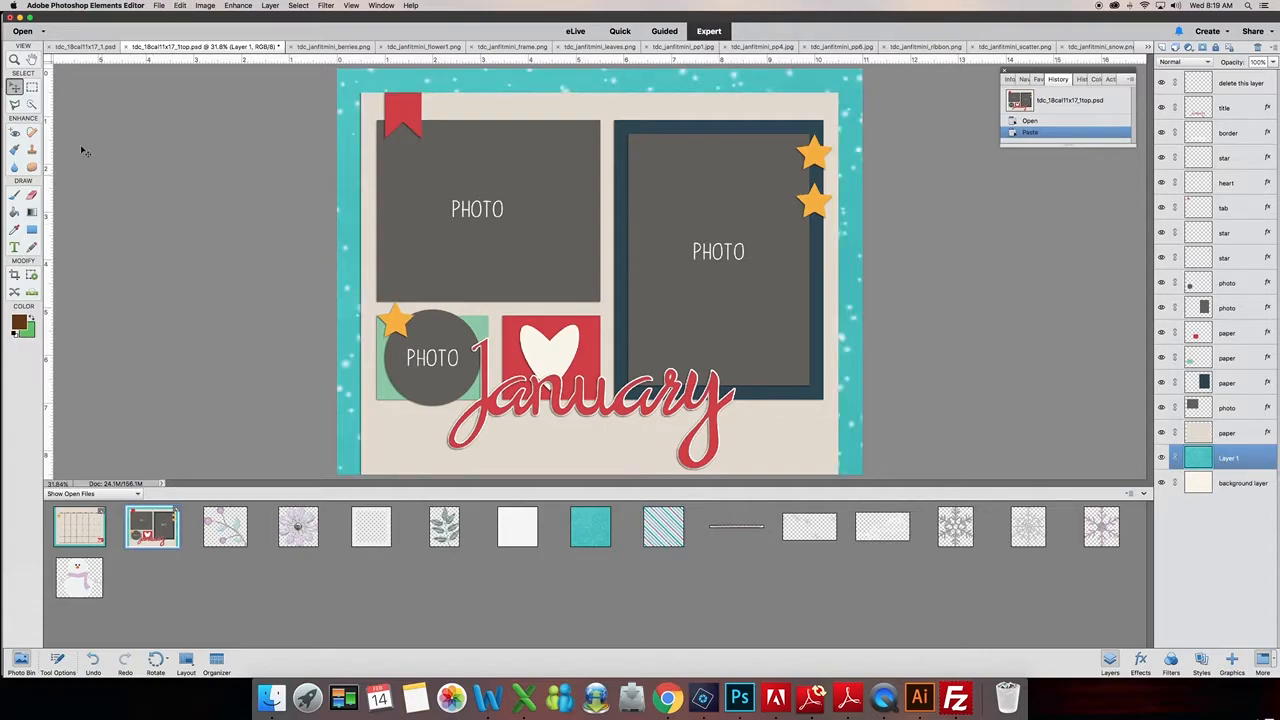
pyautogui.click(181, 8)
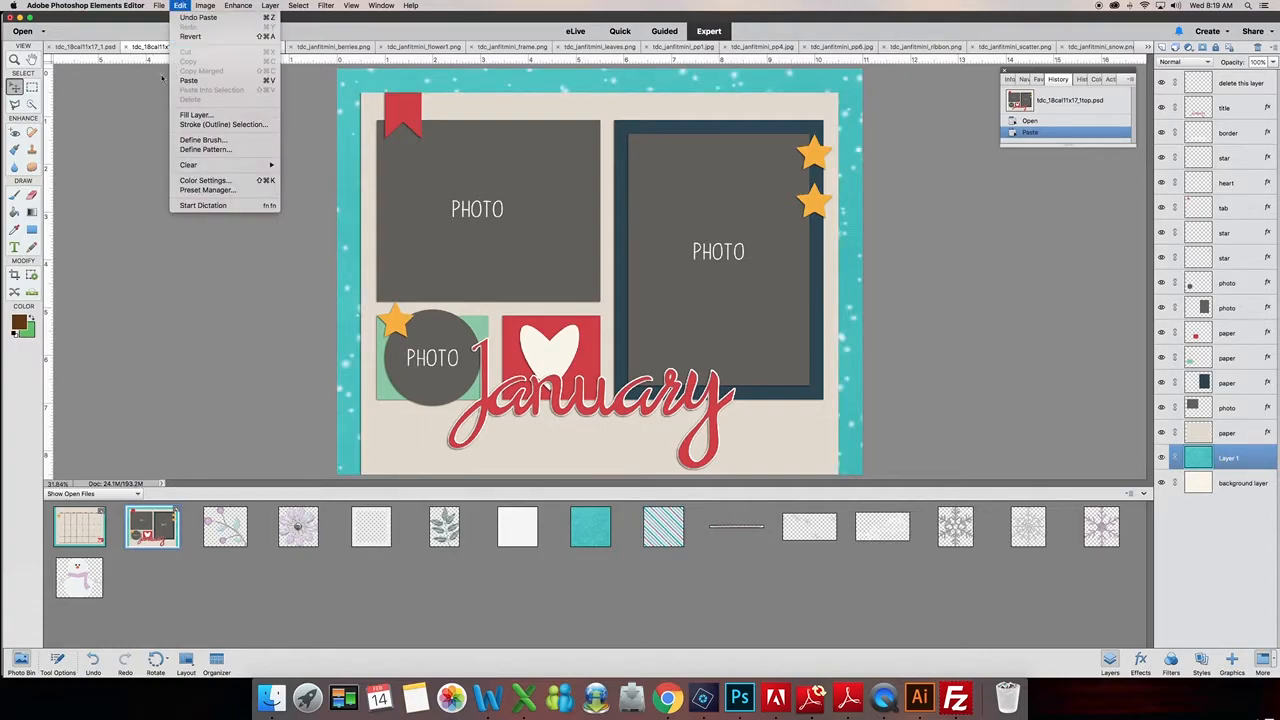
pyautogui.click(140, 103)
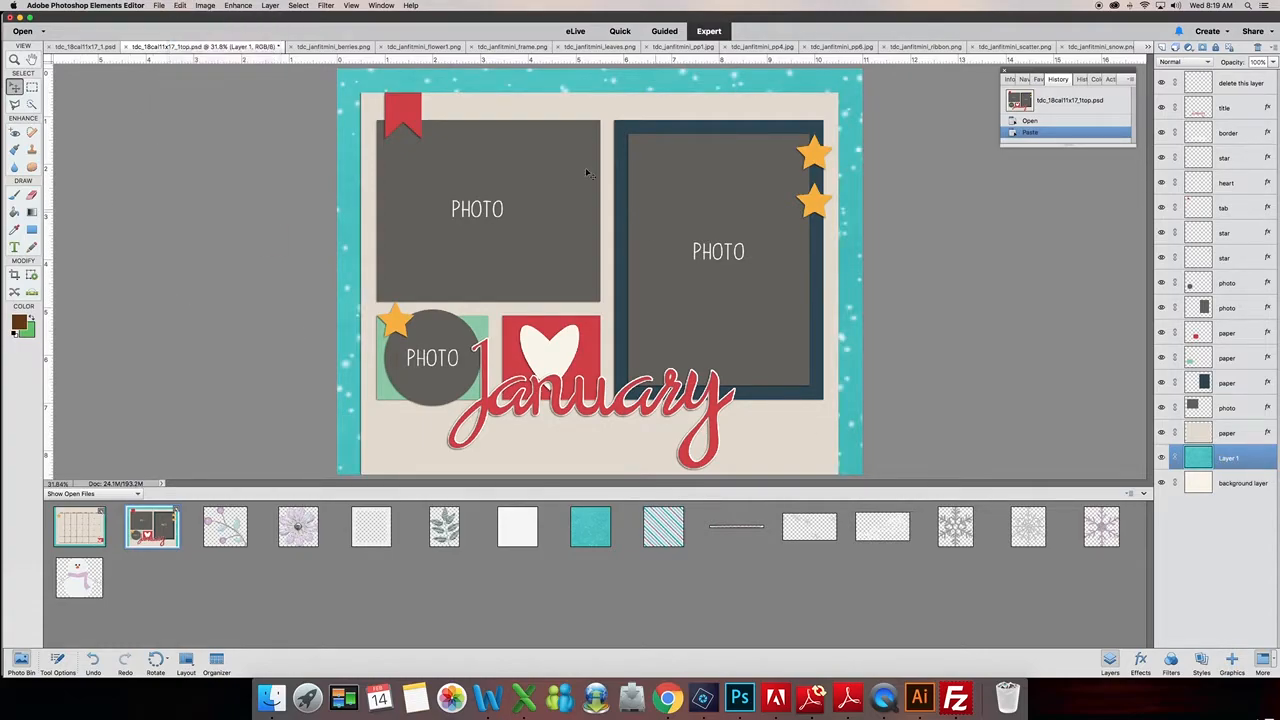
# Select the beige paper layer as the paste target and copy the entire white paper from tdc_janfitmini_pp1.jpg
pyautogui.click(1240, 434)
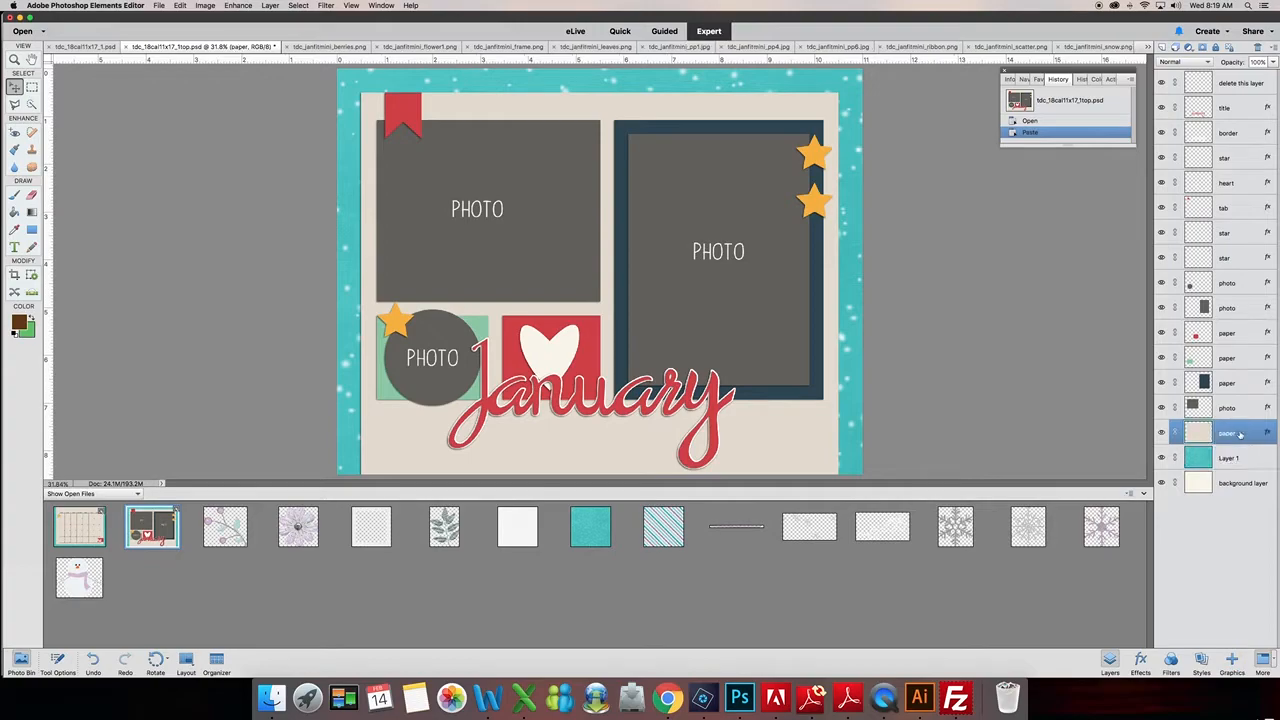
pyautogui.doubleClick(530, 531)
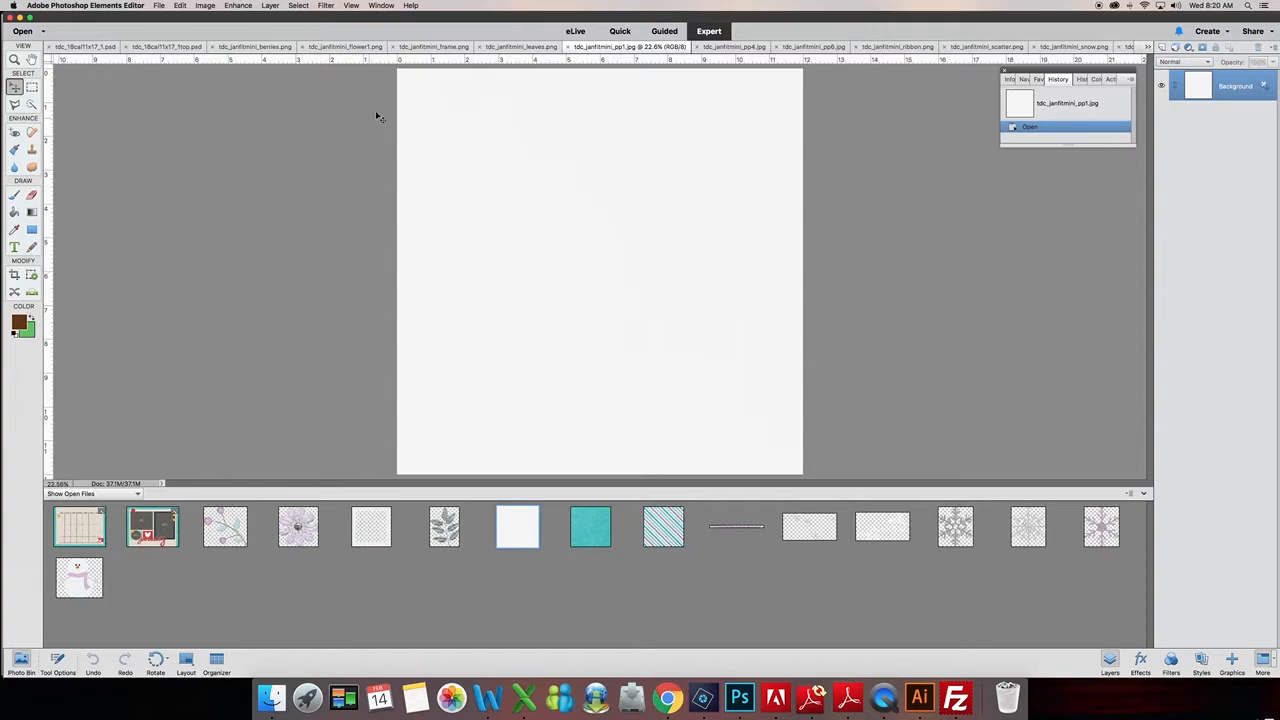
pyautogui.press('super+a')
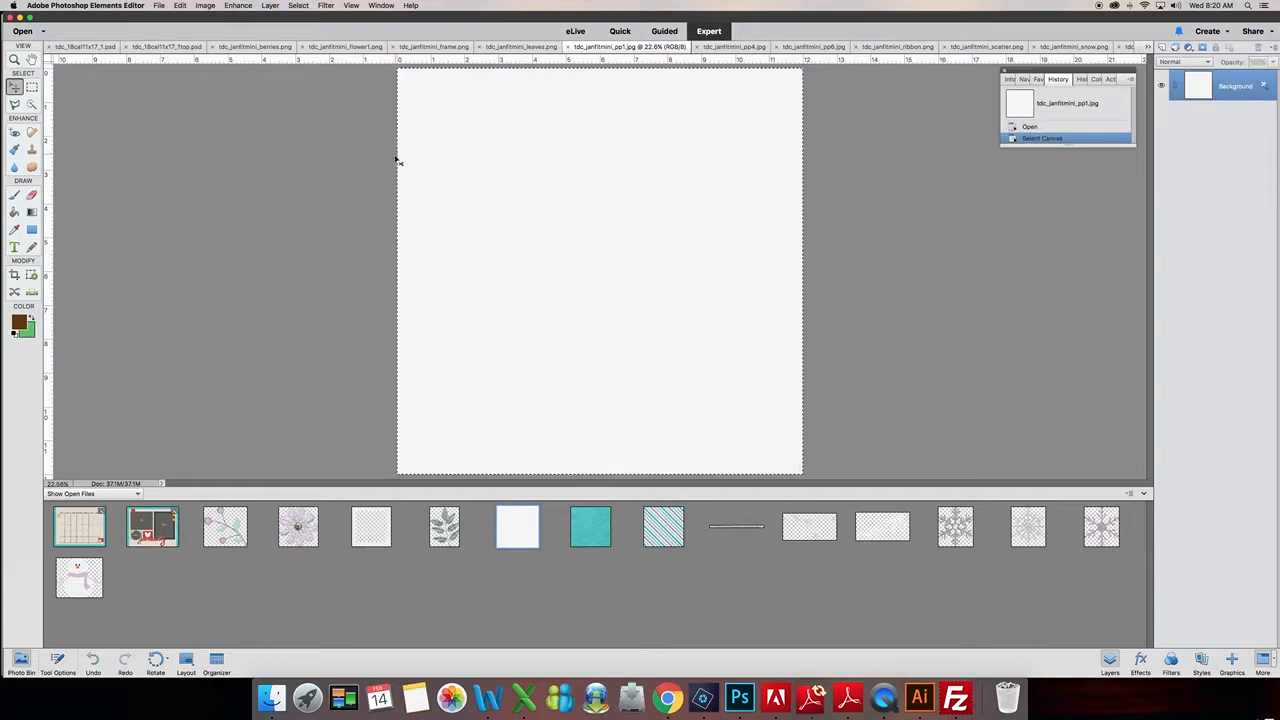
pyautogui.press('super+c')
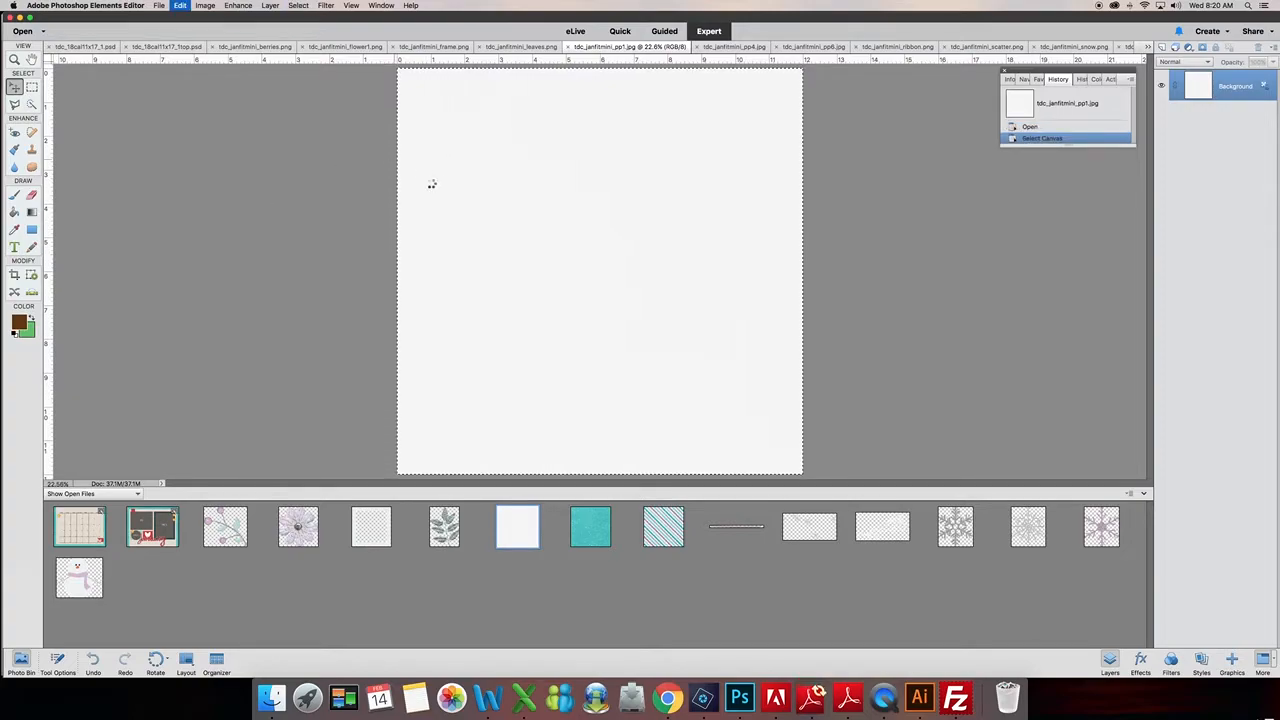
# Paste the white paper above the January page's beige paper layer and clip it to that layer
pyautogui.click(150, 522)
pyautogui.press('super+v')
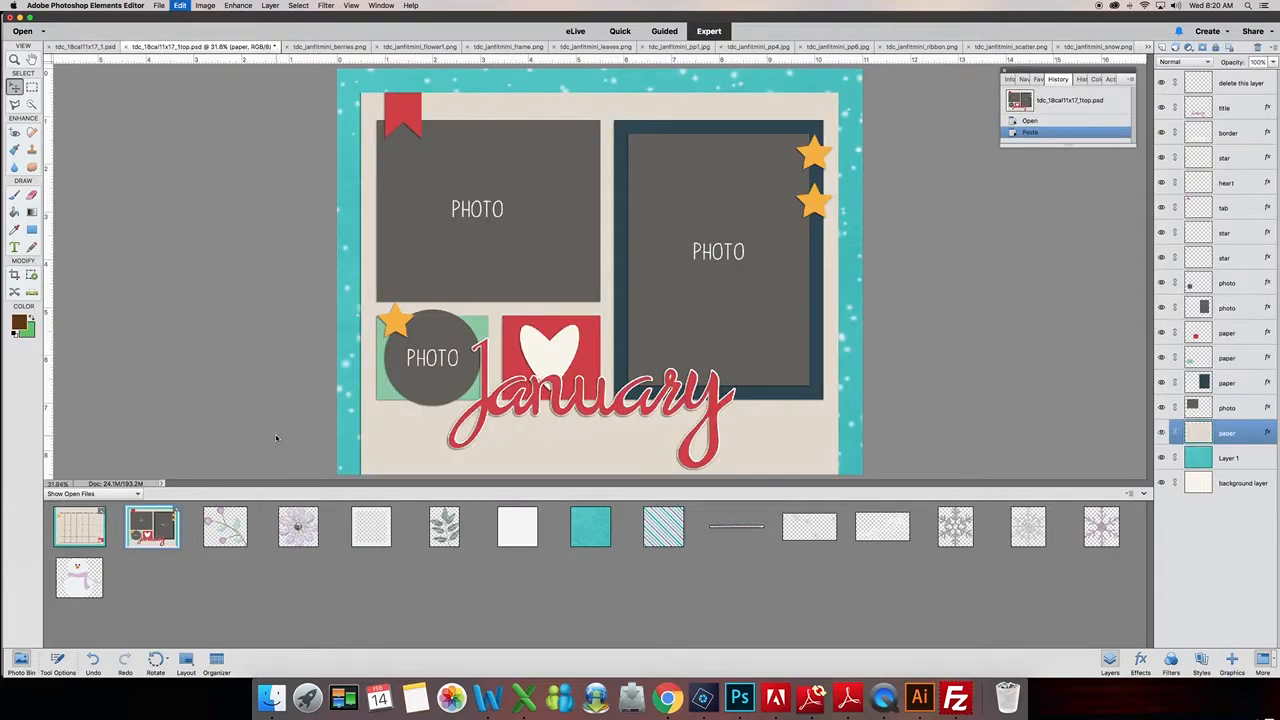
pyautogui.press('super+v')
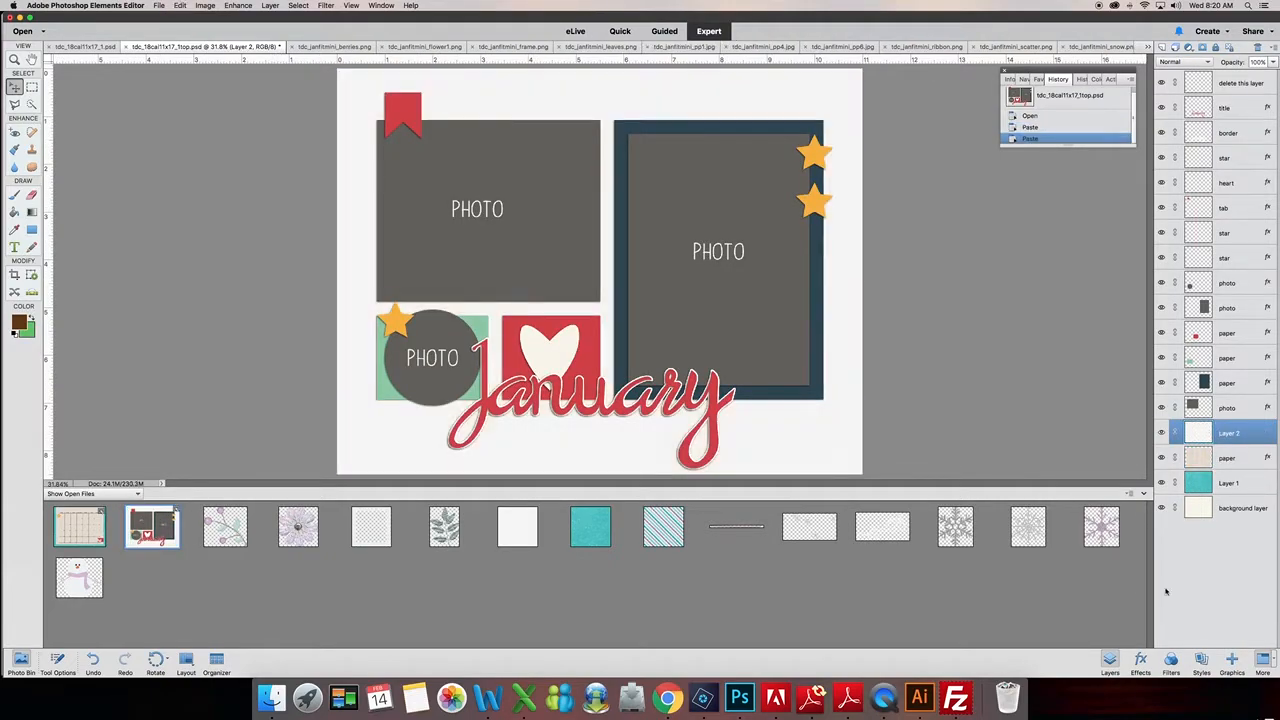
pyautogui.rightClick(1241, 435)
pyautogui.click(1198, 502)
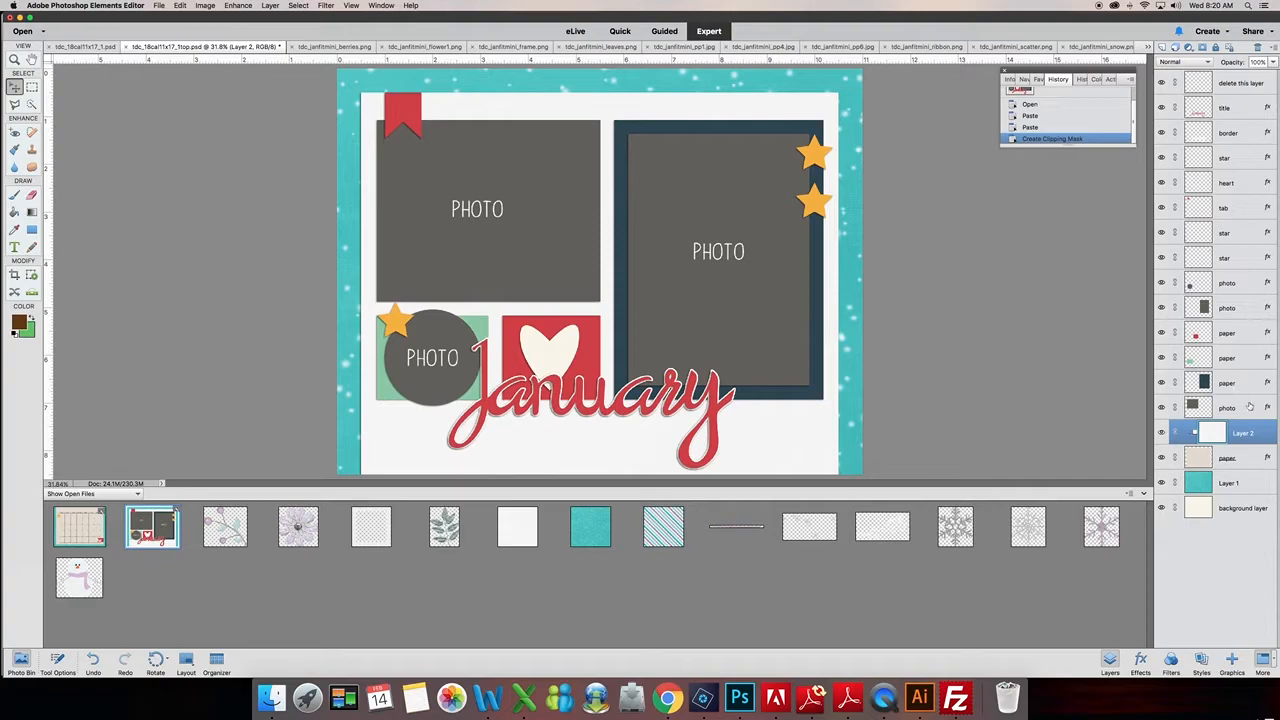
# Place the diagonally striped paper tdc_janfitmini_pp6.jpg on the January page and shift it right to cover the navy photo mat
pyautogui.click(1249, 406)
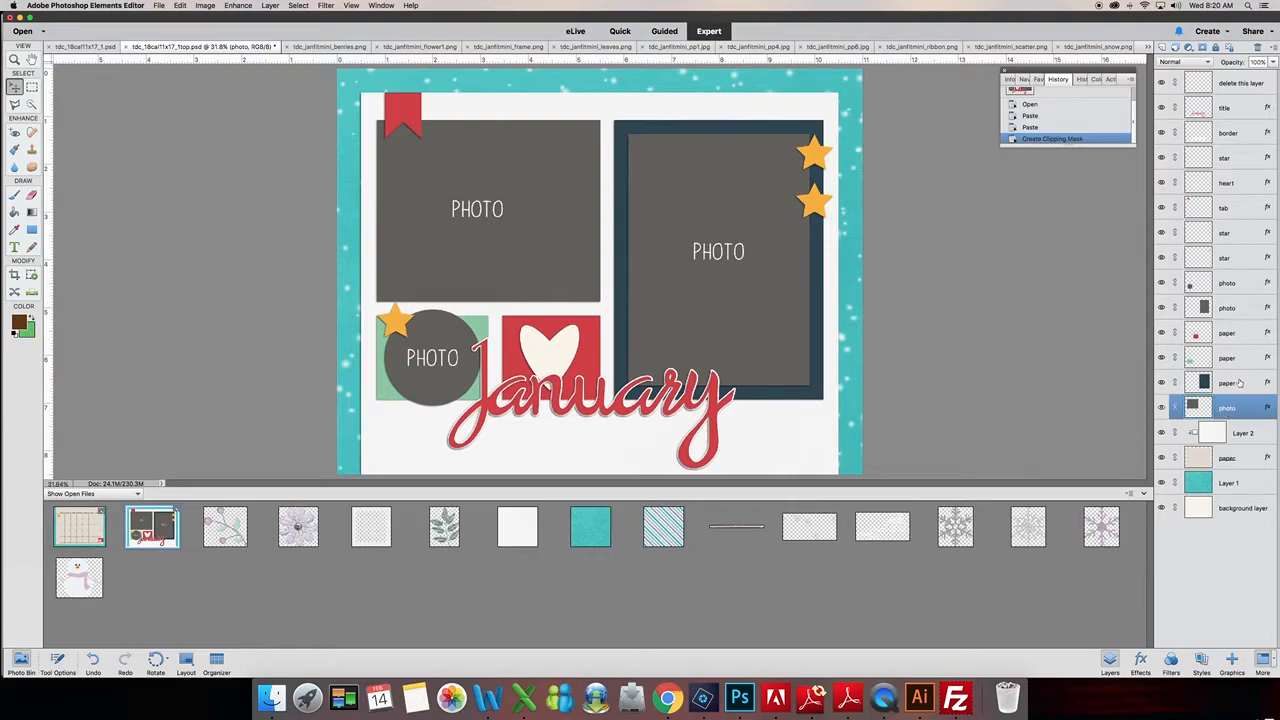
pyautogui.click(1240, 384)
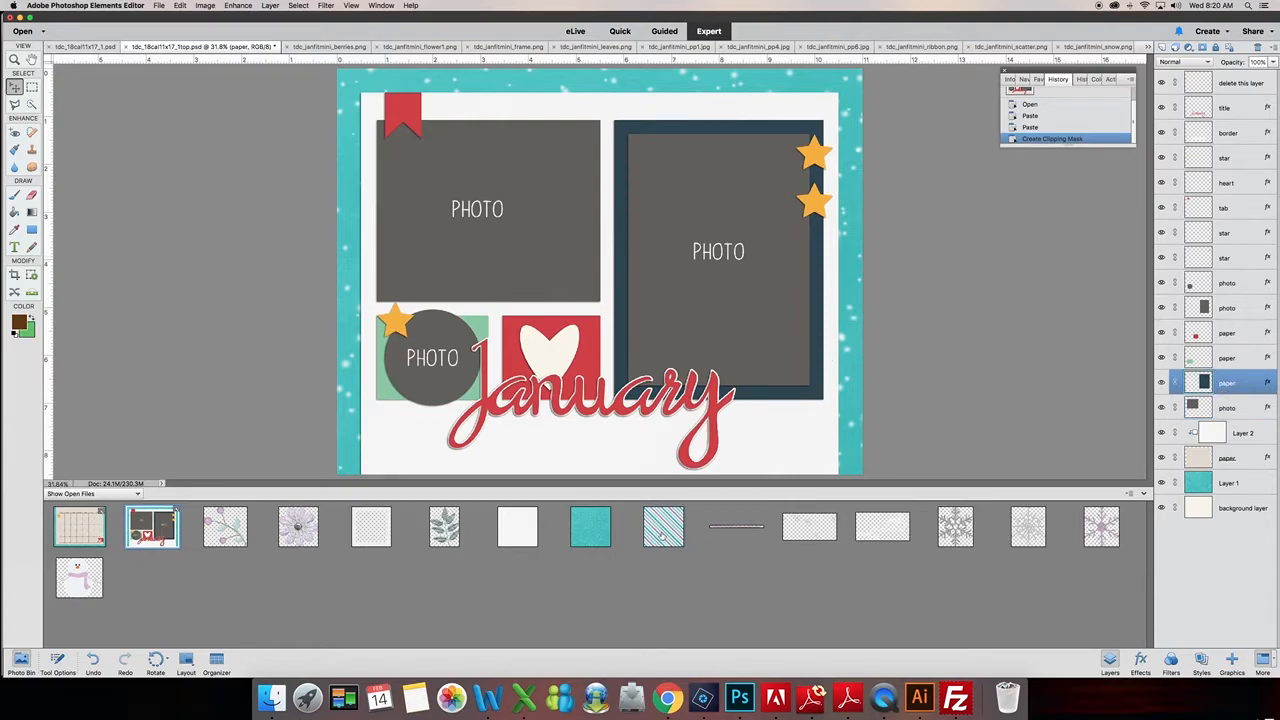
pyautogui.moveTo(663, 537); pyautogui.dragTo(682, 245)
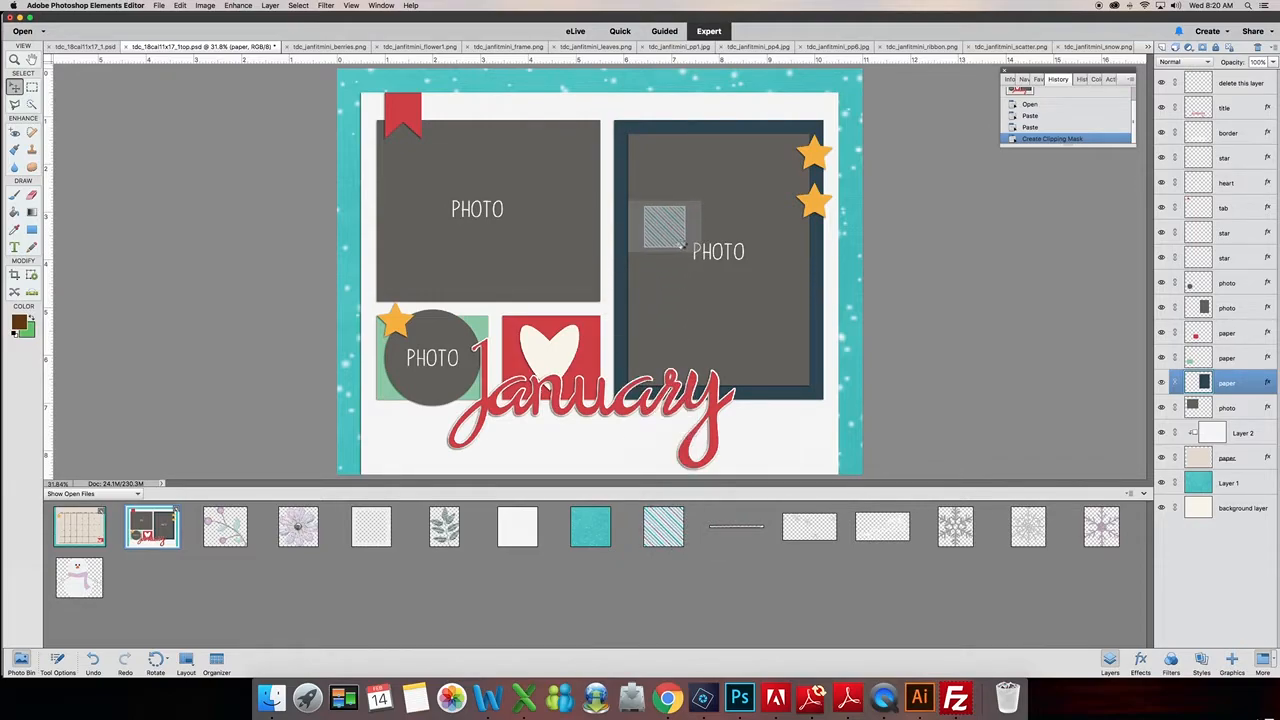
pyautogui.moveTo(681, 242); pyautogui.dragTo(682, 245)
pyautogui.moveTo(806, 340); pyautogui.dragTo(806, 340)
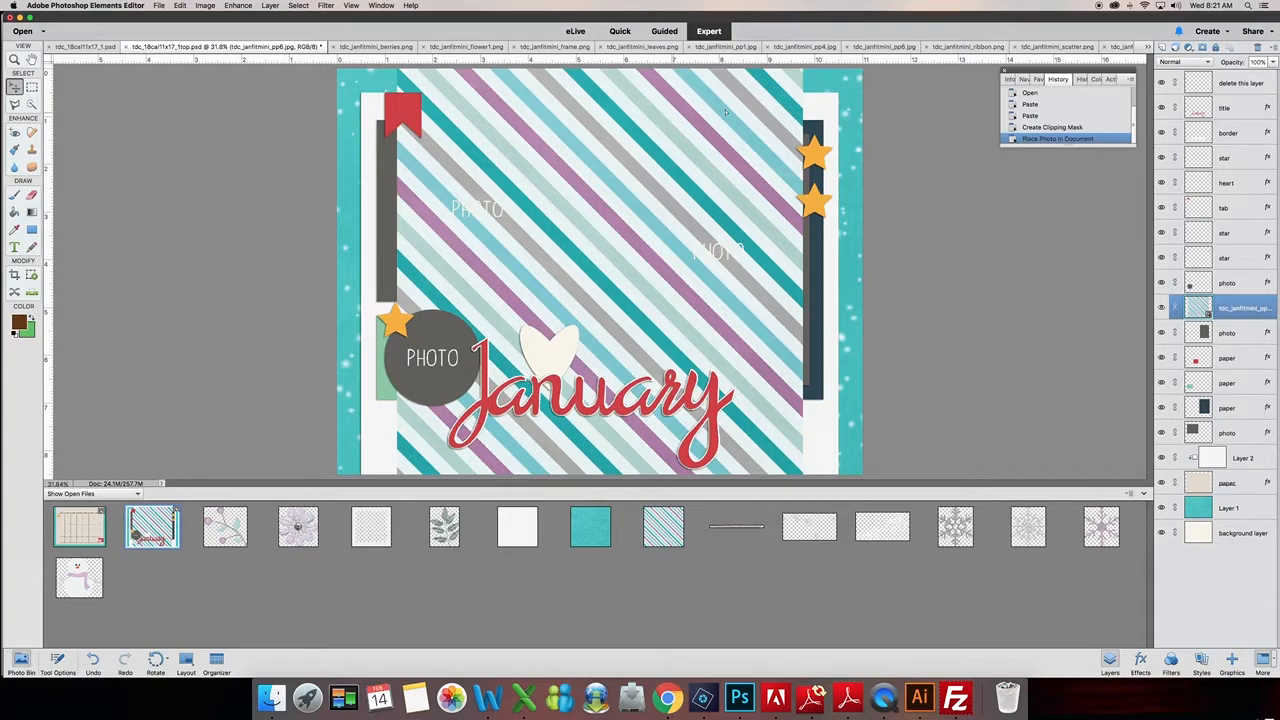
pyautogui.moveTo(733, 111); pyautogui.dragTo(840, 111)
# Try clipping the striped paper to the photo layer, and move it directly above the navy paper layer
pyautogui.rightClick(1259, 300)
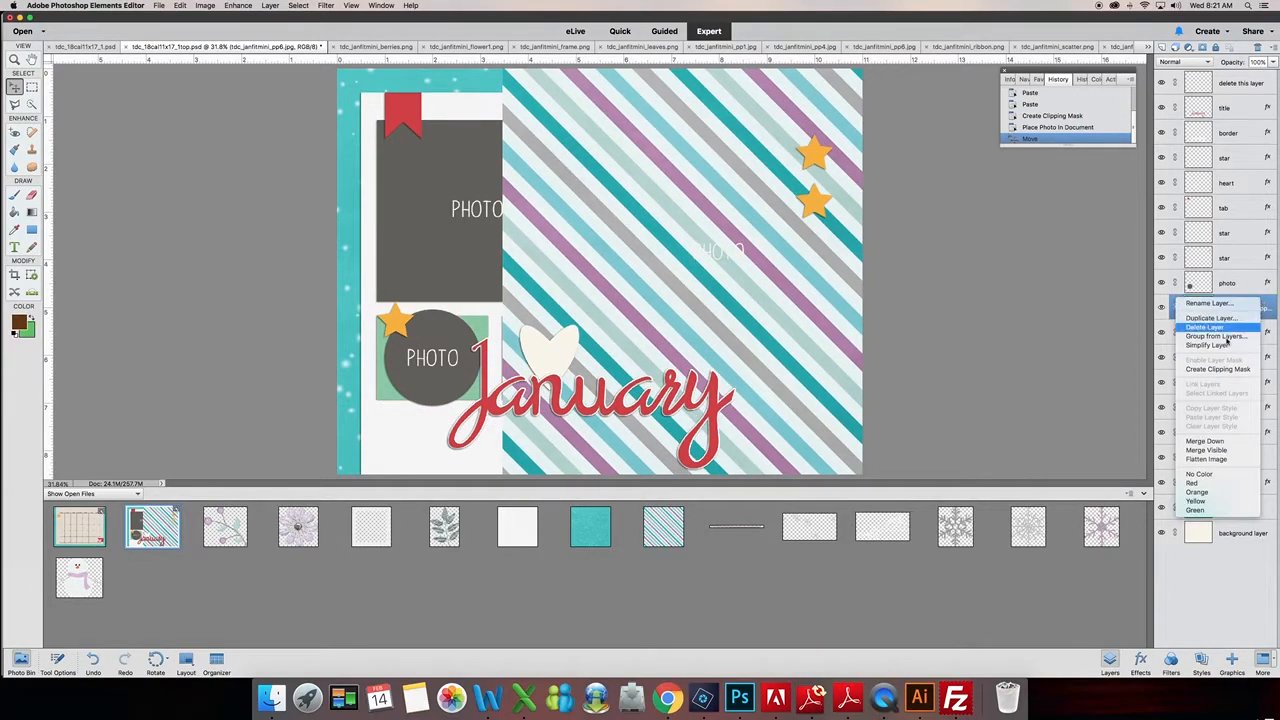
pyautogui.click(1220, 370)
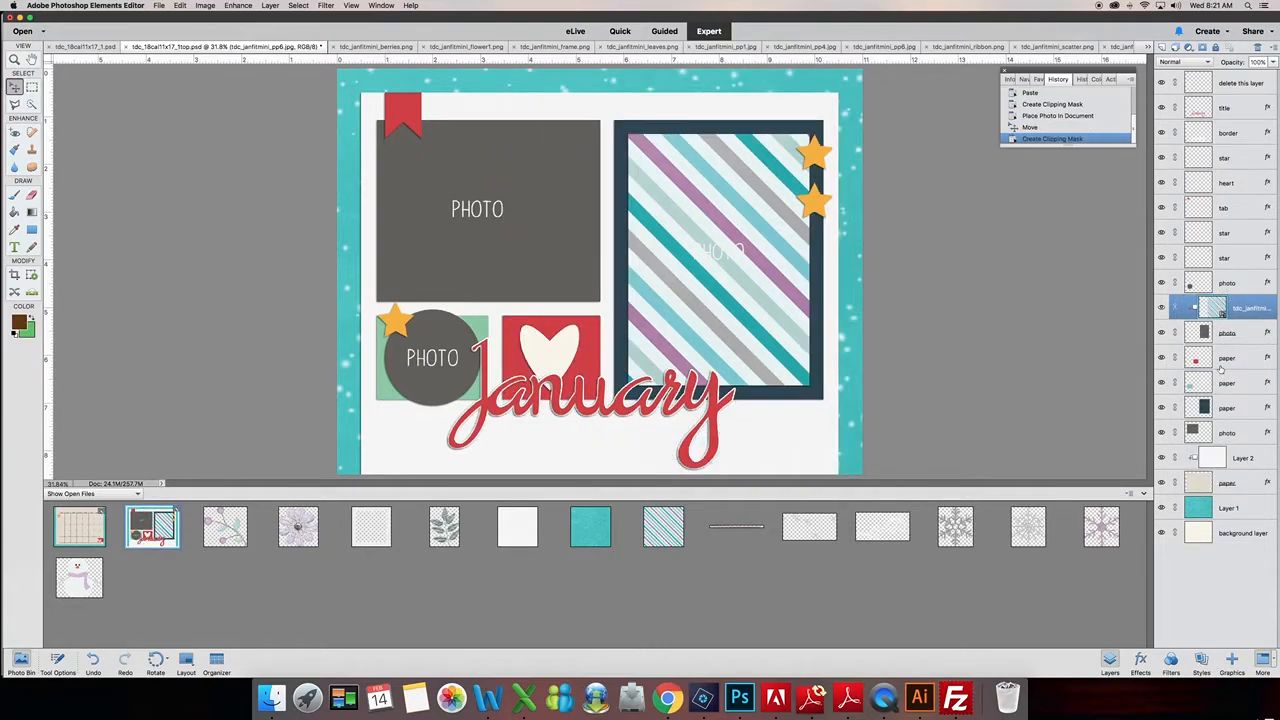
pyautogui.moveTo(1245, 308); pyautogui.dragTo(1228, 385)
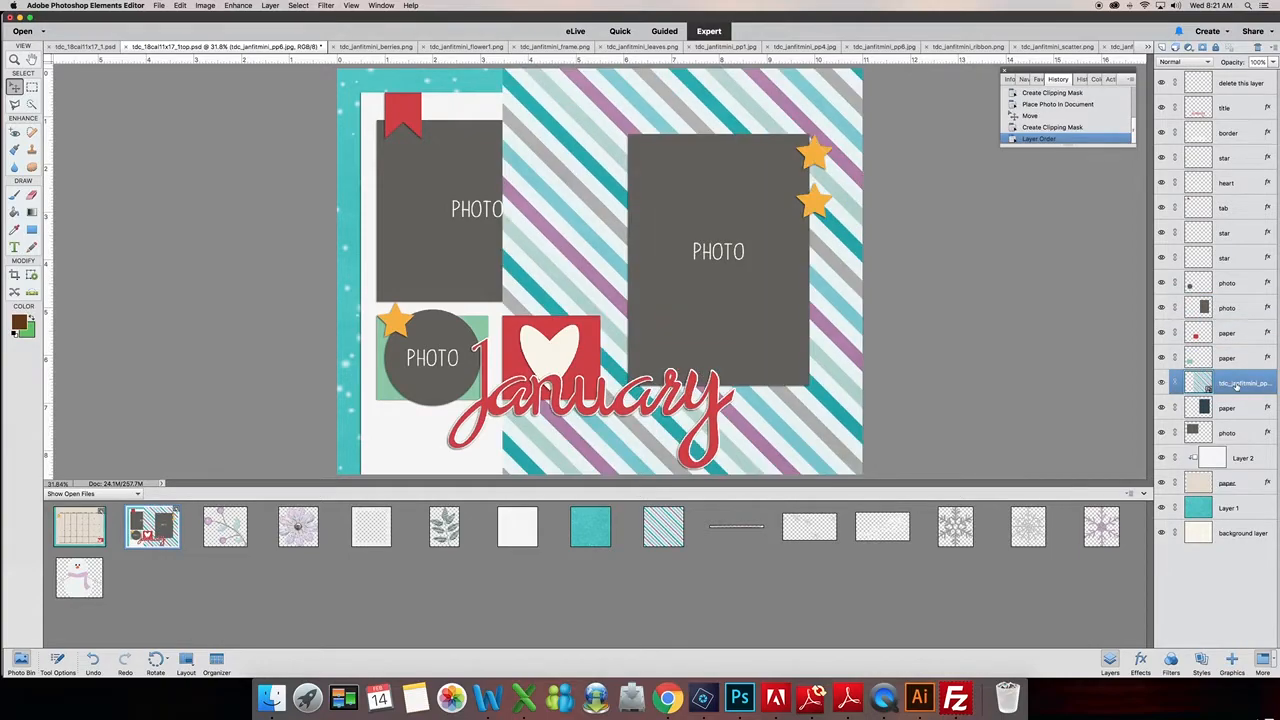
# Clip the diagonally striped paper to the navy paper layer directly below it
pyautogui.rightClick(1238, 382)
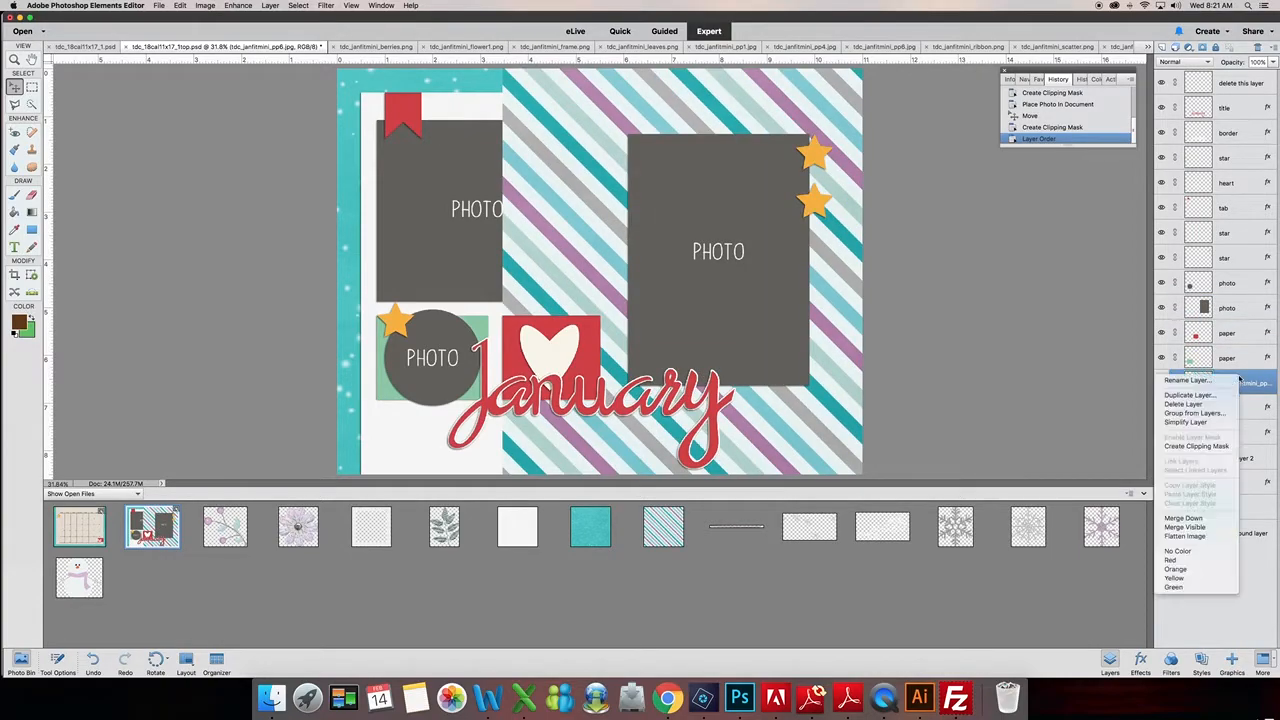
pyautogui.click(1196, 446)
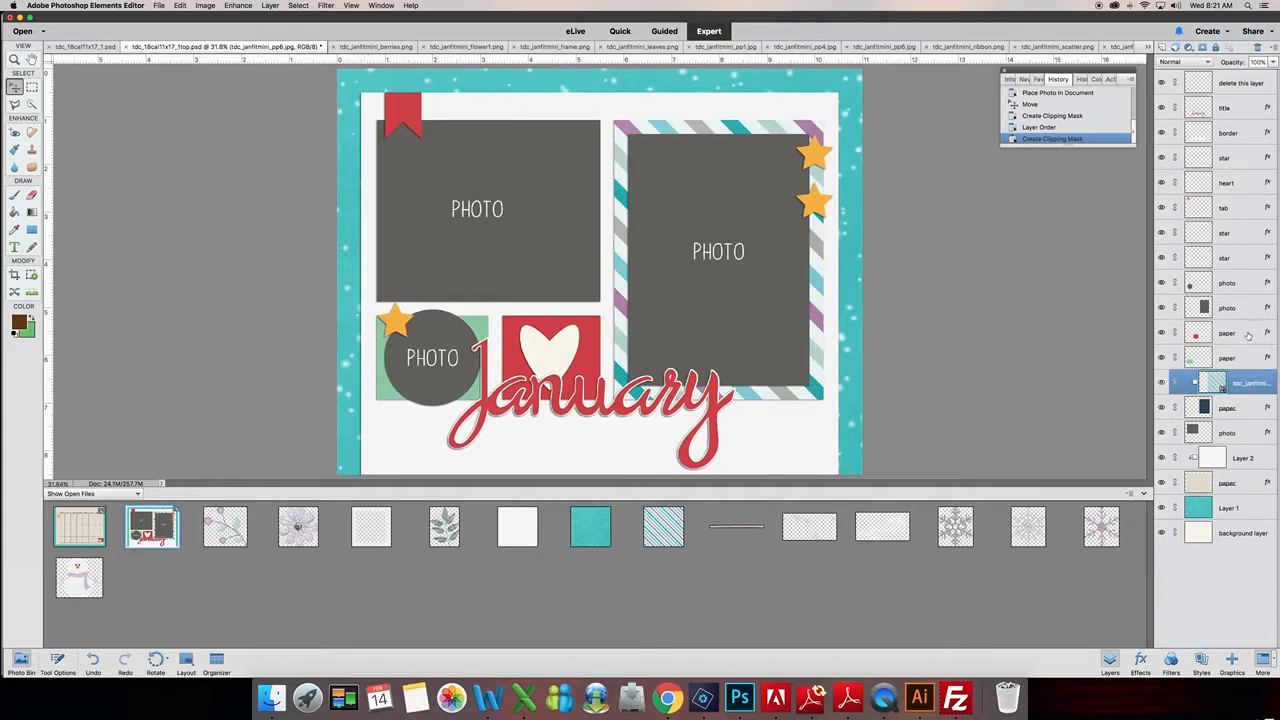
# Copy the entire teal snow paper tdc_janfitmini_pp4.jpg, paste it above the January page's green paper layer and clip it to that layer
pyautogui.click(588, 530)
pyautogui.press('super+a')
pyautogui.press('super+c')
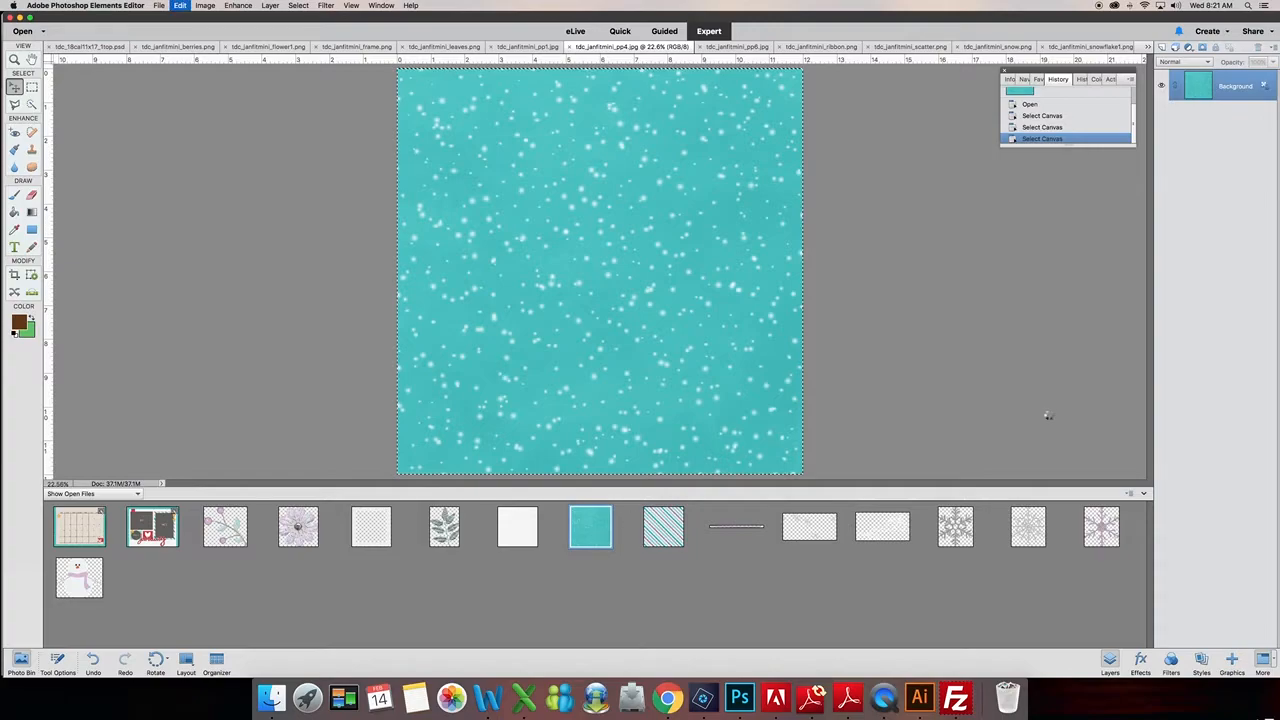
pyautogui.click(139, 535)
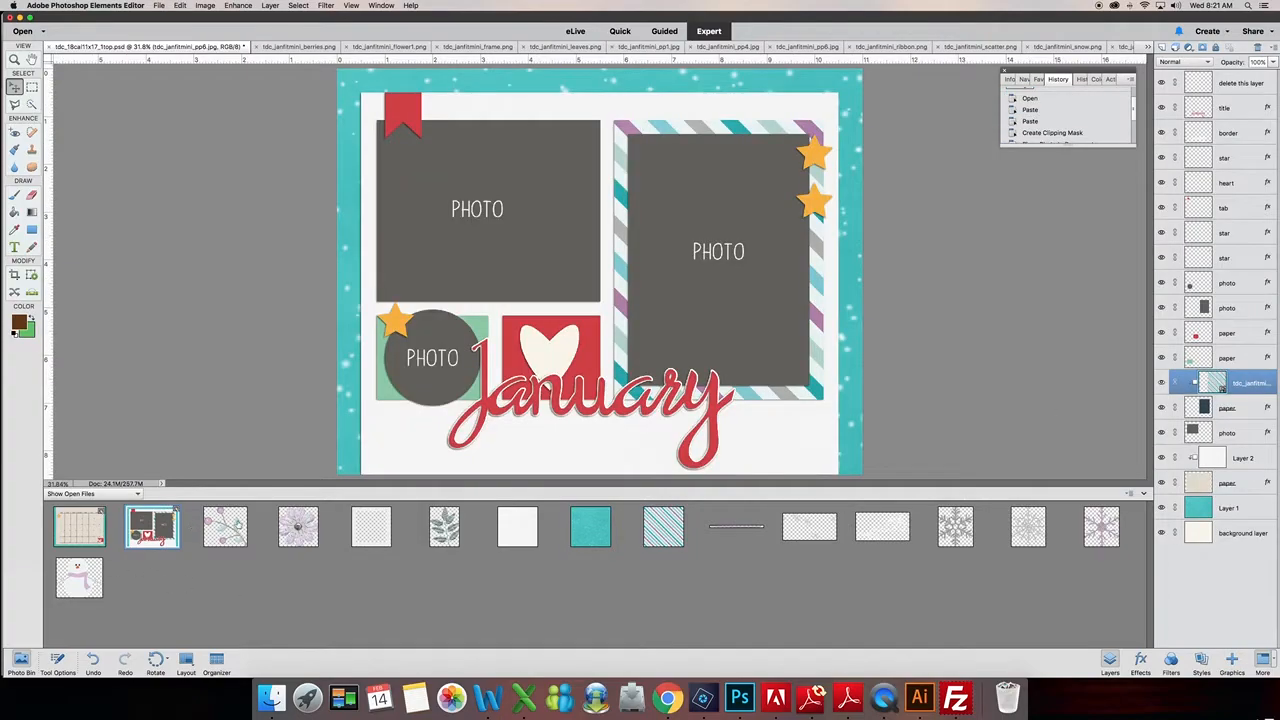
pyautogui.click(1251, 357)
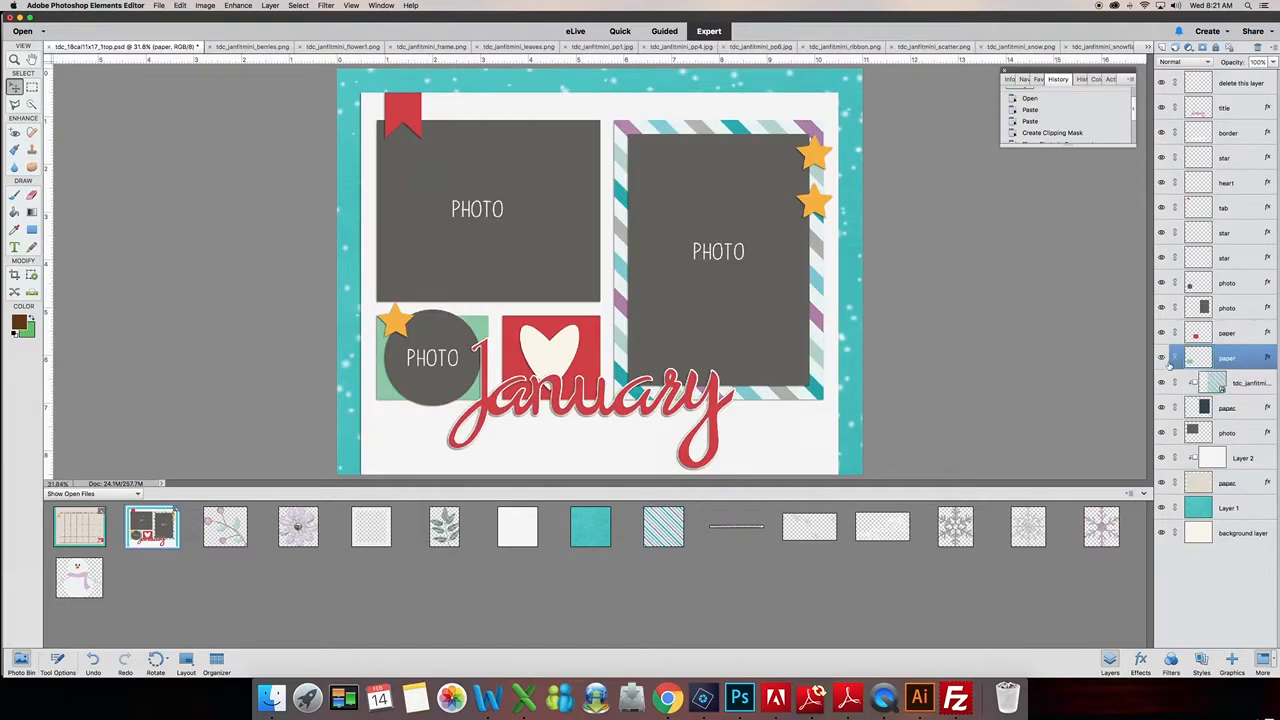
pyautogui.press('super+v')
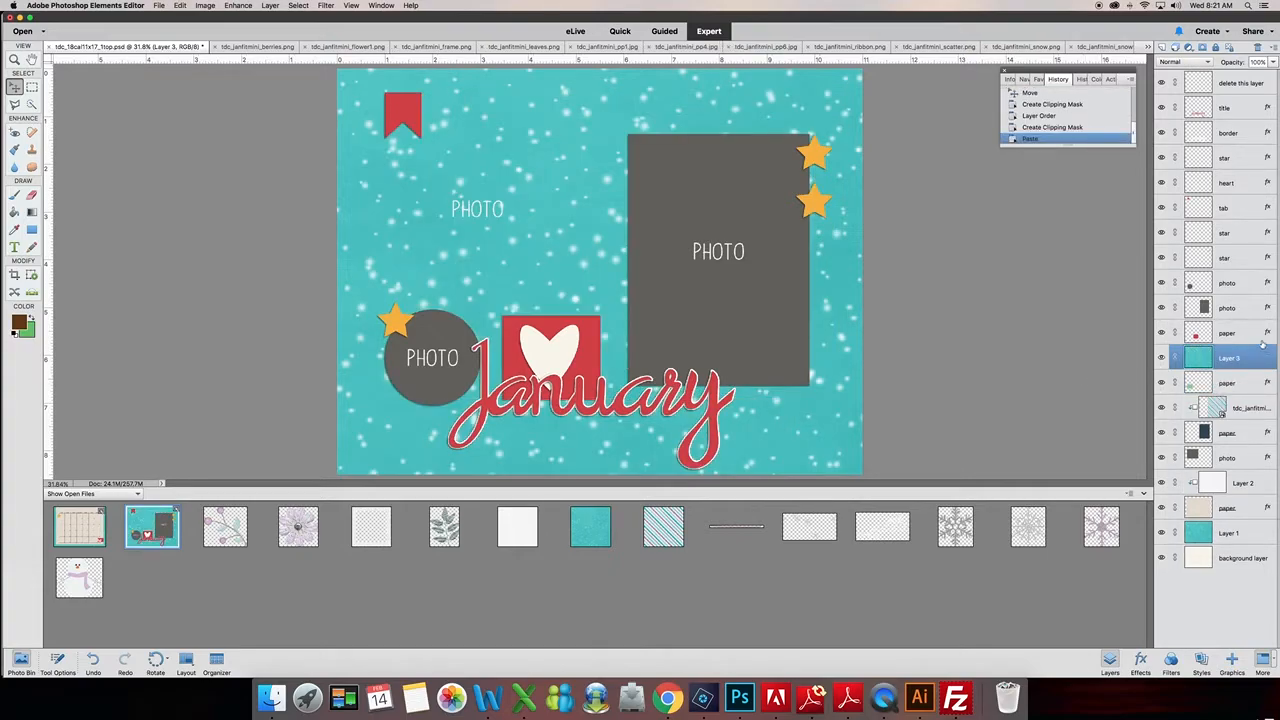
pyautogui.rightClick(1261, 350)
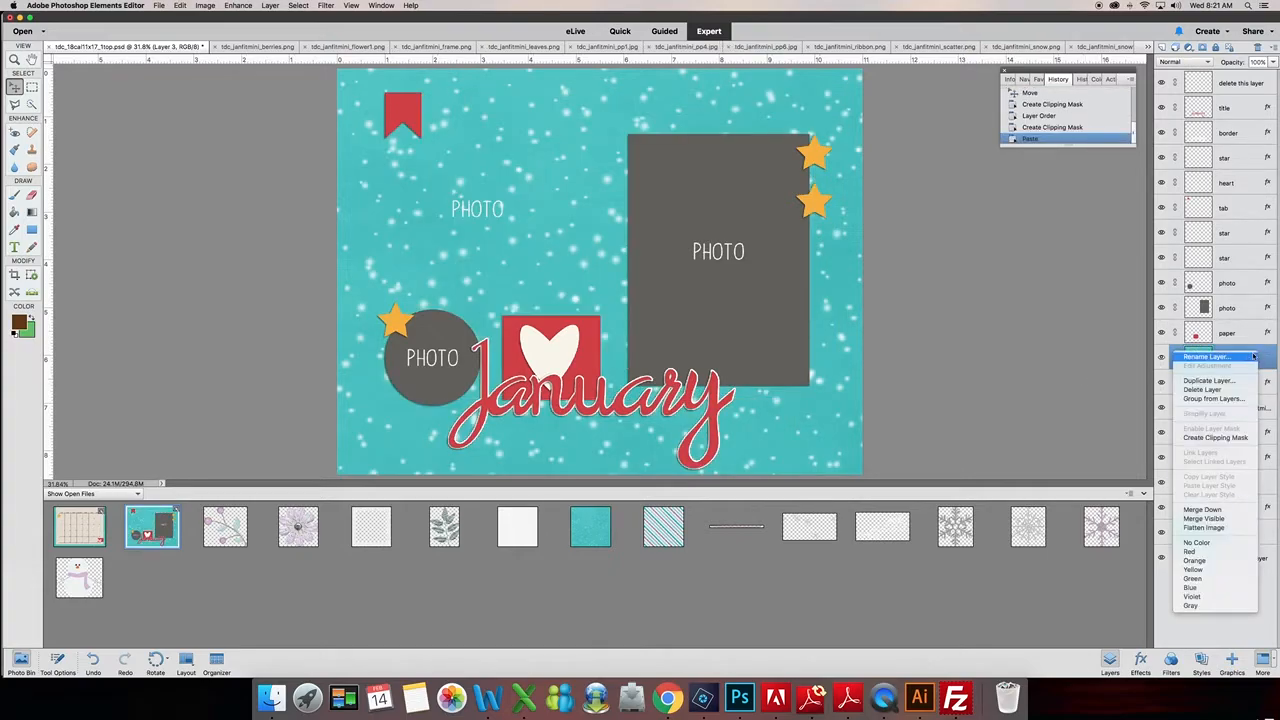
pyautogui.click(1218, 438)
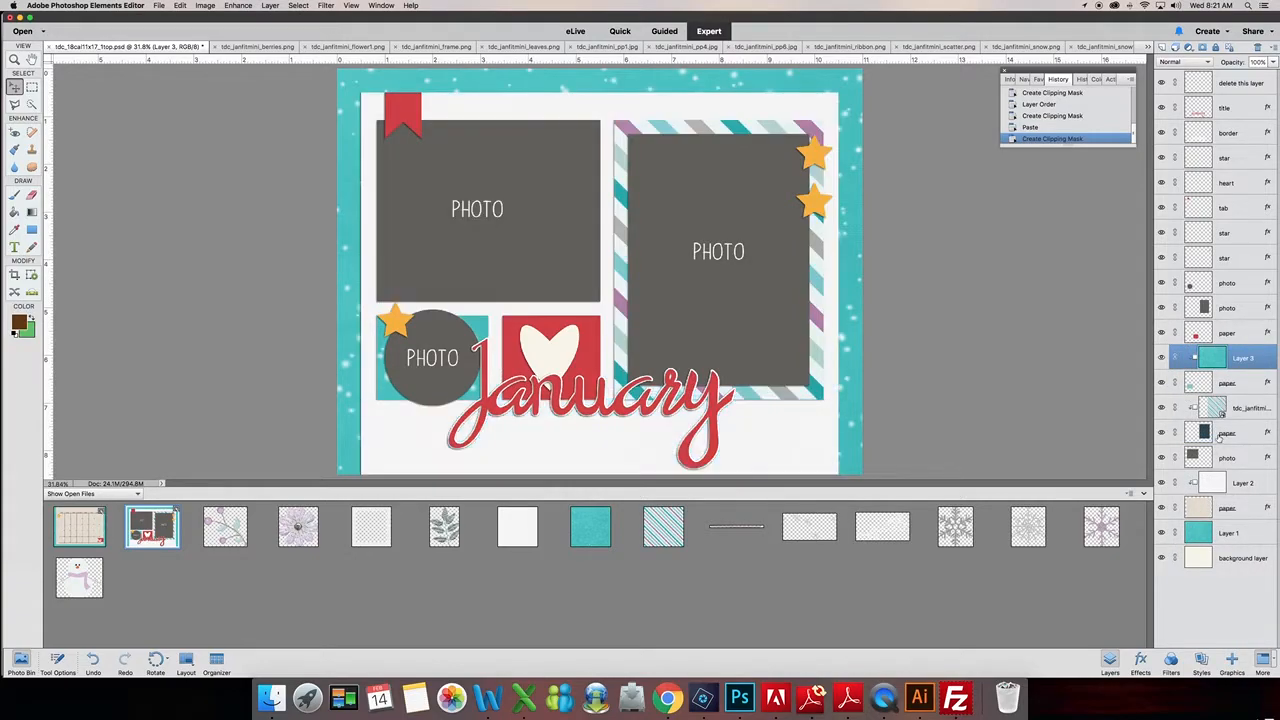
# Paste the teal snow paper again above the red paper layer behind the heart and clip it to that layer
pyautogui.click(1243, 336)
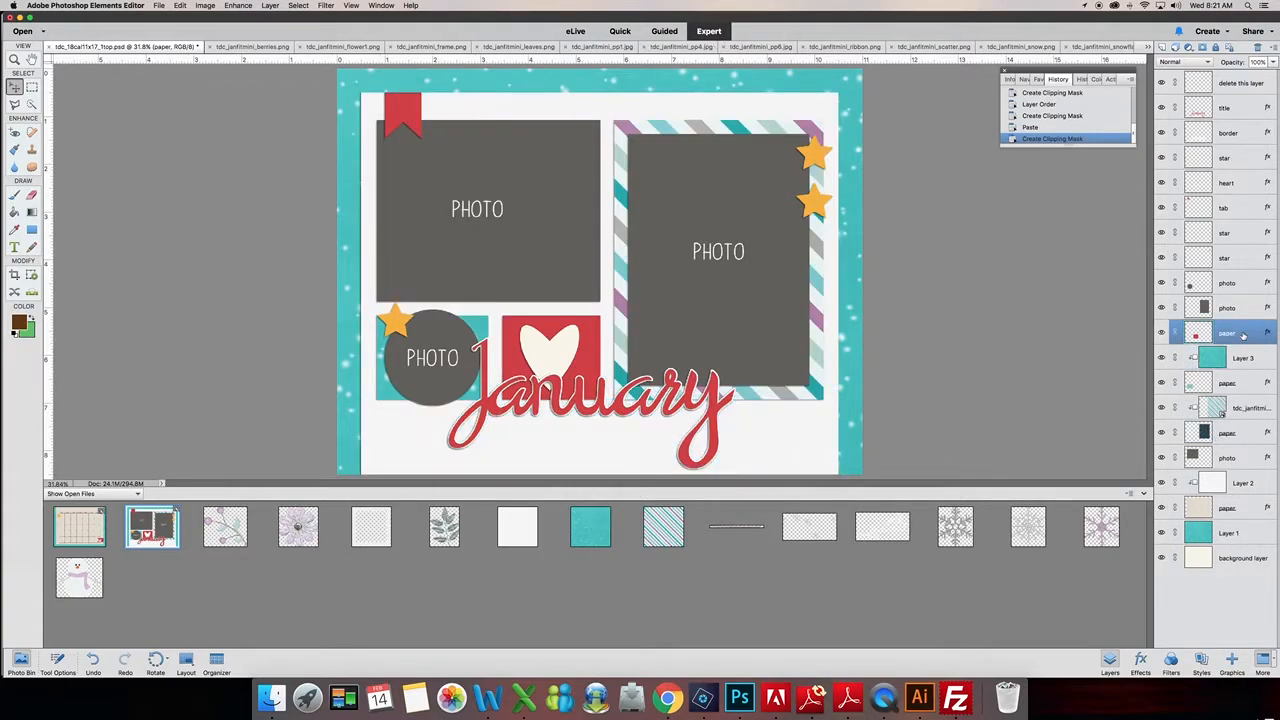
pyautogui.press('super+v')
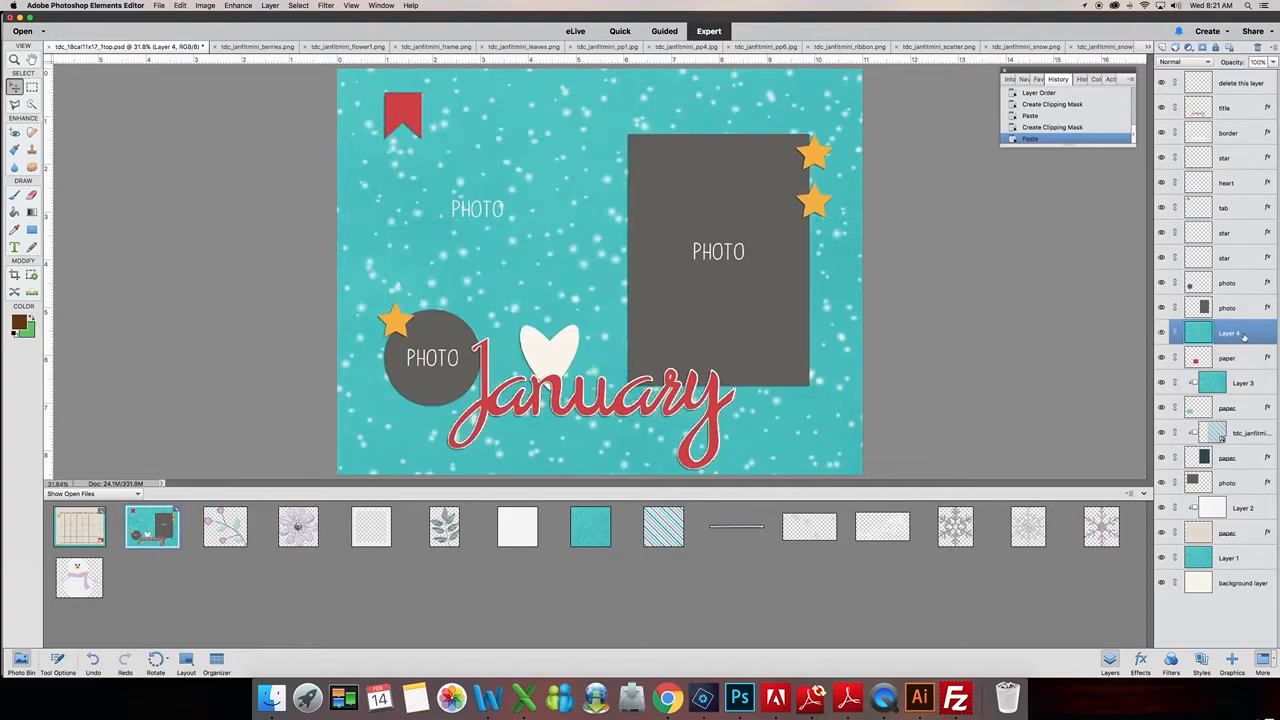
pyautogui.rightClick(1245, 333)
pyautogui.click(1199, 416)
# Delete the layer named "delete this layer" that holds the PHOTO placeholder text
pyautogui.click(1243, 285)
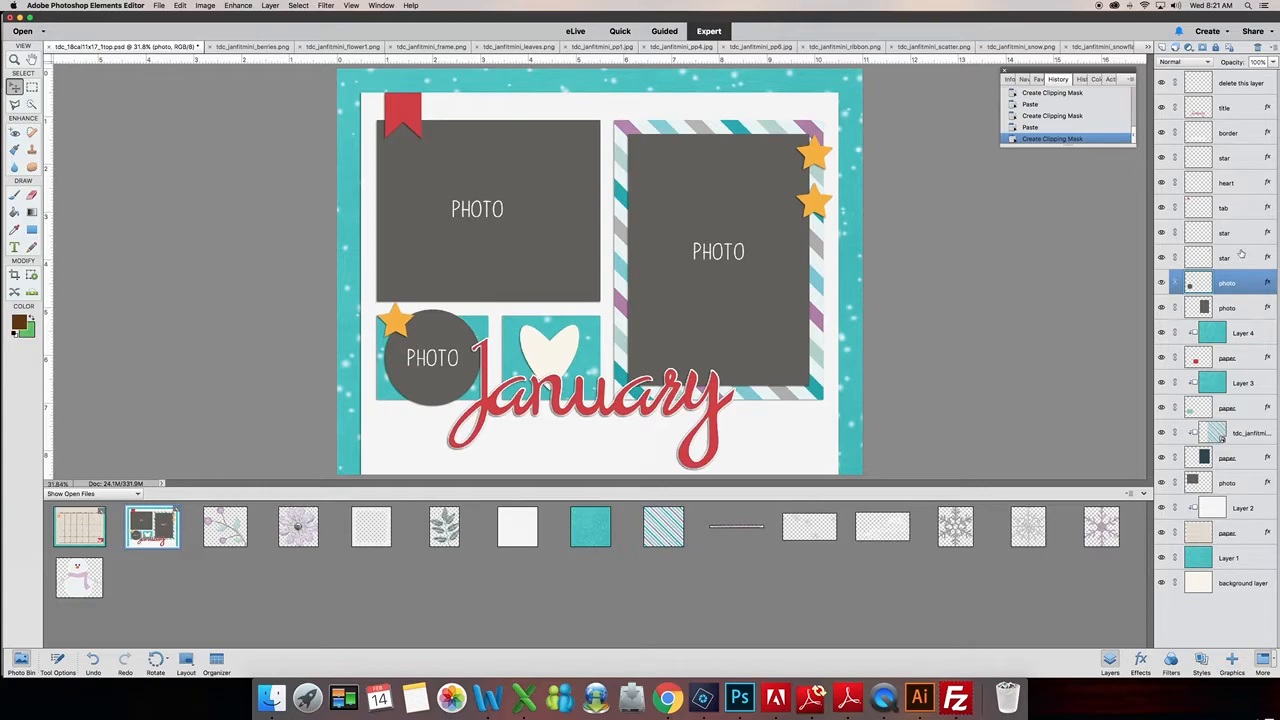
pyautogui.click(1234, 83)
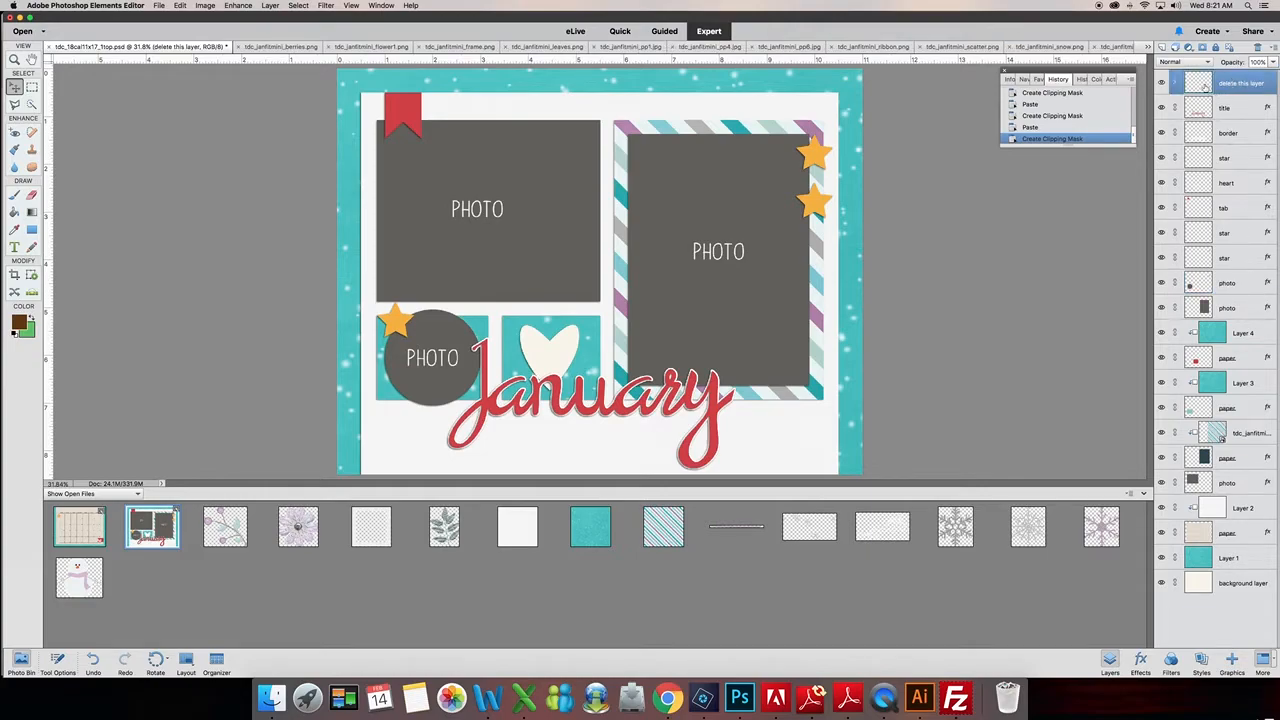
pyautogui.doubleClick(1249, 87)
pyautogui.press('Delete')
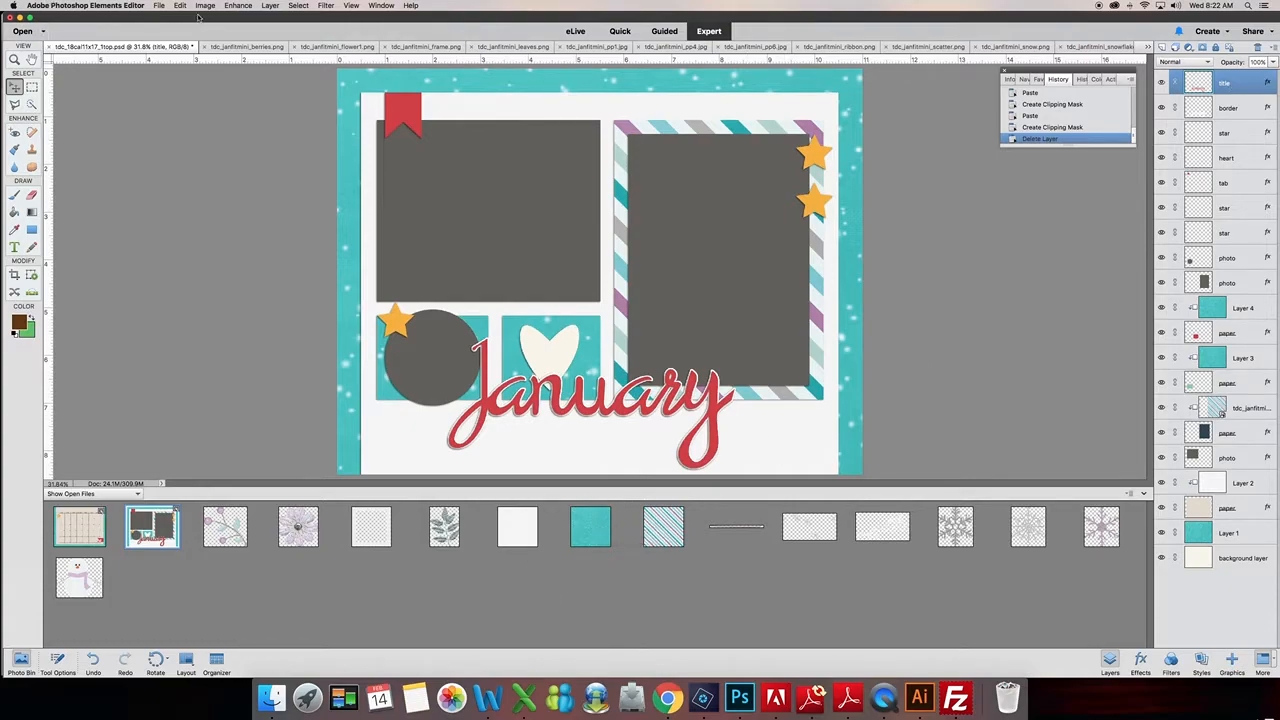
# Open the purple sunburst paper tdc_janfitmini_pp5.jpg from the tdc_janfit_mini folder
pyautogui.click(158, 6)
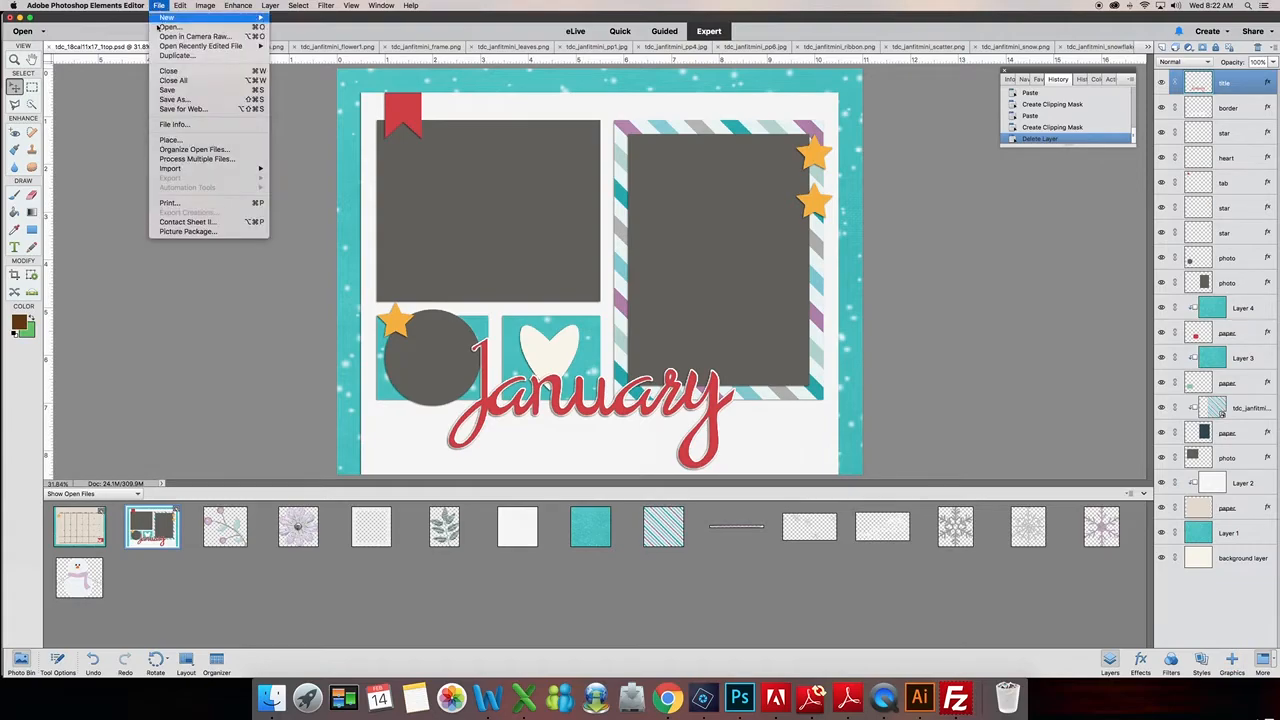
pyautogui.press('Escape')
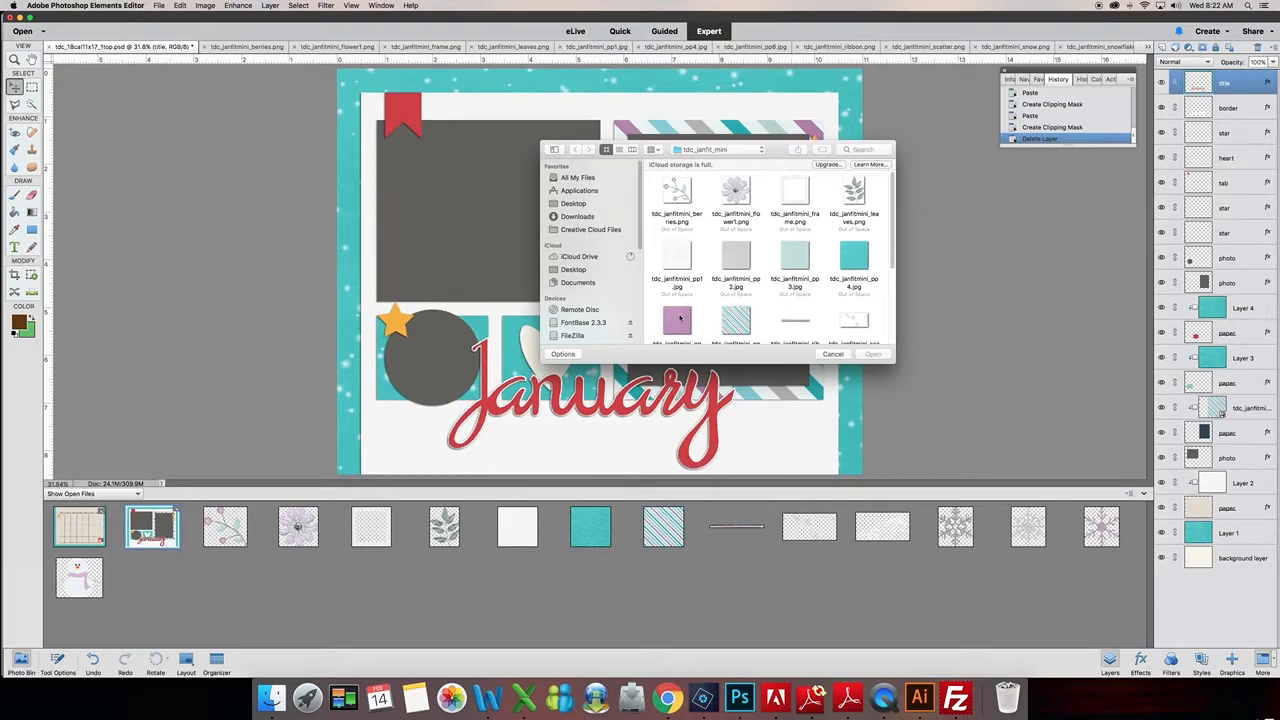
pyautogui.click(734, 258)
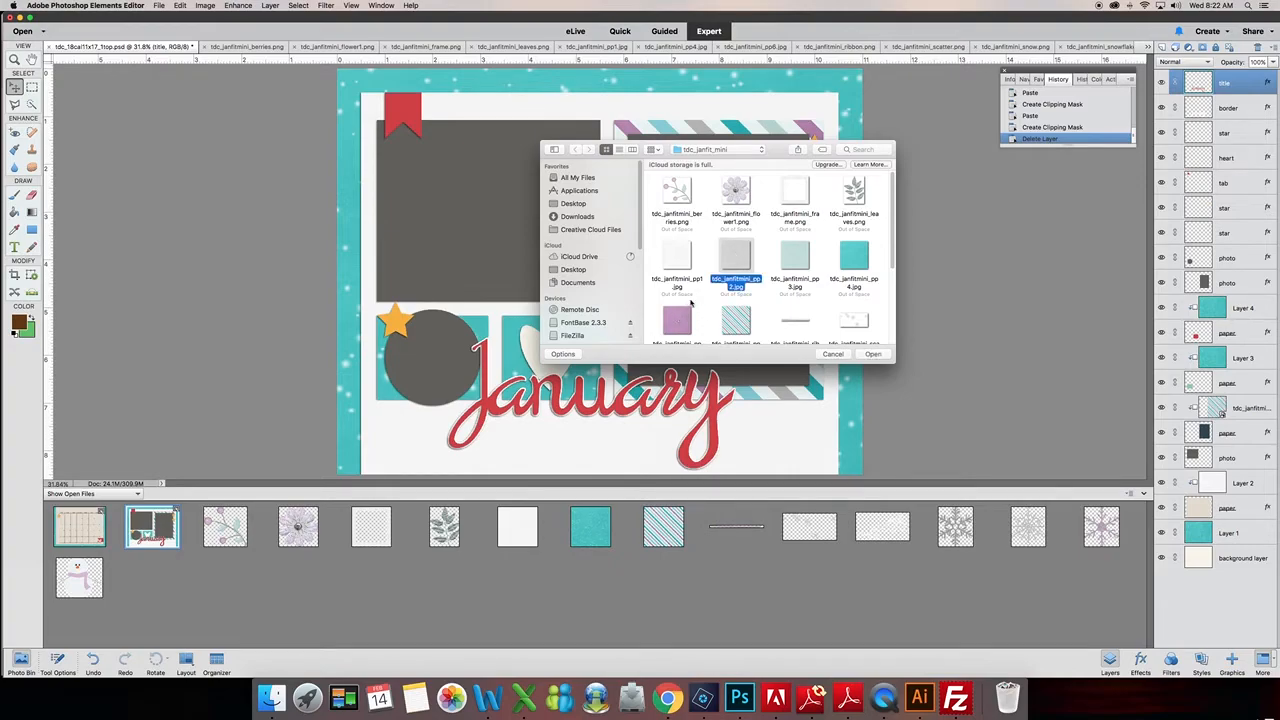
pyautogui.click(680, 318)
pyautogui.click(875, 353)
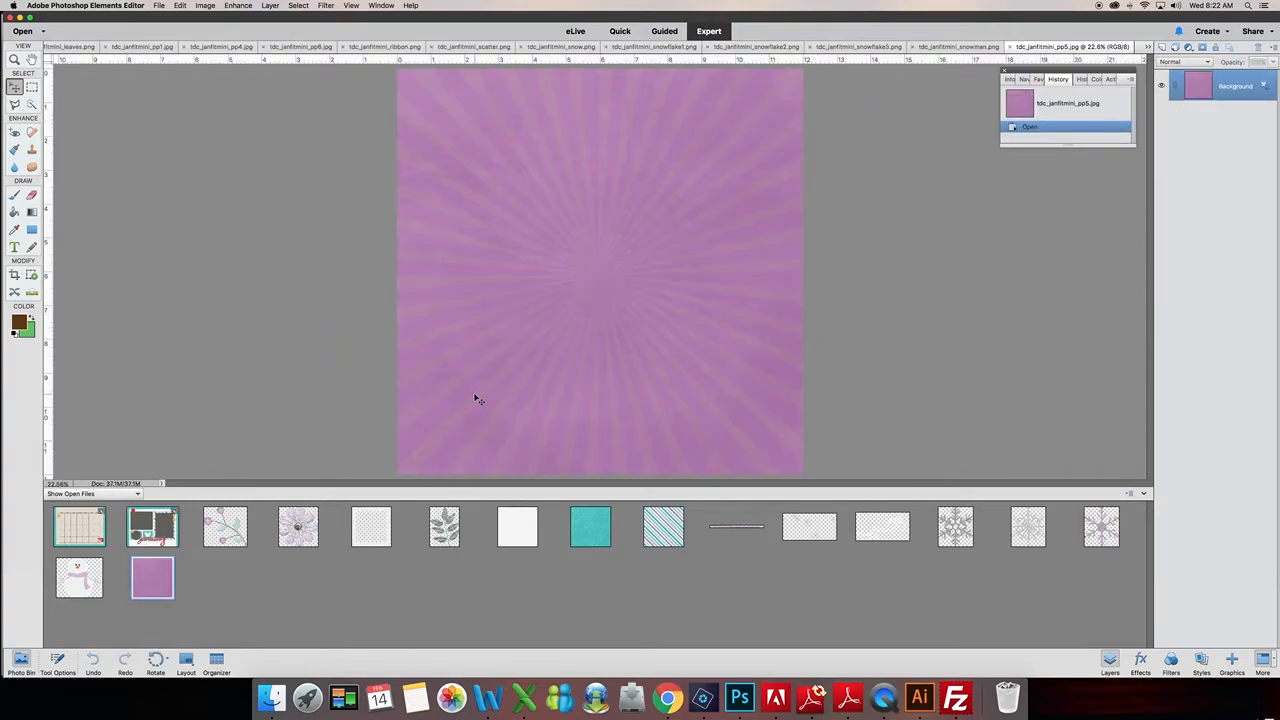
# Copy the entire purple paper, paste it above the January page's title layer and clip it to the title
pyautogui.press('super+a')
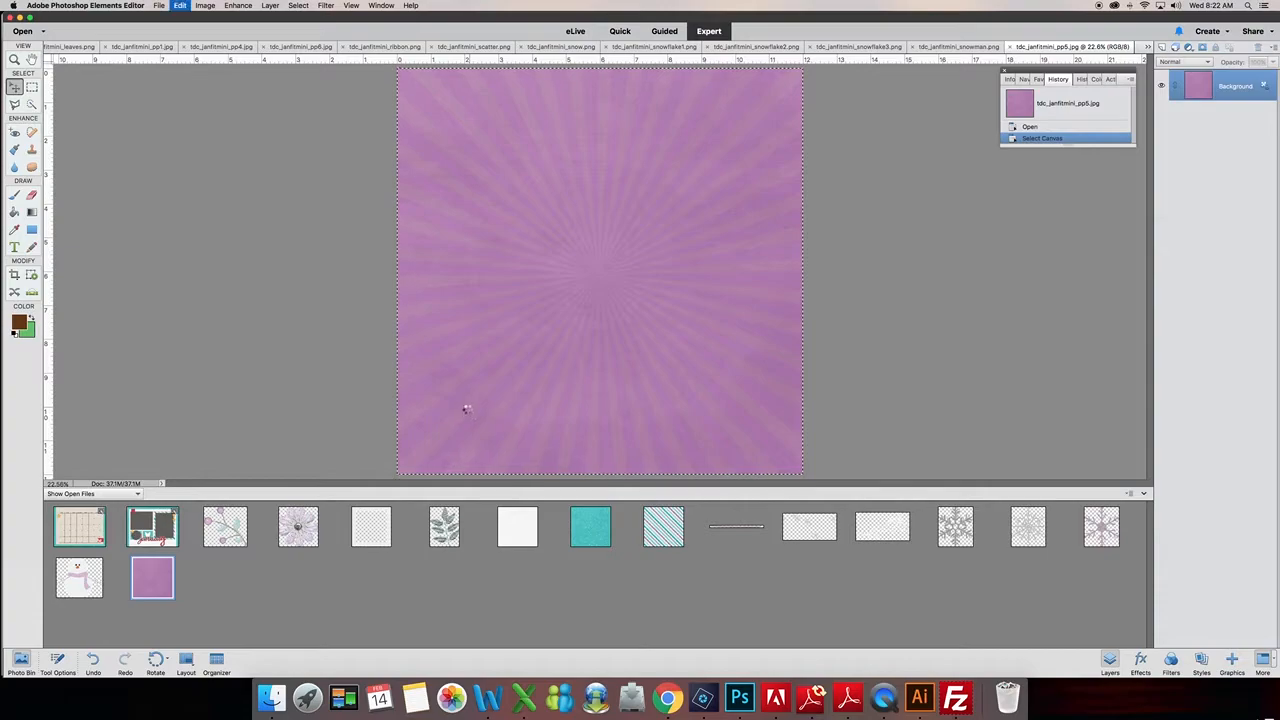
pyautogui.press('super+c')
pyautogui.click(152, 527)
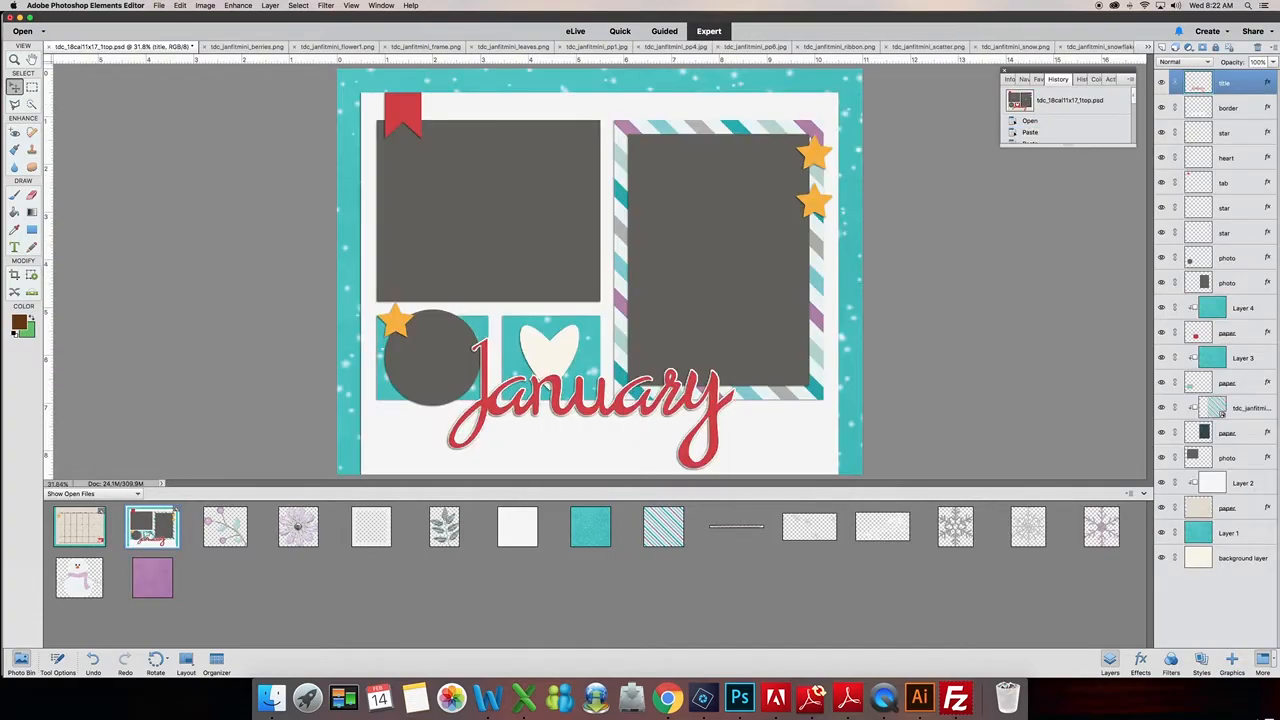
pyautogui.press('super+v')
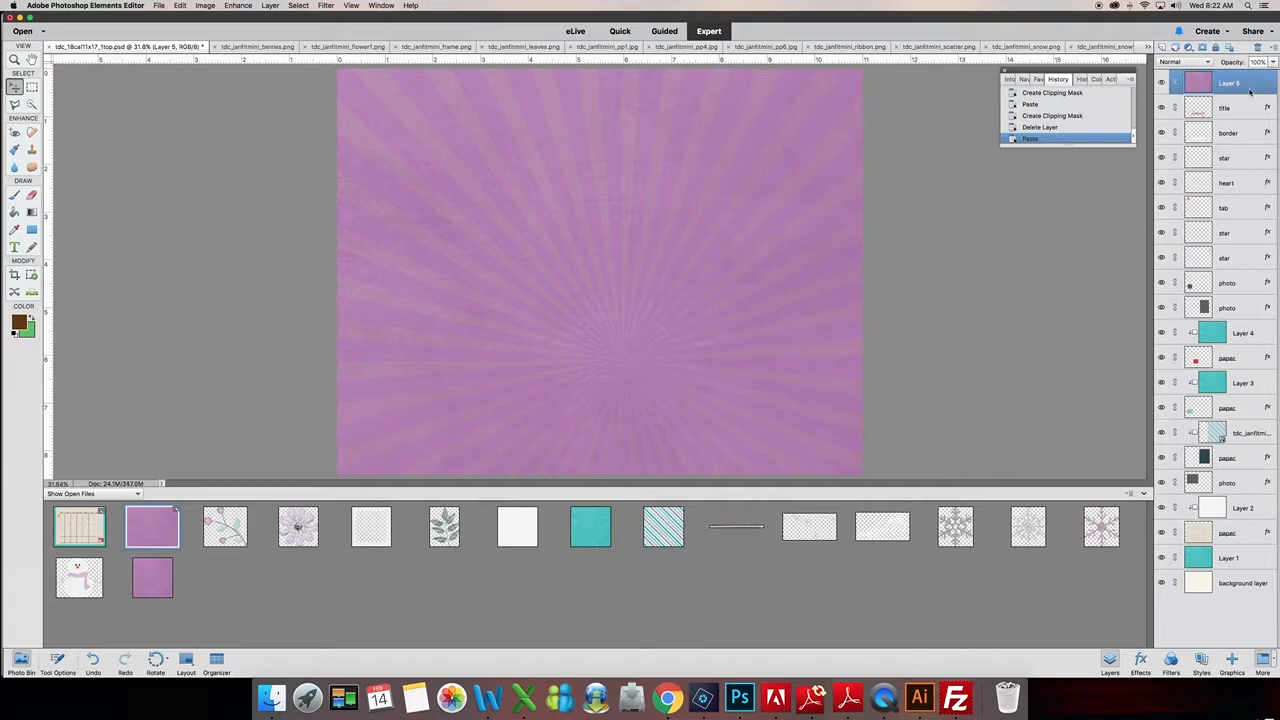
pyautogui.rightClick(1170, 88)
pyautogui.click(1211, 175)
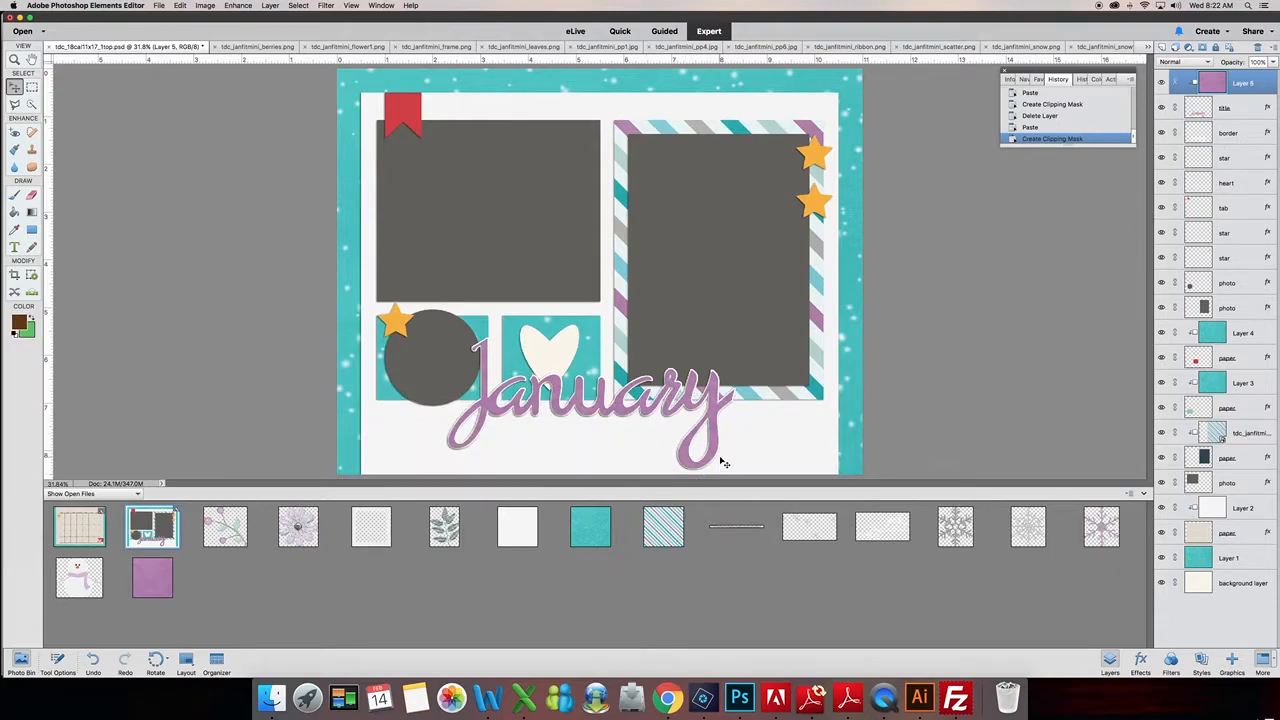
# Place the snowflake tdc_janfitmini_snowflake1.png on the January page and move its layer directly above the layer of the star by the circular photo
pyautogui.click(1244, 165)
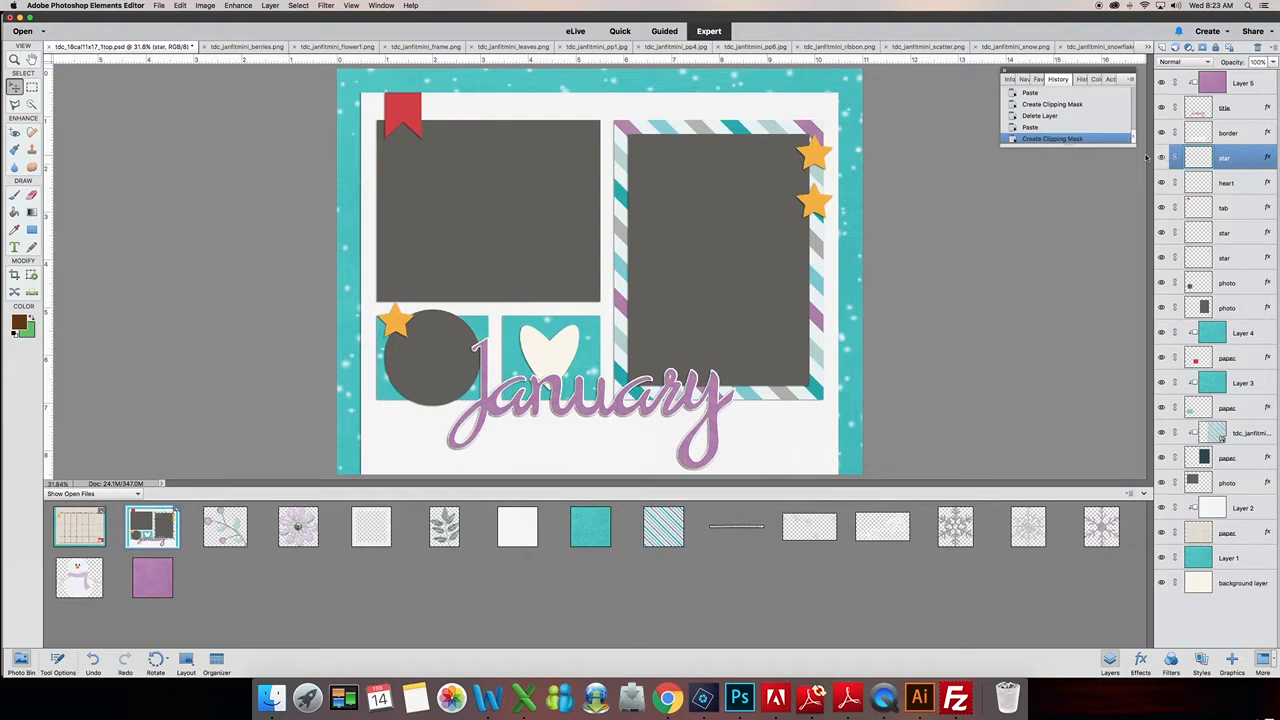
pyautogui.click(1161, 158)
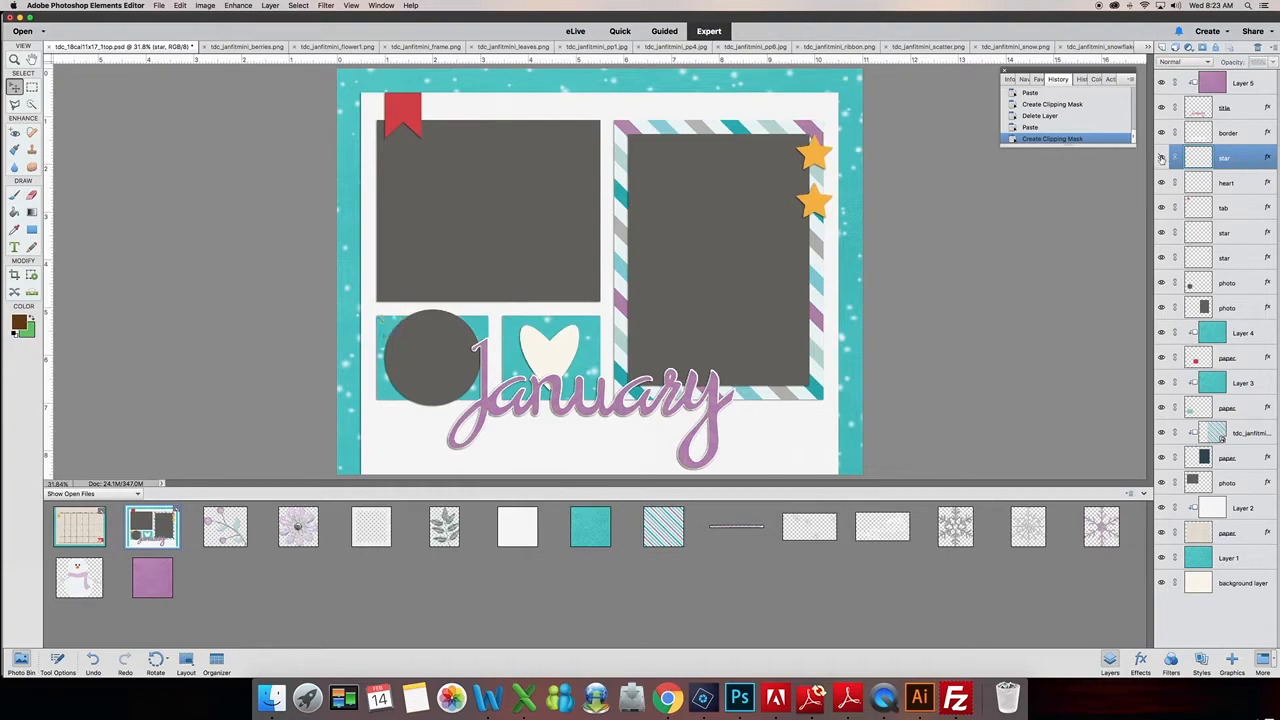
pyautogui.click(1161, 158)
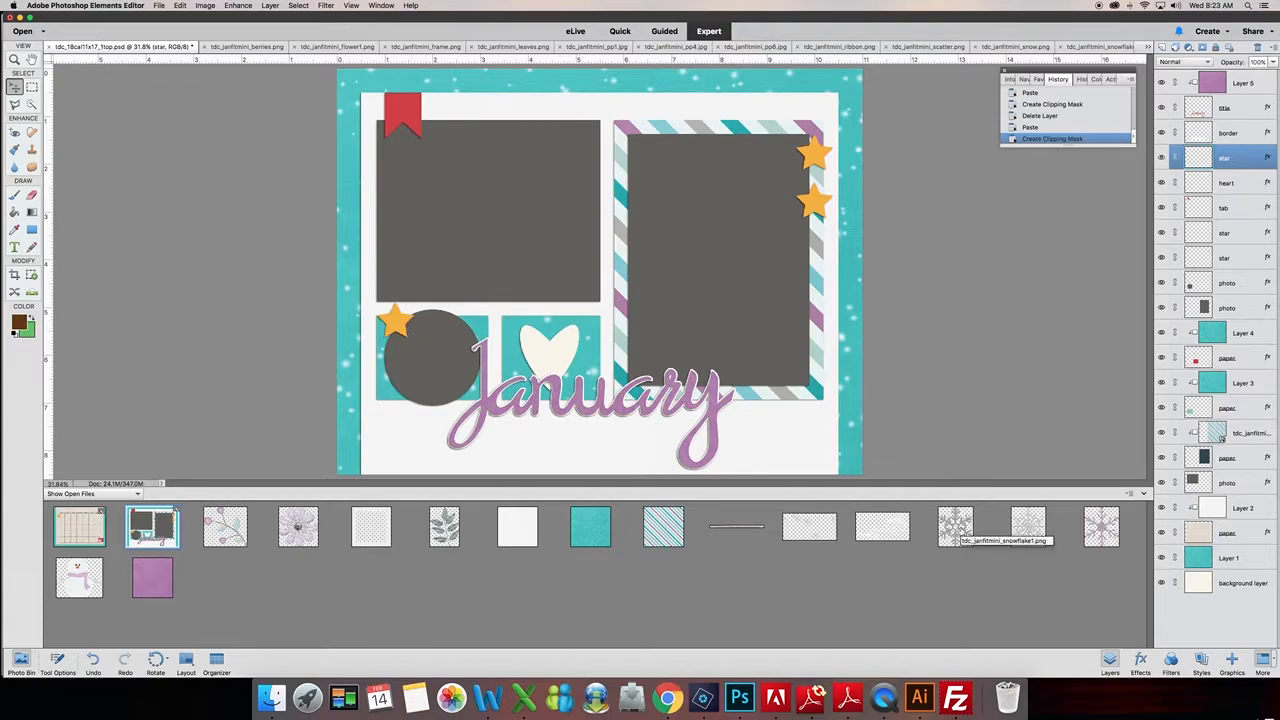
pyautogui.click(955, 530)
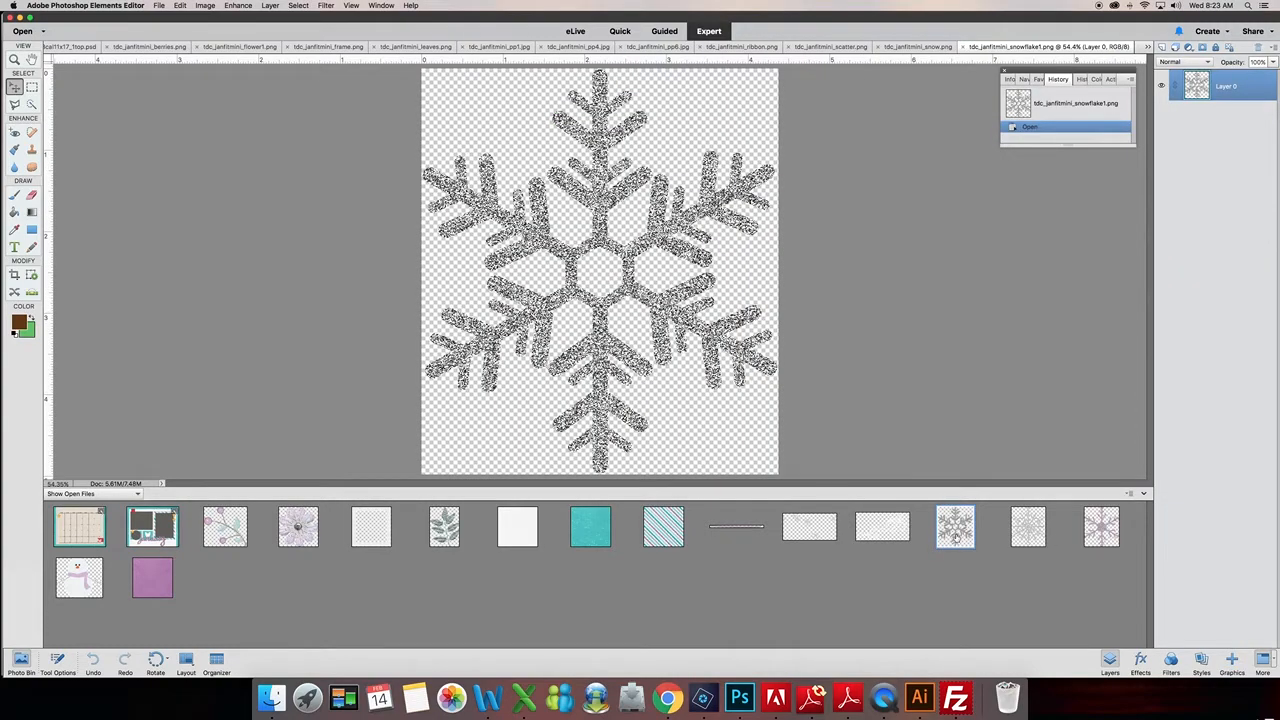
pyautogui.click(164, 530)
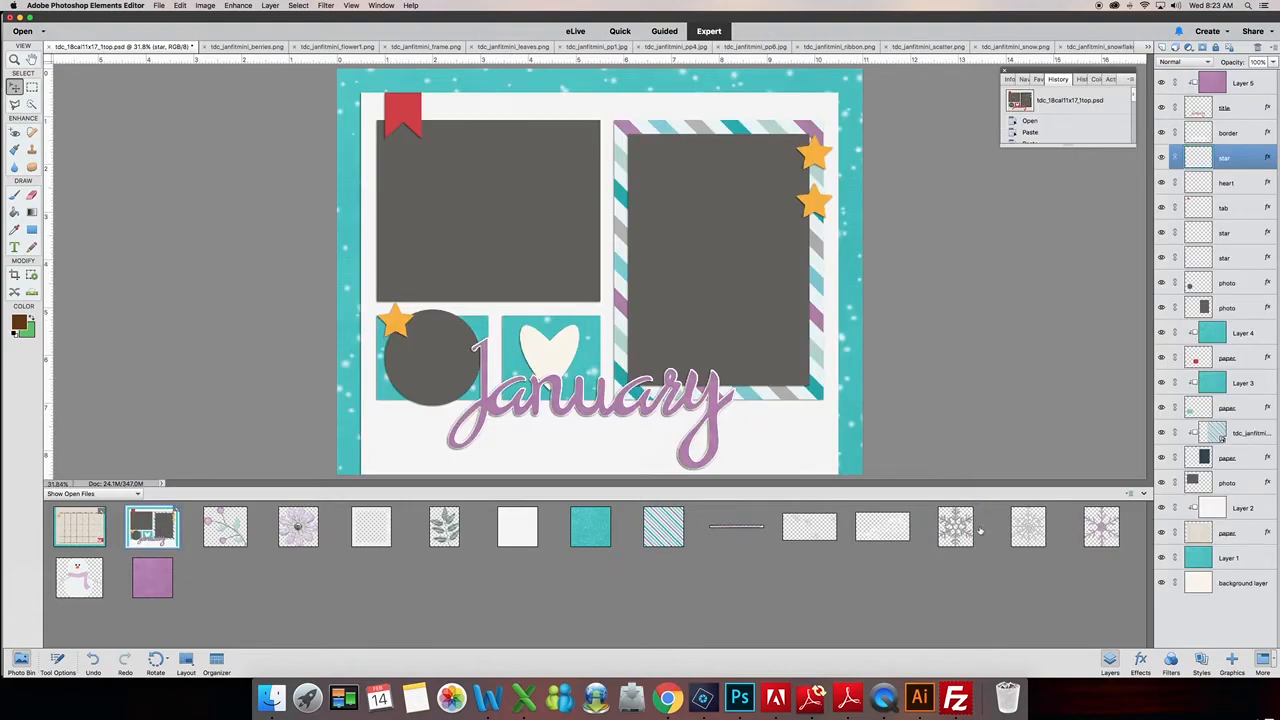
pyautogui.moveTo(955, 529); pyautogui.dragTo(455, 297)
pyautogui.moveTo(483, 347); pyautogui.dragTo(518, 367)
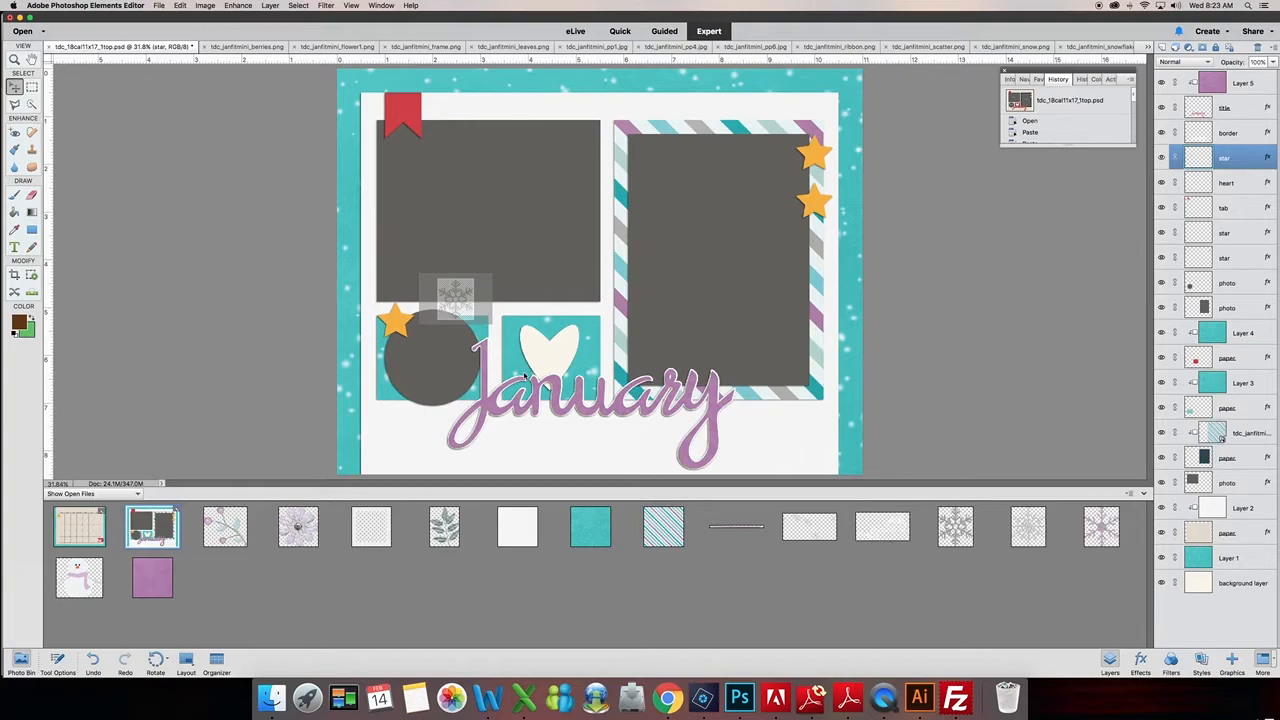
pyautogui.moveTo(524, 375); pyautogui.dragTo(524, 375)
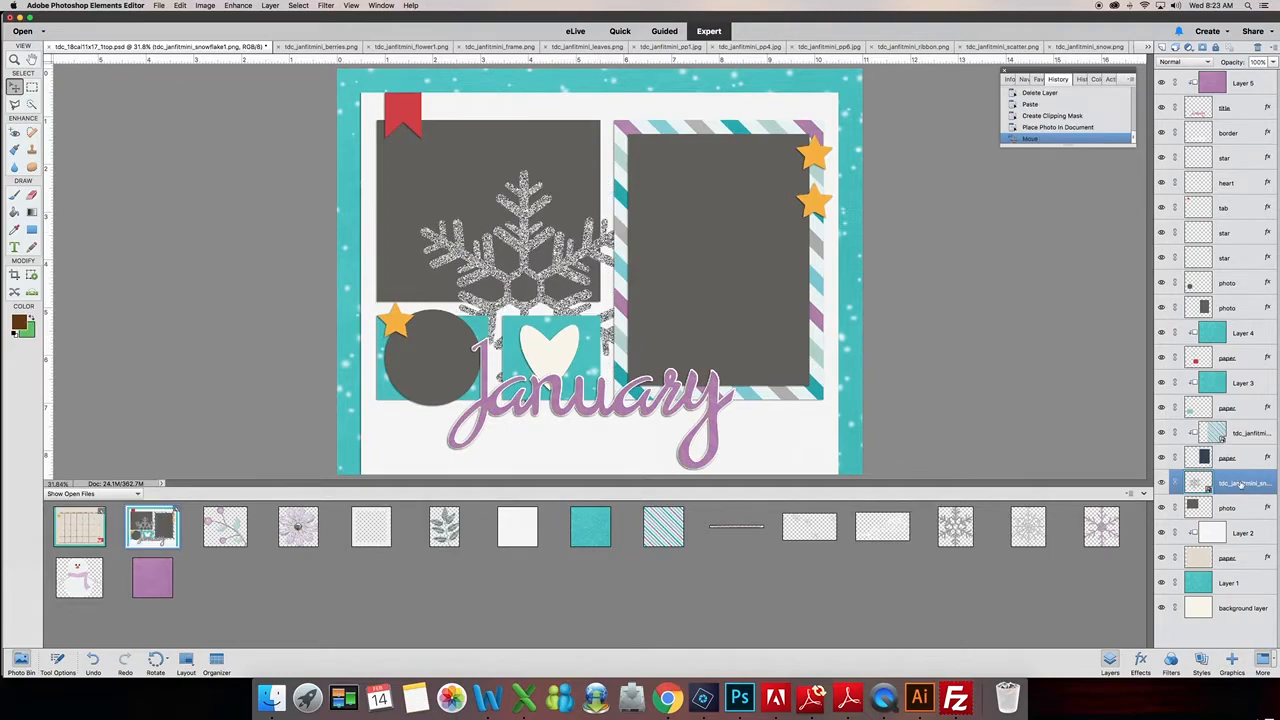
pyautogui.moveTo(1243, 484); pyautogui.dragTo(1218, 148)
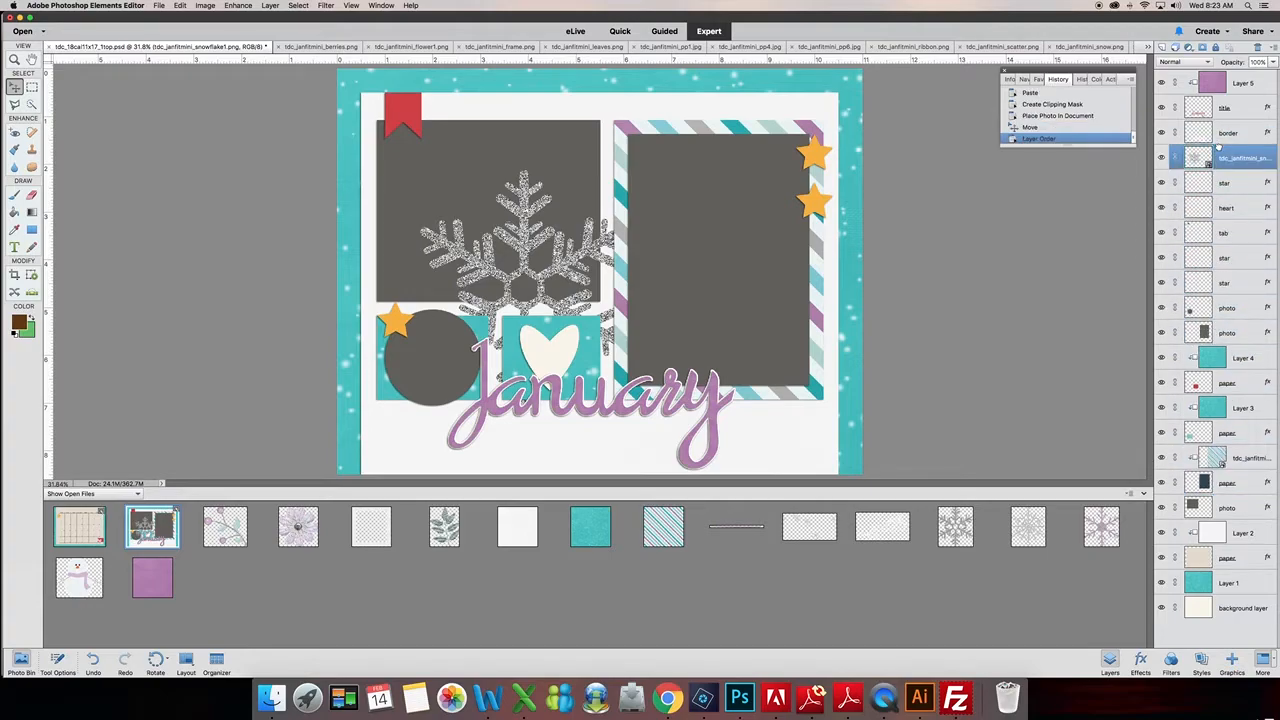
# Show the bounding box and scale the snowflake proportionally to about 27% over the circular photo
pyautogui.click(57, 661)
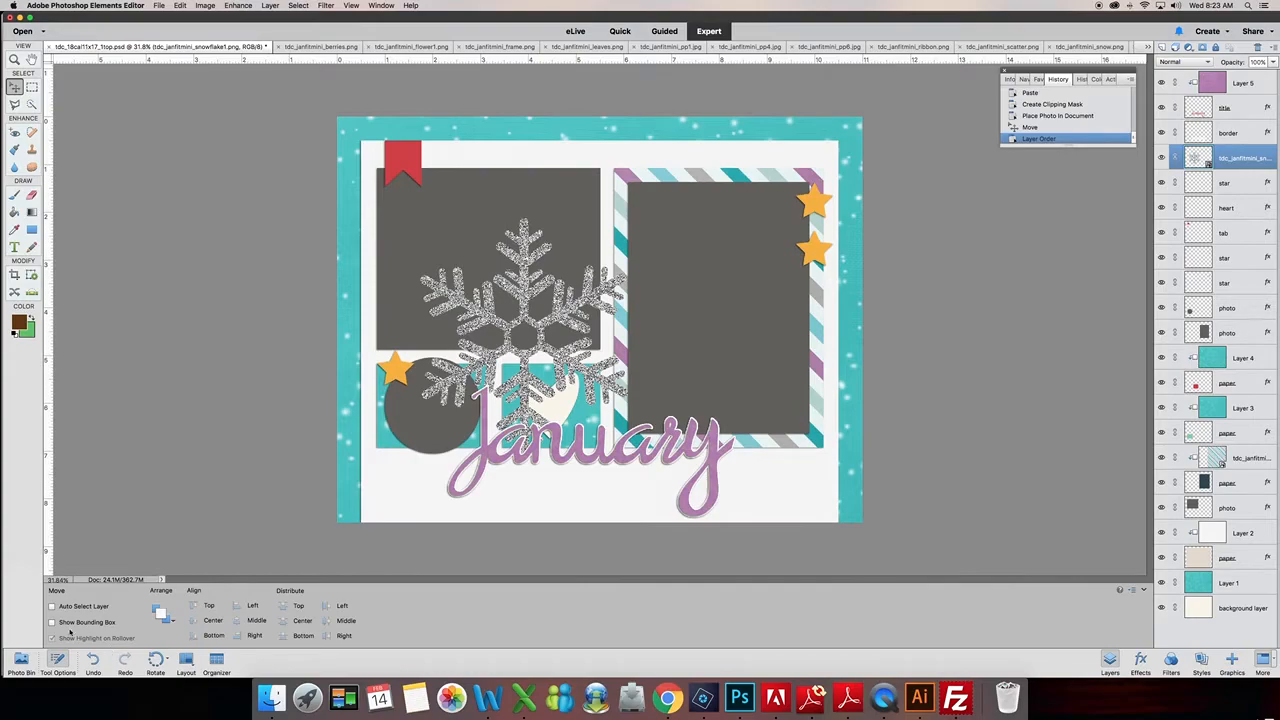
pyautogui.click(52, 622)
pyautogui.moveTo(625, 215); pyautogui.dragTo(477, 390)
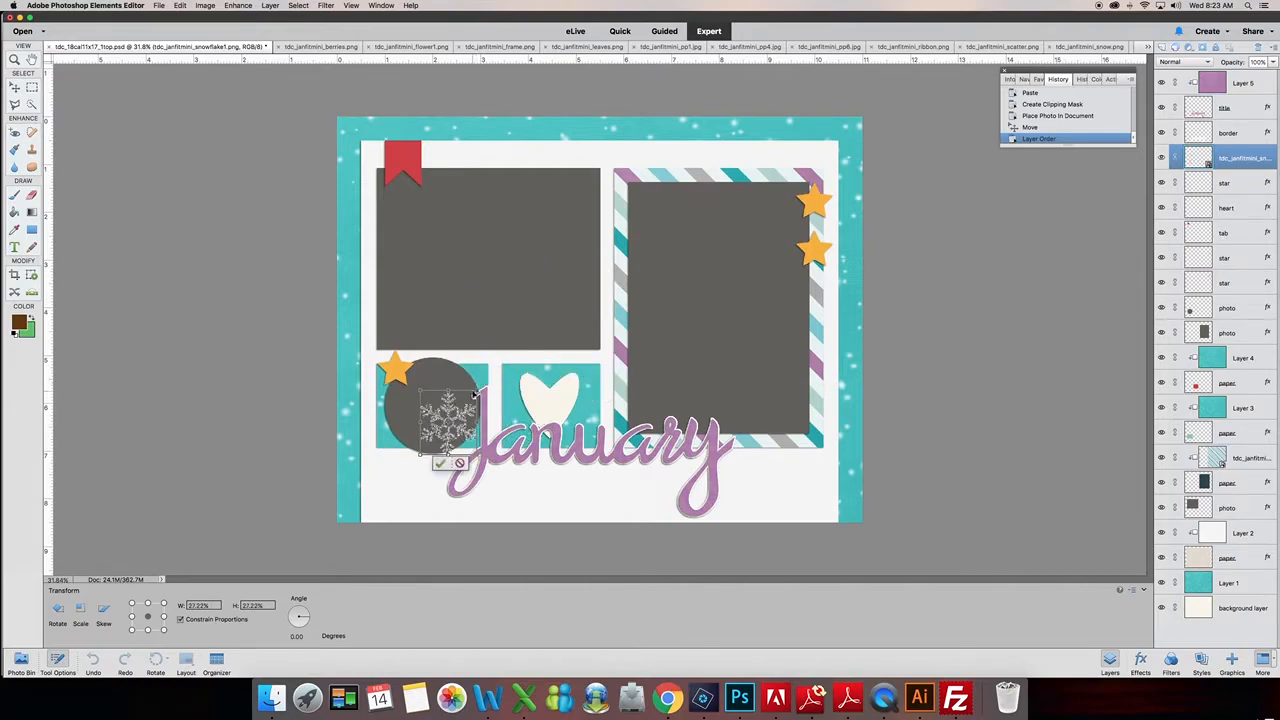
pyautogui.click(440, 463)
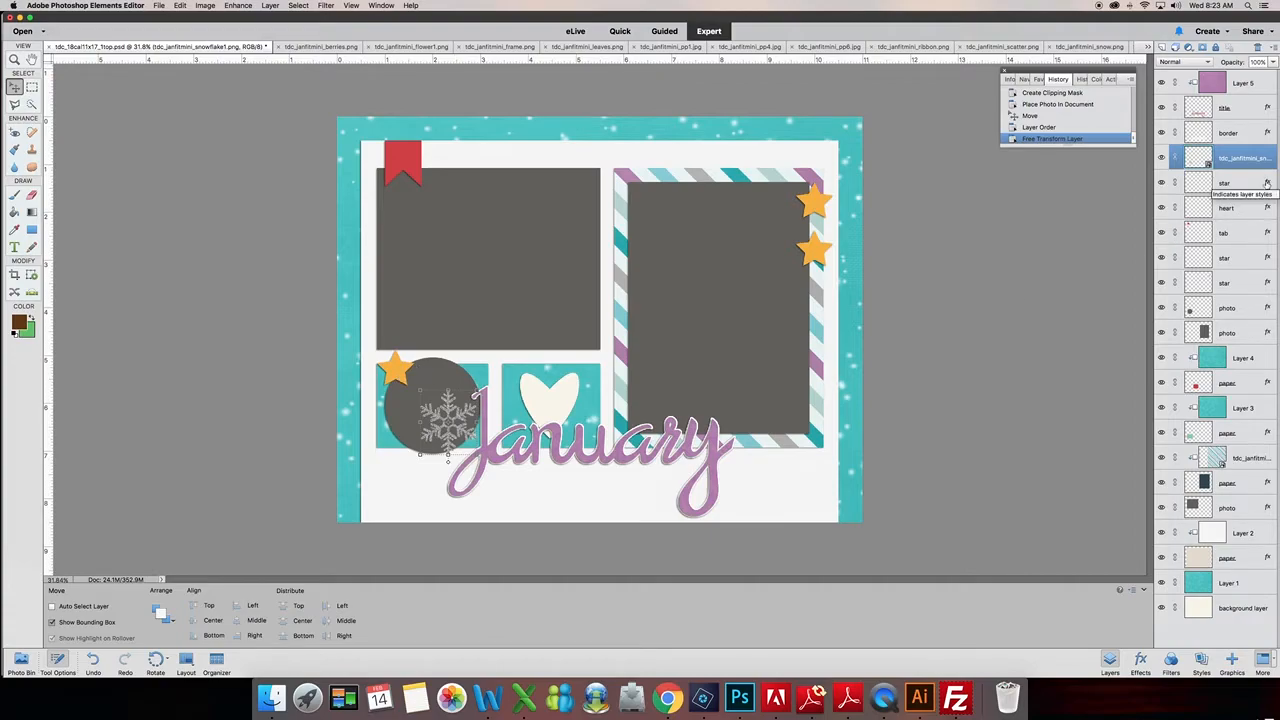
# Transfer the layer style from the star below the snowflake layer to the snowflake and delete that star layer
pyautogui.moveTo(1267, 183)
pyautogui.mouseDown()
pyautogui.moveTo(1259, 162)
pyautogui.moveTo(1253, 172)
pyautogui.mouseUp()
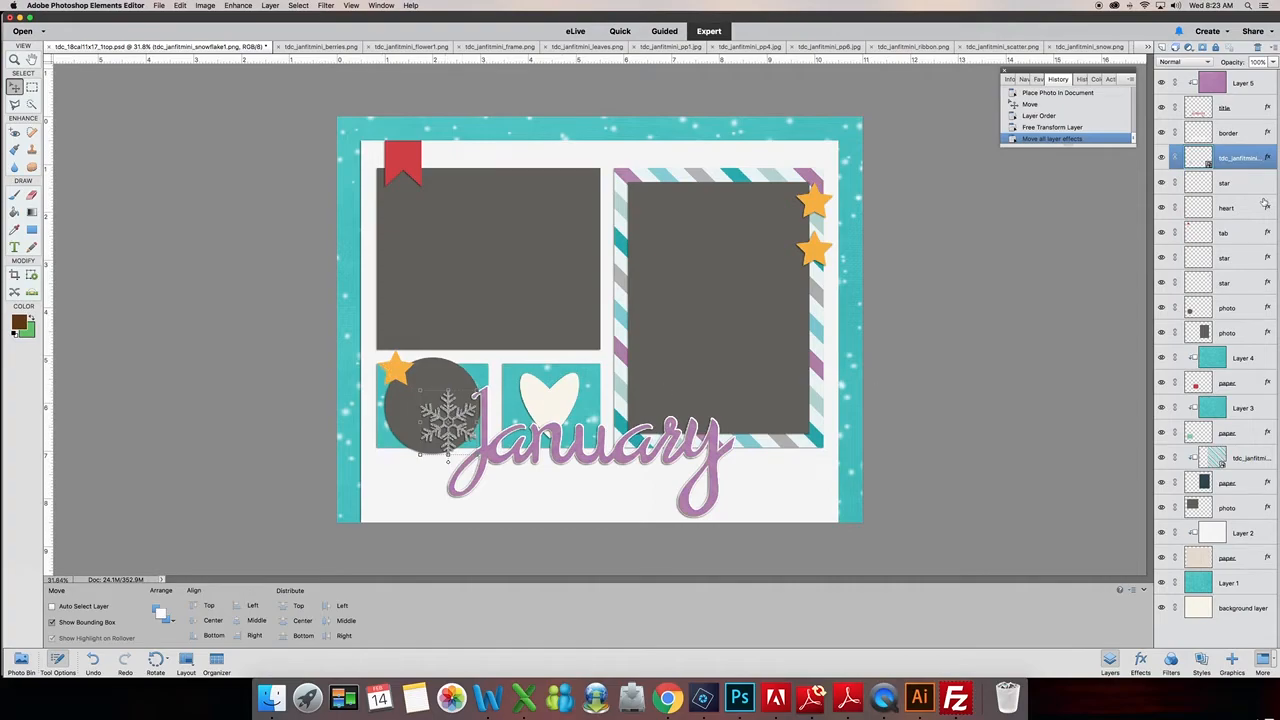
pyautogui.click(1244, 186)
pyautogui.moveTo(1244, 186); pyautogui.dragTo(1257, 47)
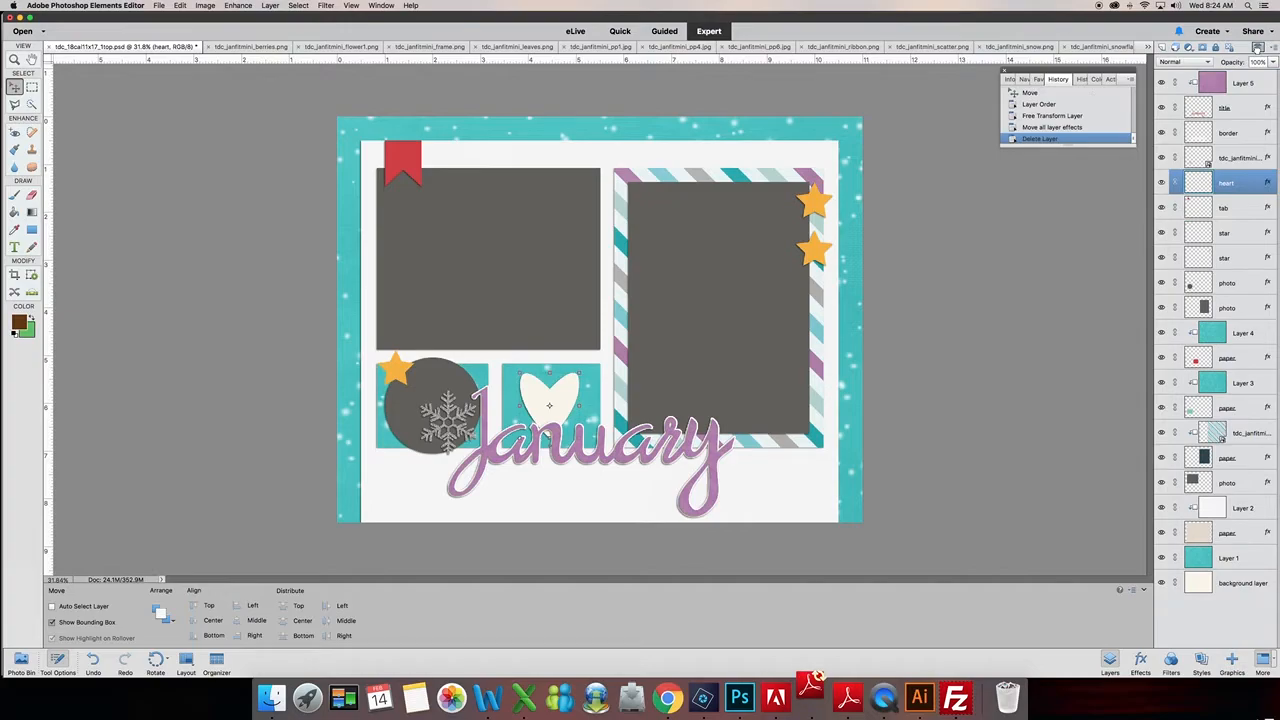
pyautogui.click(1240, 159)
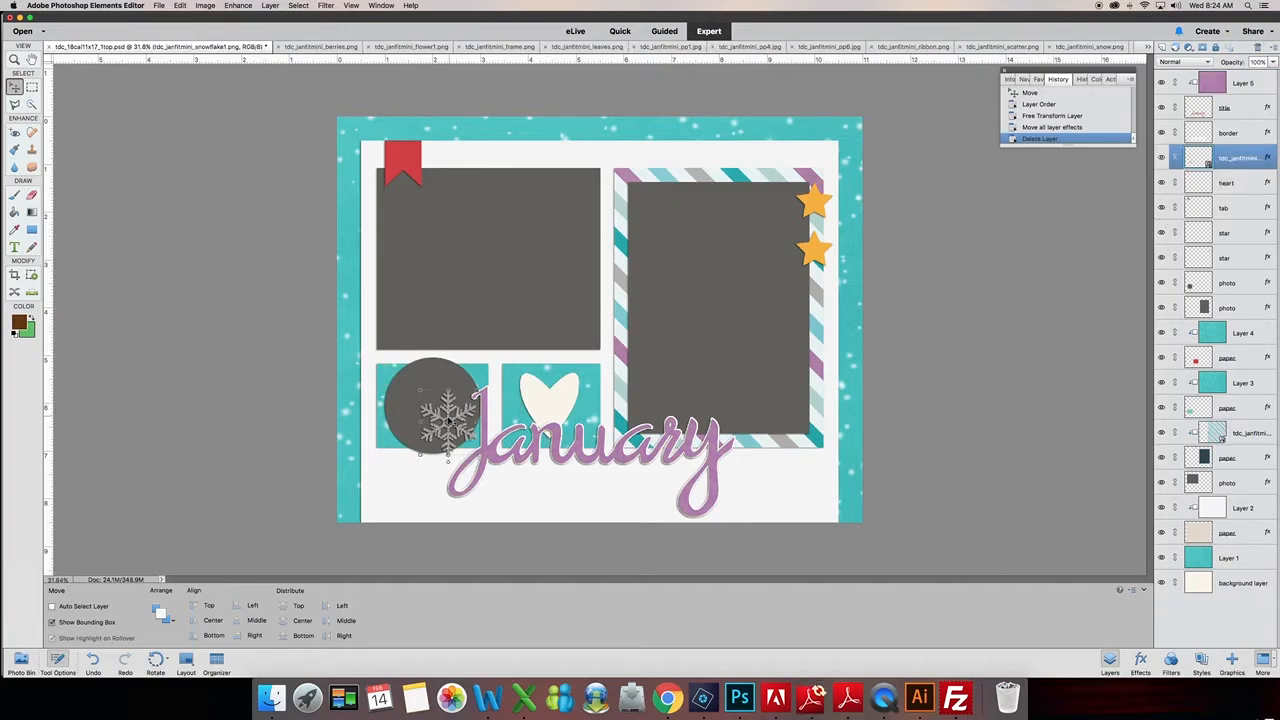
# Move the snowflake to the upper-left edge of the circular photo
pyautogui.moveTo(452, 420); pyautogui.dragTo(391, 379)
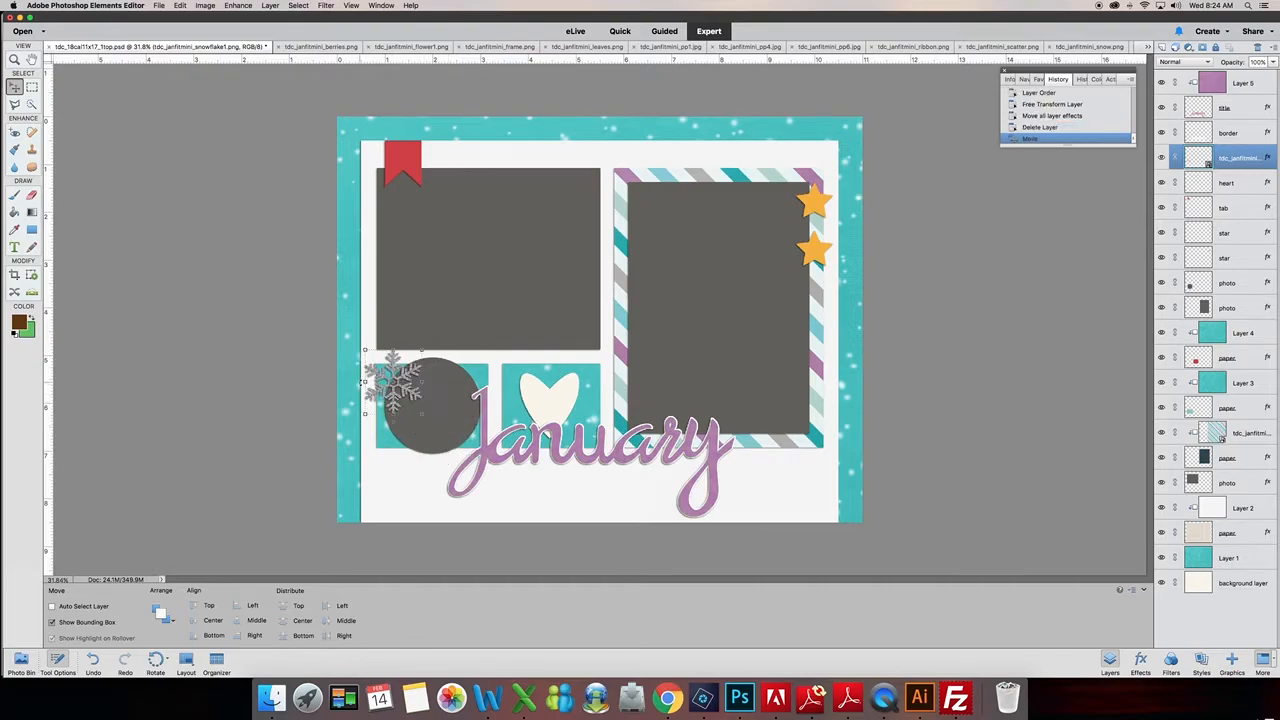
# Identify the heart's layer by toggling its visibility and place tdc_janfitmini_snowman.png directly above it
pyautogui.click(1244, 184)
pyautogui.click(1162, 184)
pyautogui.click(1162, 184)
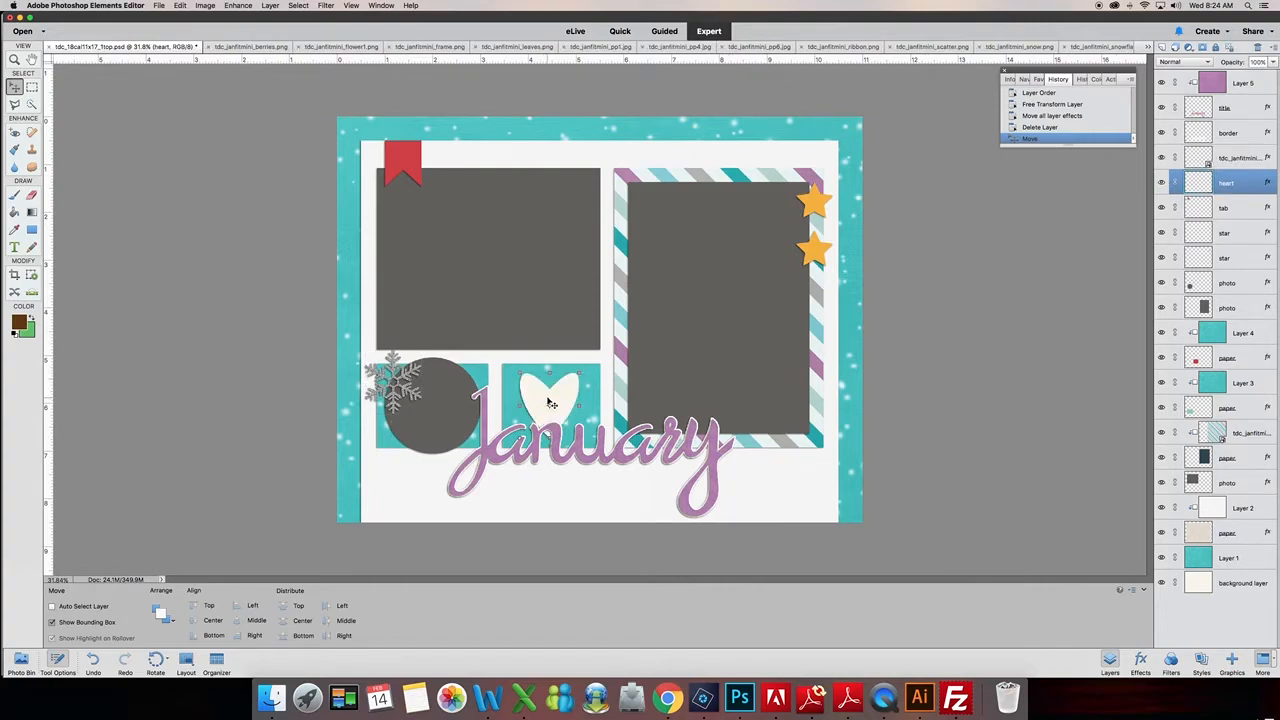
pyautogui.click(28, 664)
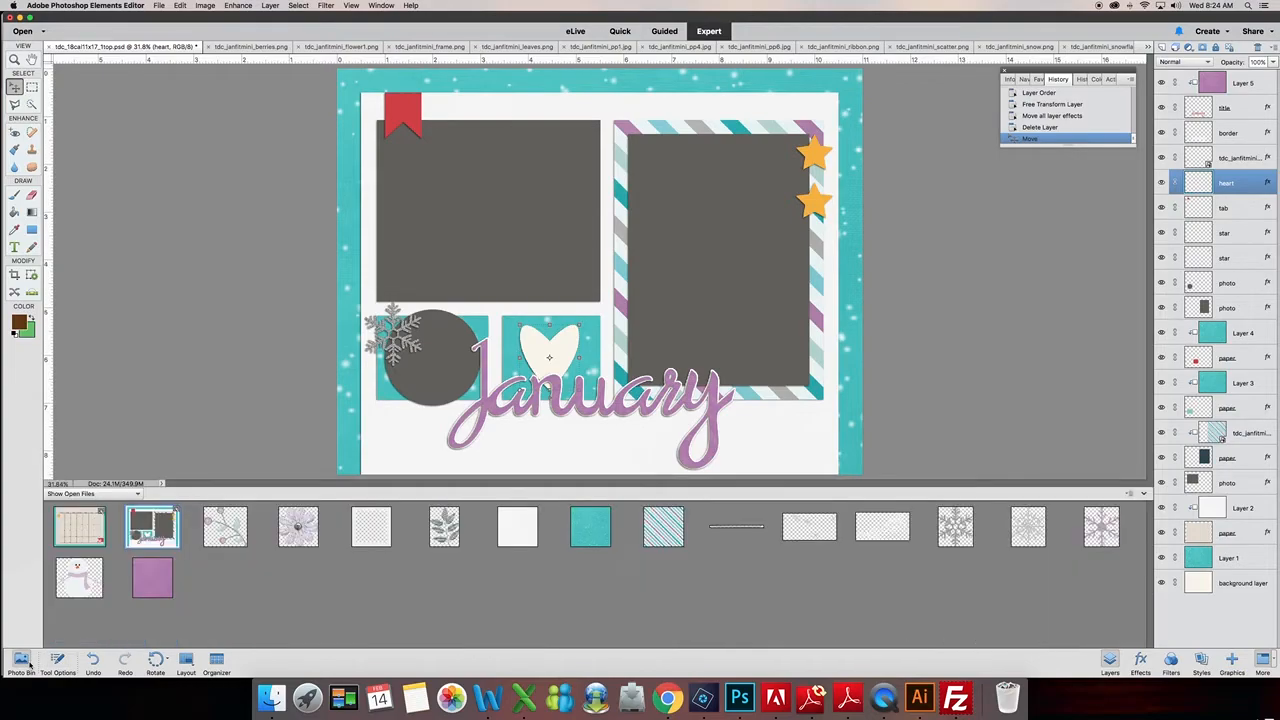
pyautogui.moveTo(77, 583); pyautogui.dragTo(535, 355)
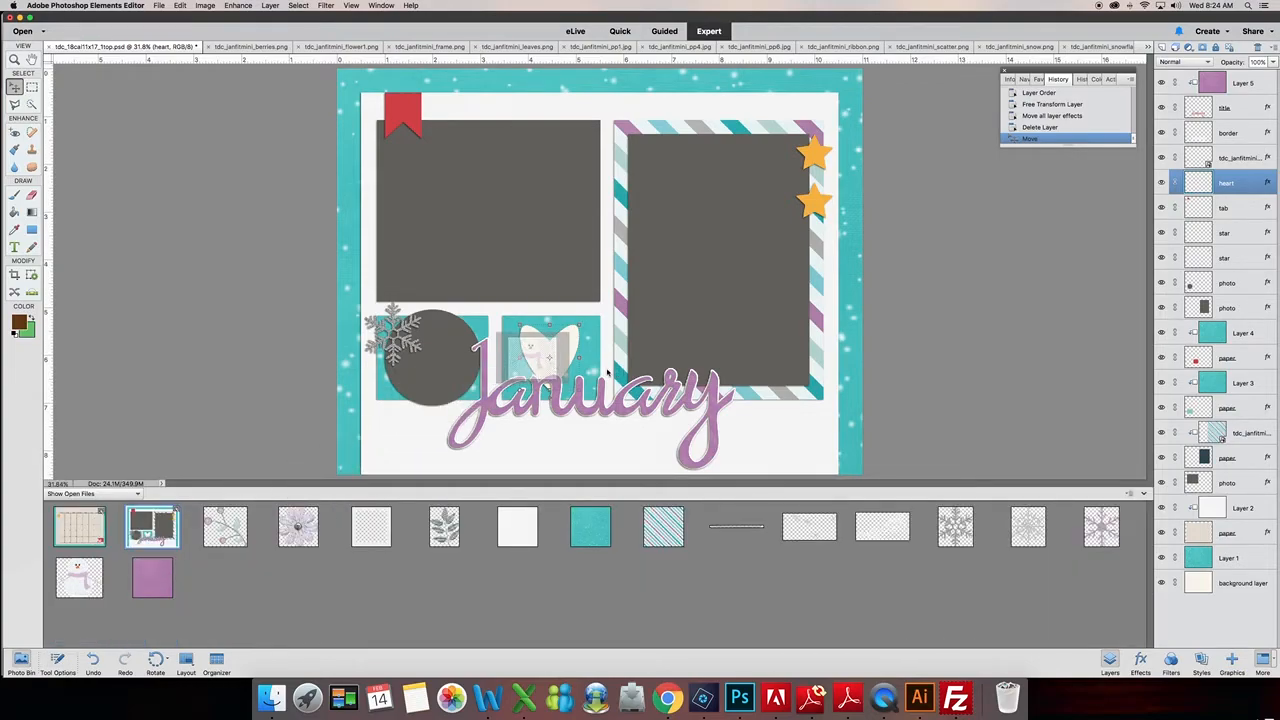
pyautogui.moveTo(606, 372); pyautogui.dragTo(600, 372)
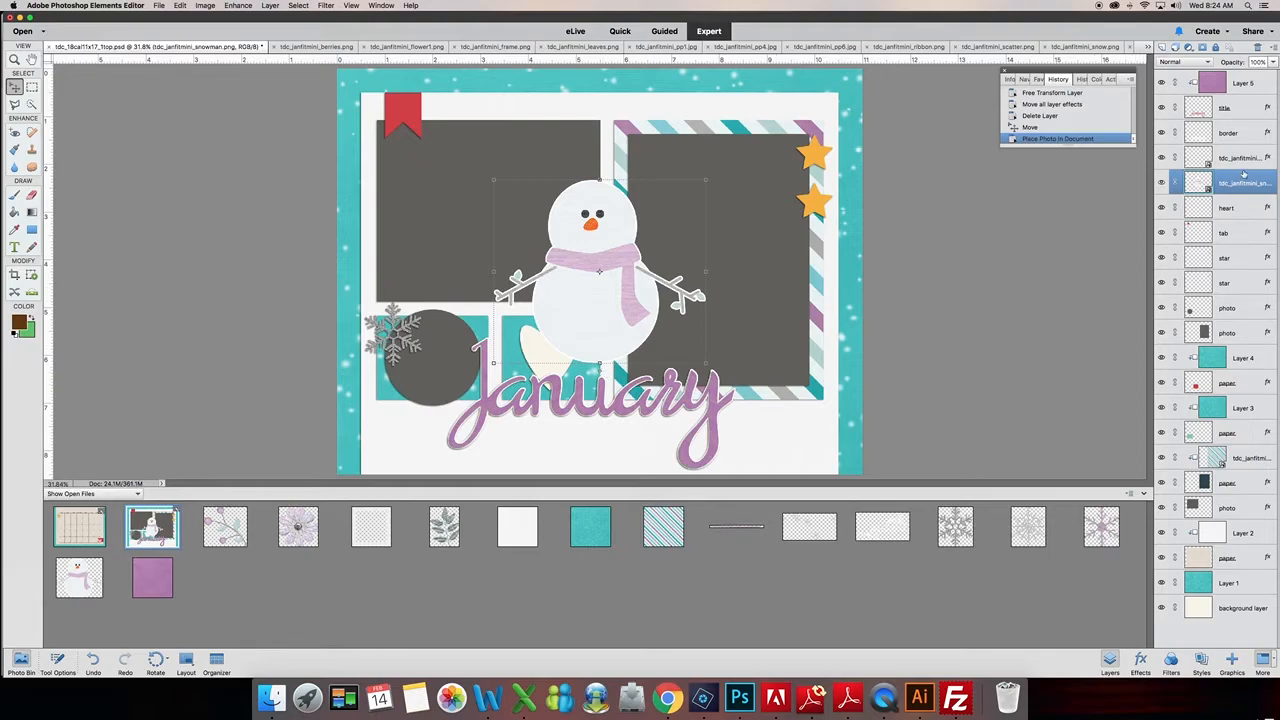
# Scale the snowman proportionally to about 61% and apply the transform
pyautogui.click(705, 180)
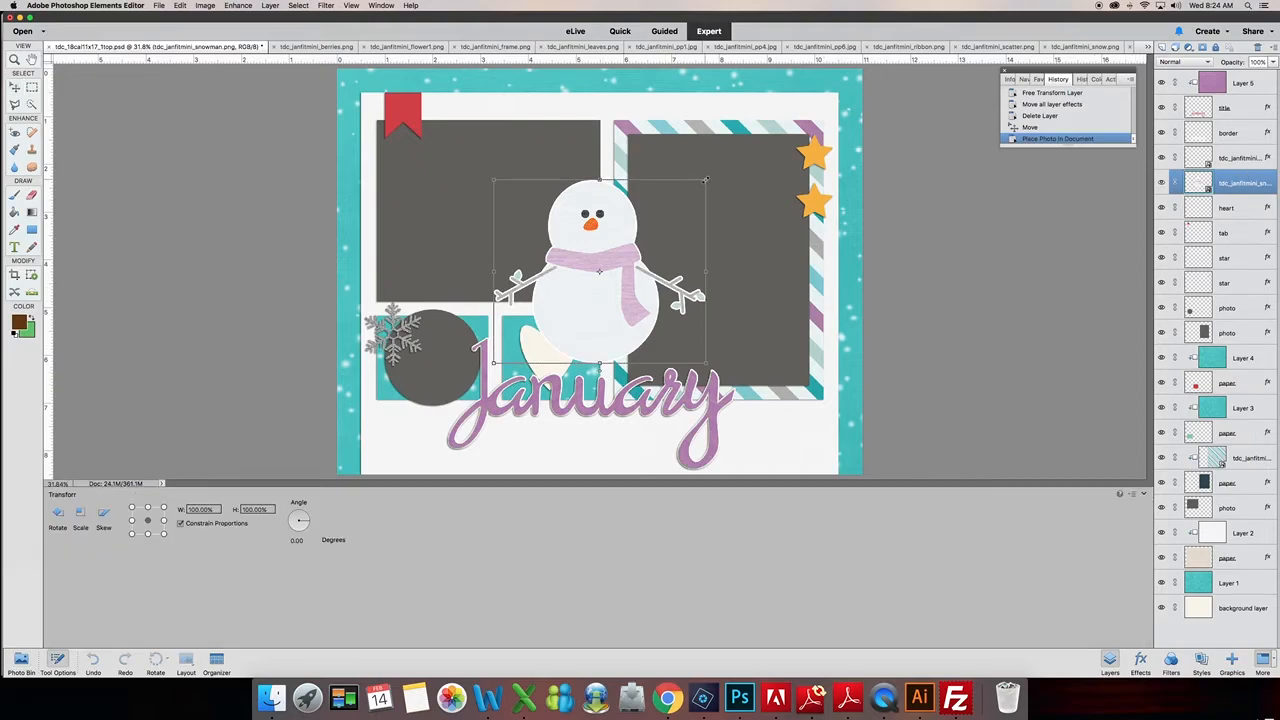
pyautogui.moveTo(686, 196); pyautogui.dragTo(614, 294)
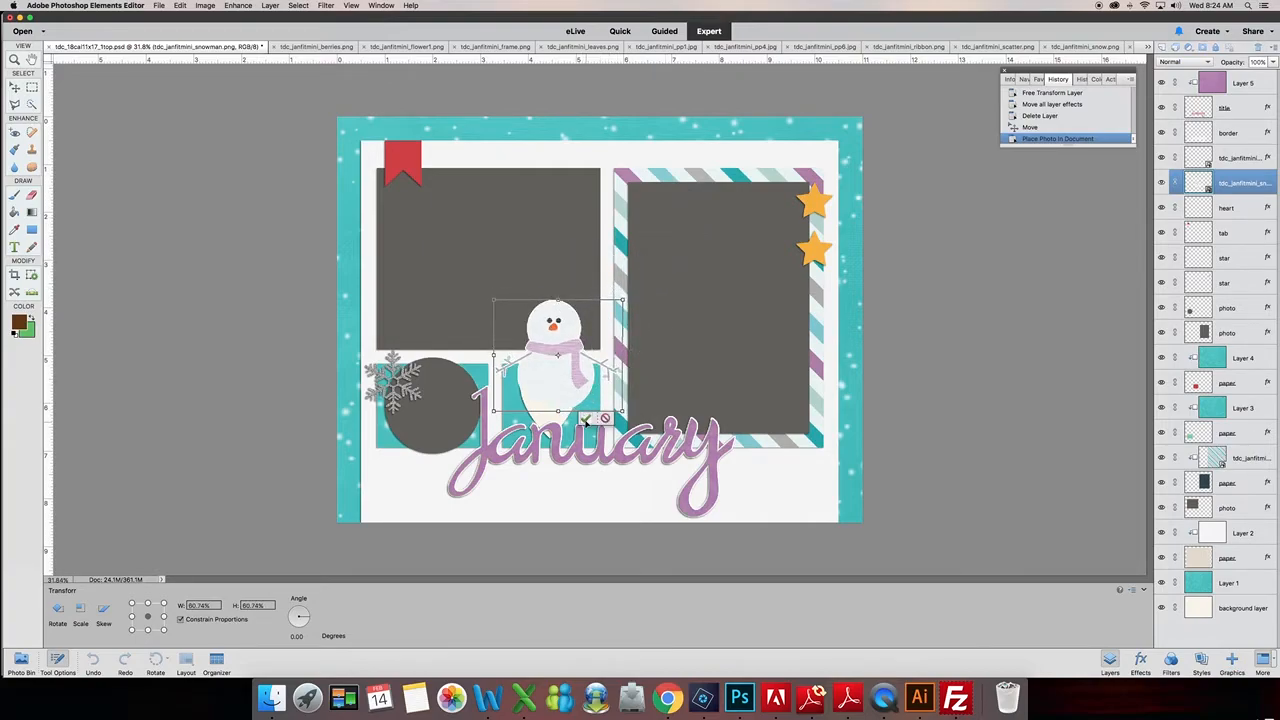
pyautogui.click(585, 419)
# Replace the heart with the snowman, carrying over the heart's layer style, and position the snowman over the small teal paper behind the title
pyautogui.moveTo(1268, 207); pyautogui.dragTo(1258, 47)
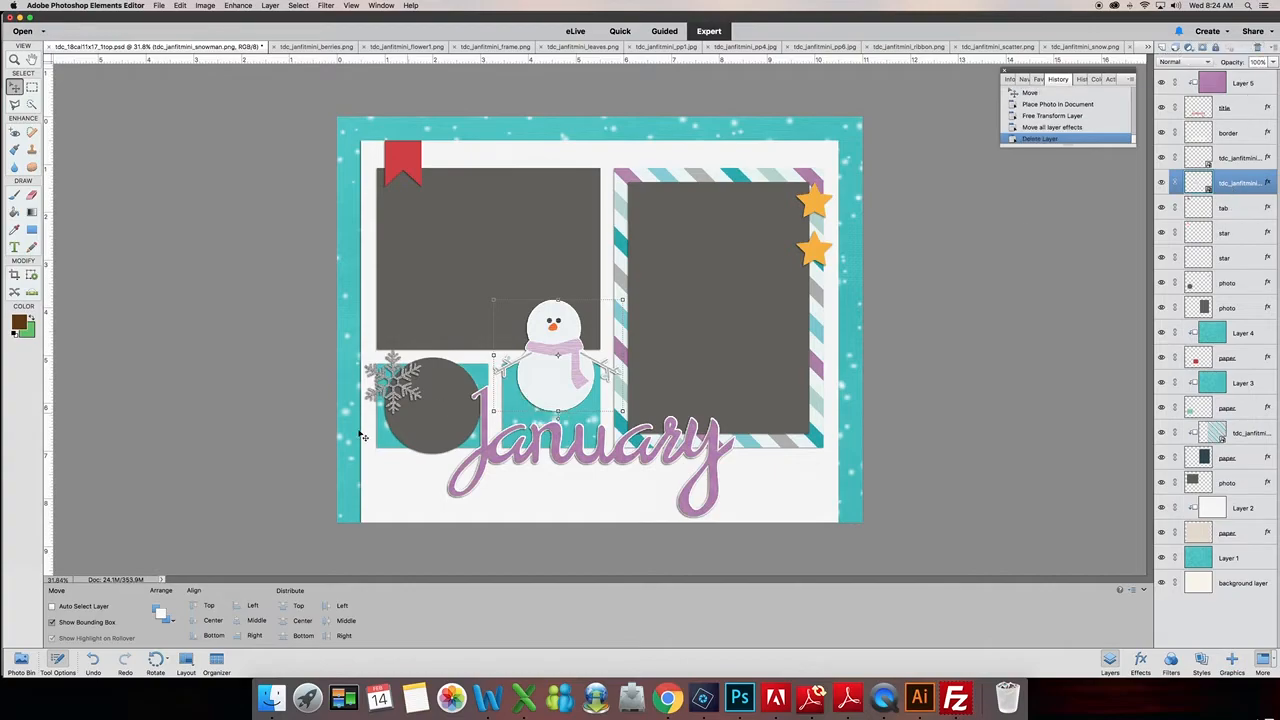
pyautogui.moveTo(547, 341); pyautogui.dragTo(556, 374)
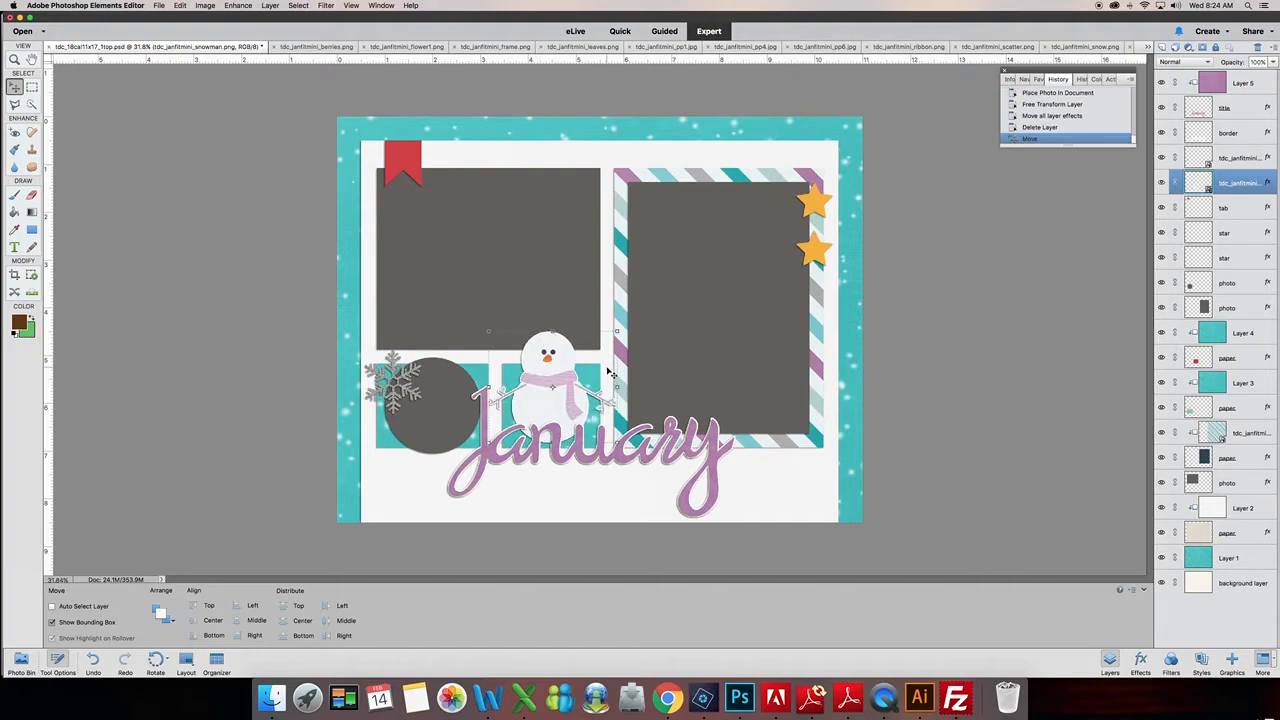
# Select the tab layer on the January page, then open the diagonally striped paper and resize it to 1200 by 1200 pixels
pyautogui.click(1241, 212)
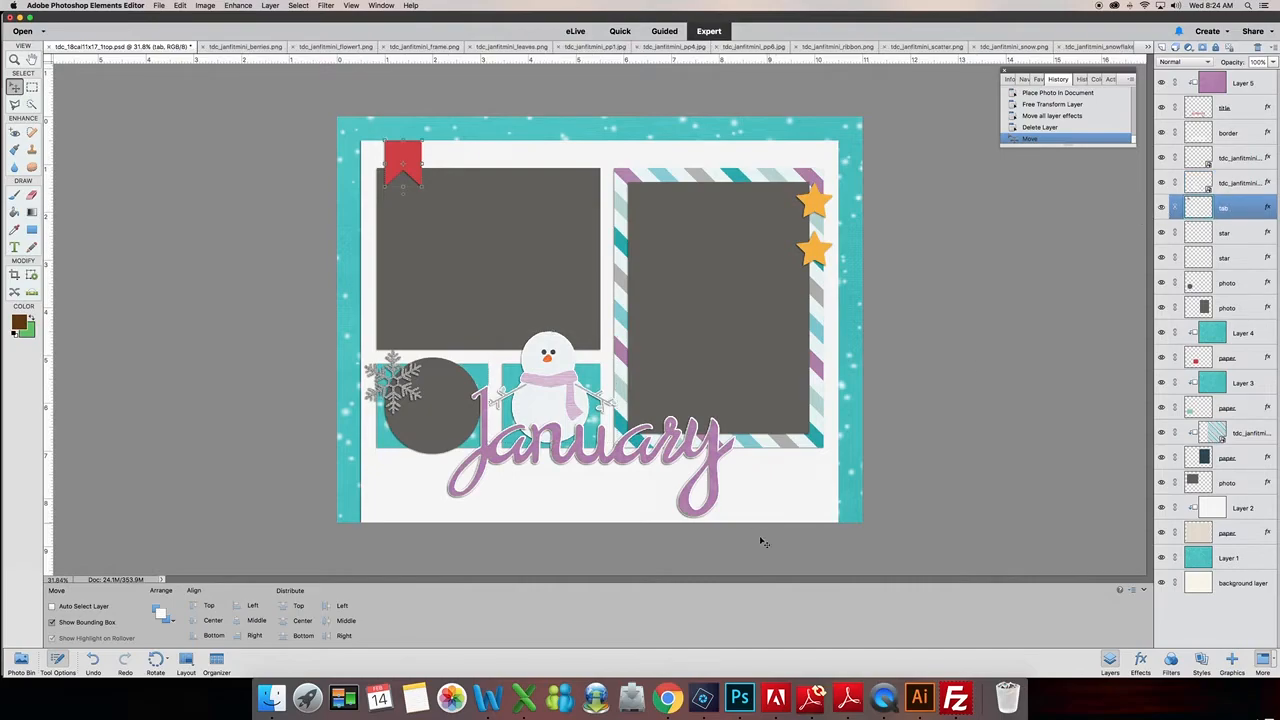
pyautogui.click(20, 660)
pyautogui.click(676, 538)
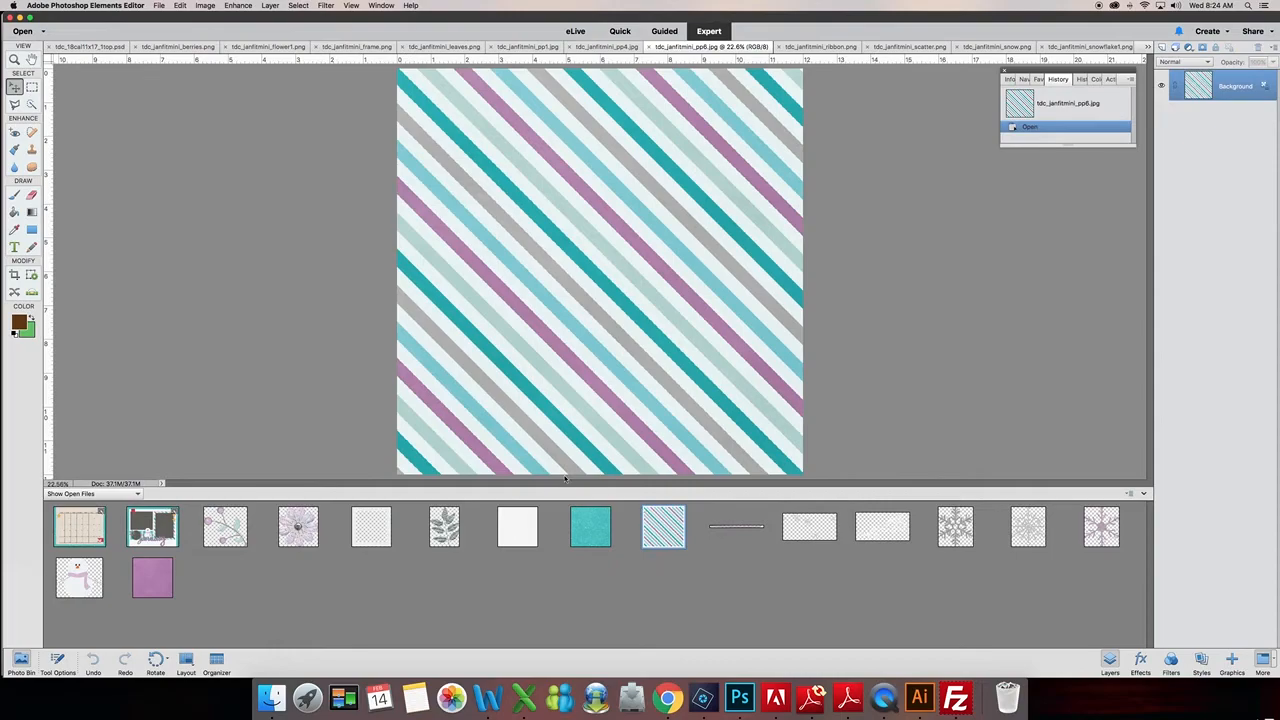
pyautogui.click(206, 6)
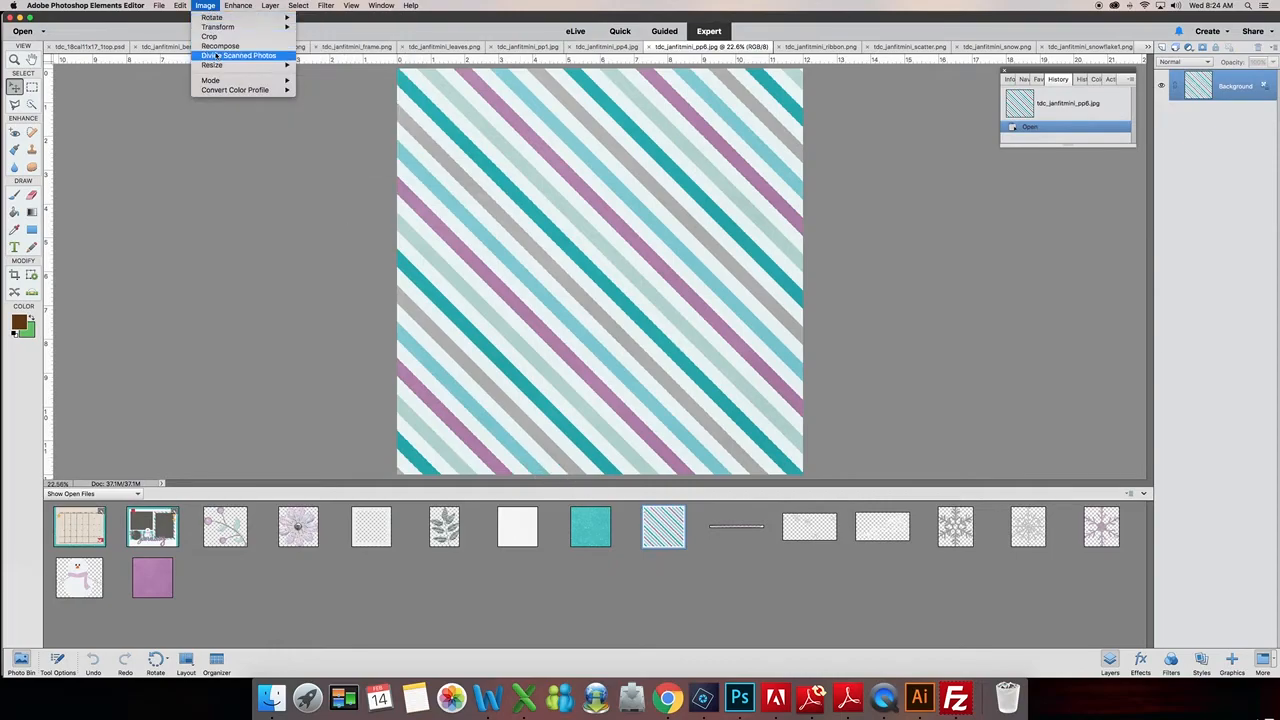
pyautogui.moveTo(215, 65)
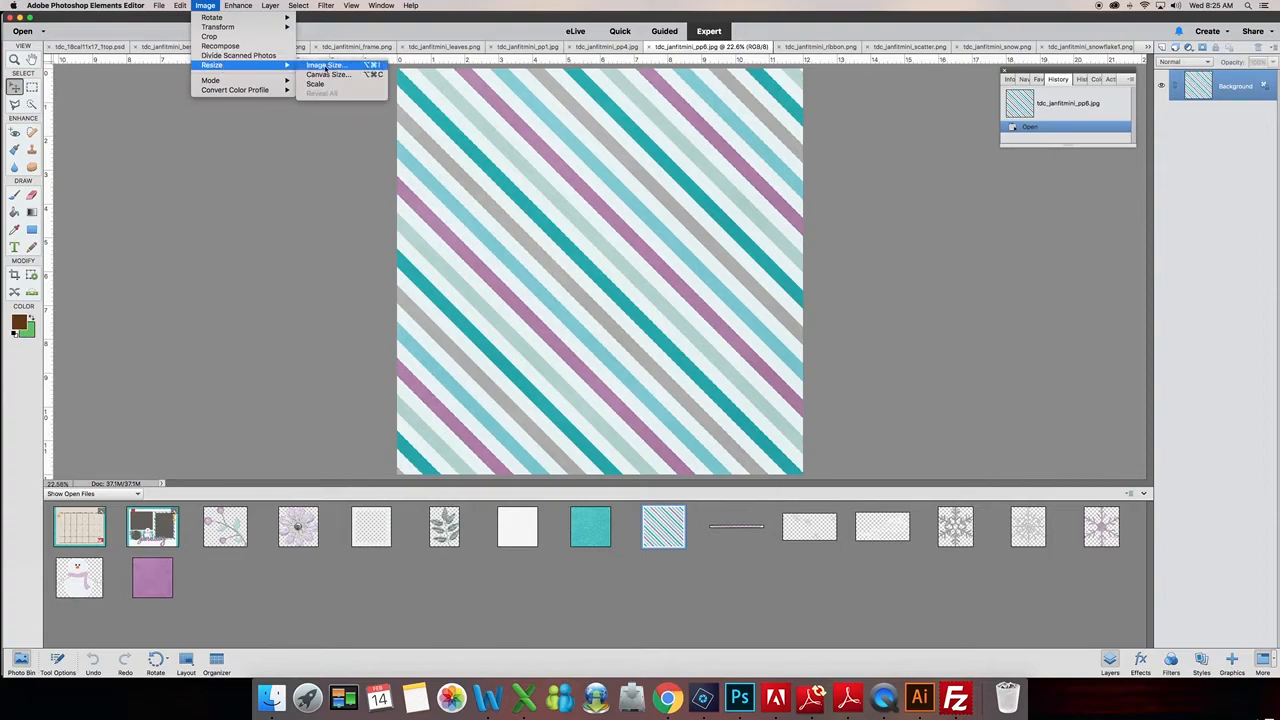
pyautogui.click(326, 66)
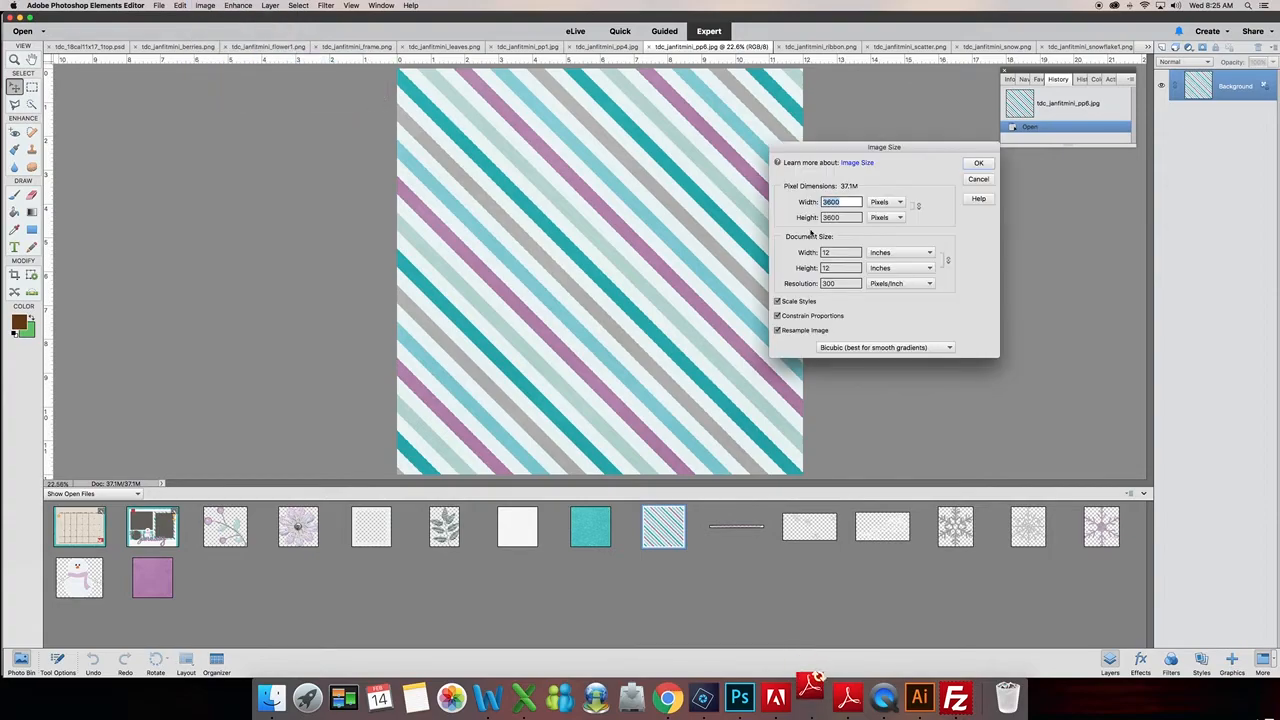
pyautogui.write('1200')
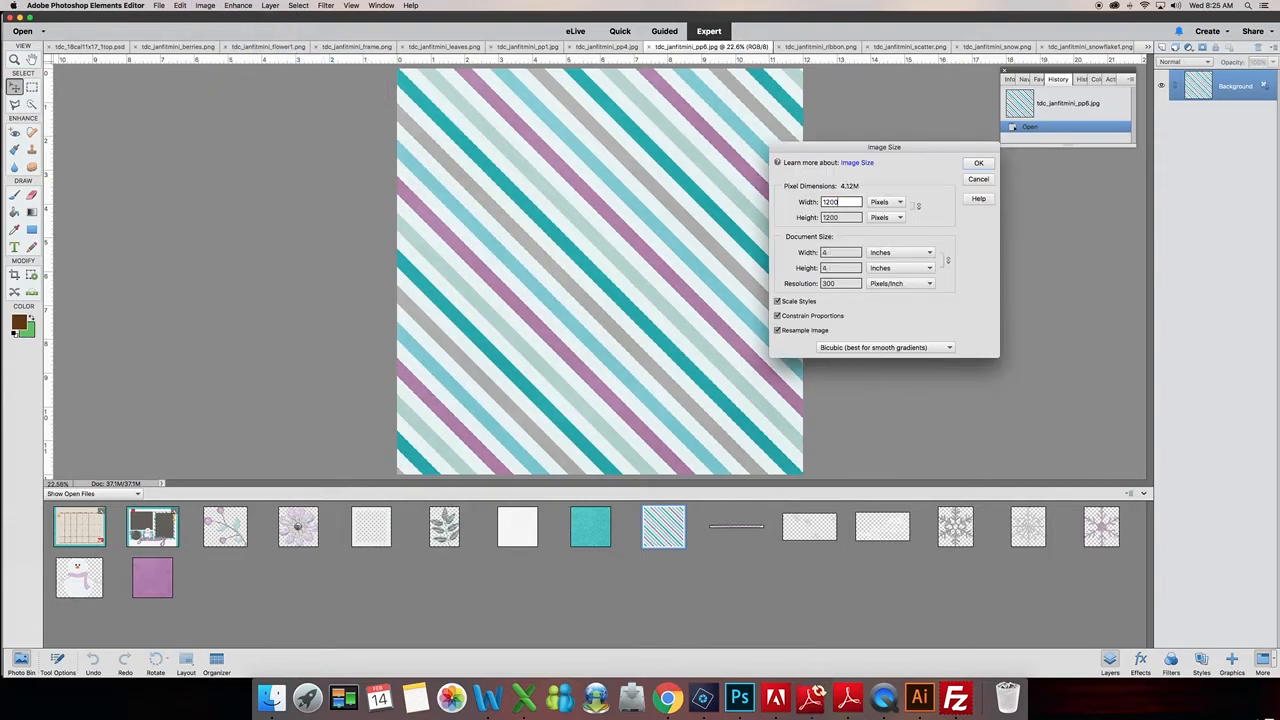
pyautogui.click(979, 163)
# Copy the entire resized striped paper, paste it above the January page's tab layer and clip it over the red tab
pyautogui.press('super+a')
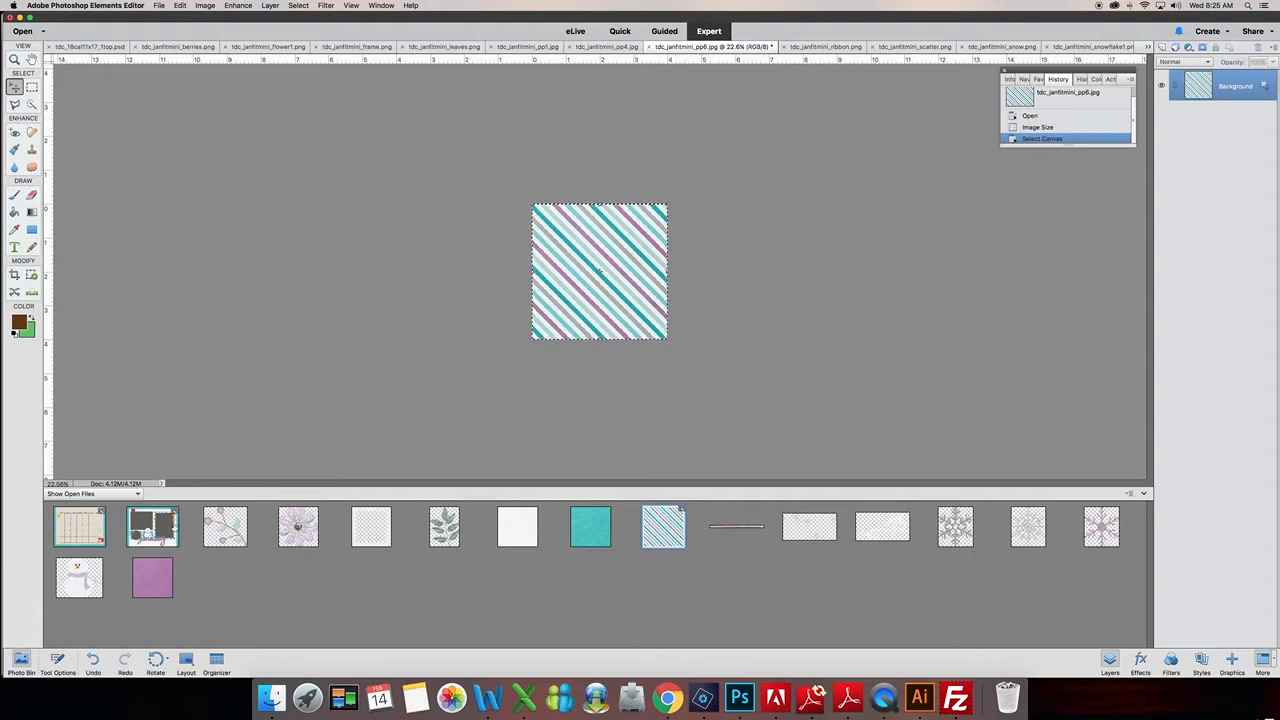
pyautogui.click(176, 528)
pyautogui.press('super+v')
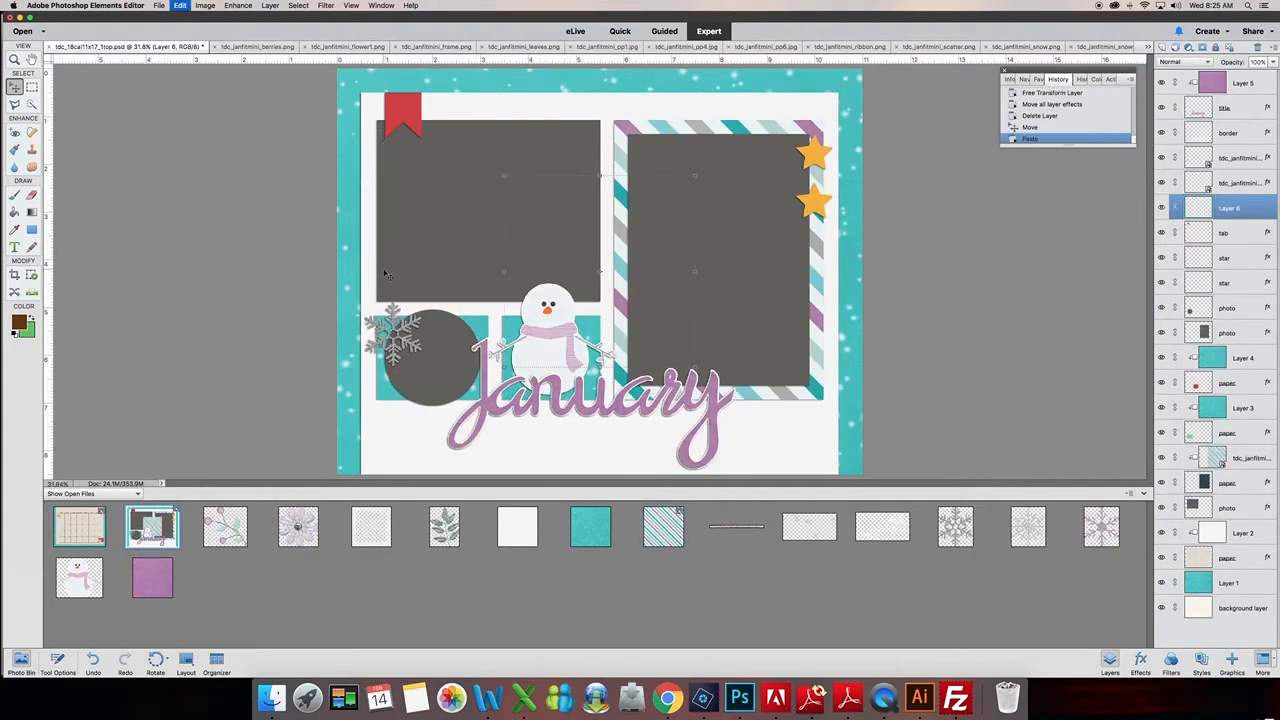
pyautogui.moveTo(620, 235); pyautogui.dragTo(458, 139)
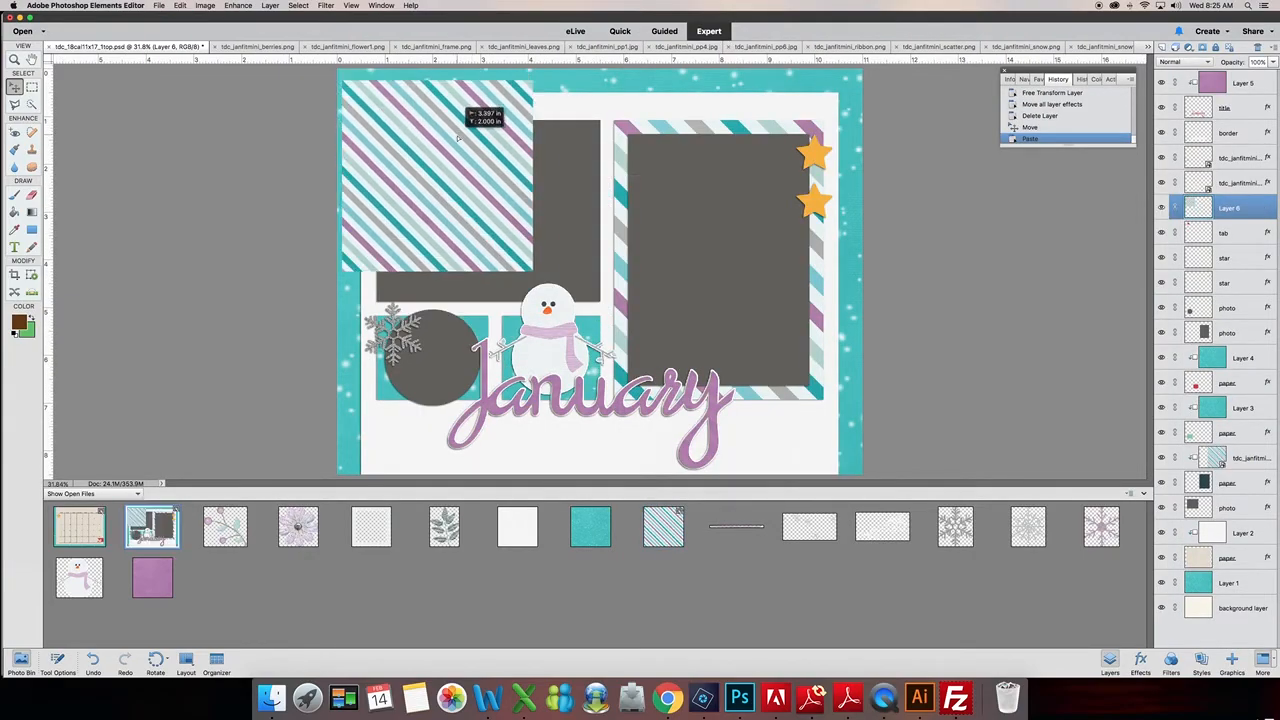
pyautogui.rightClick(1242, 210)
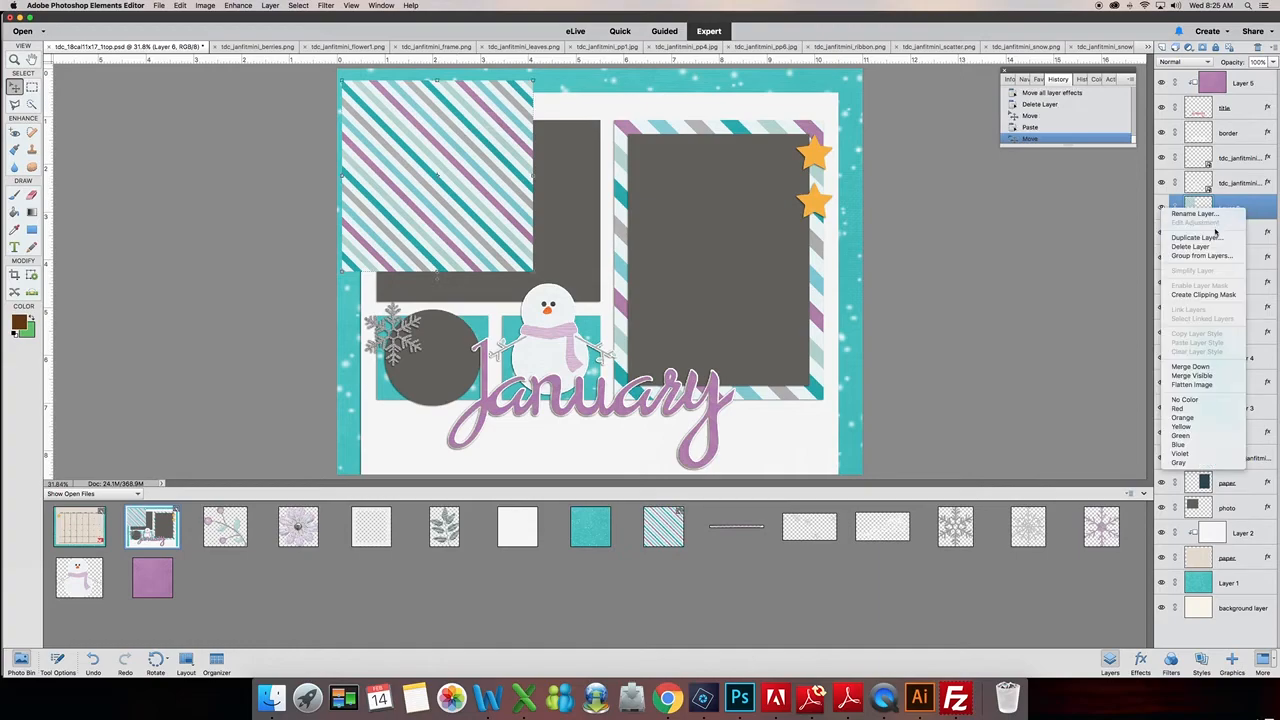
pyautogui.click(1203, 294)
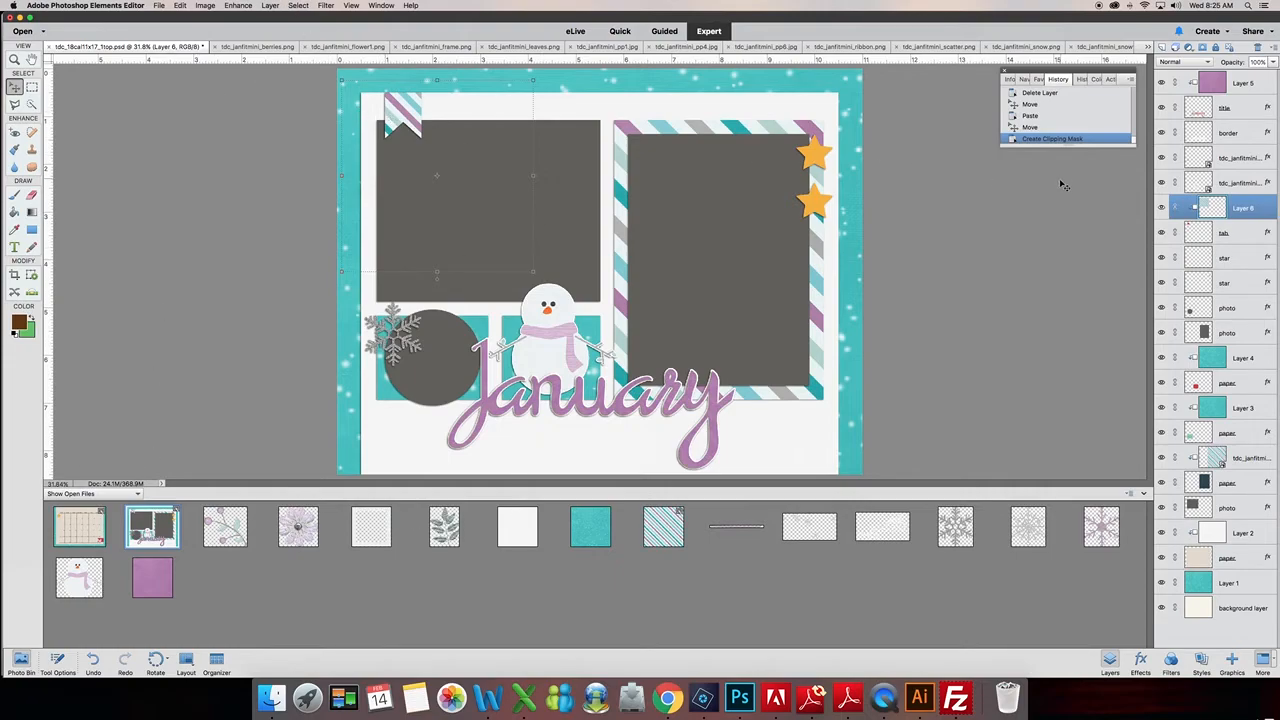
# Place tdc_janfitmini_snowflake3.png directly above the two star layers and scale it proportionally to about 25%
pyautogui.click(1242, 257)
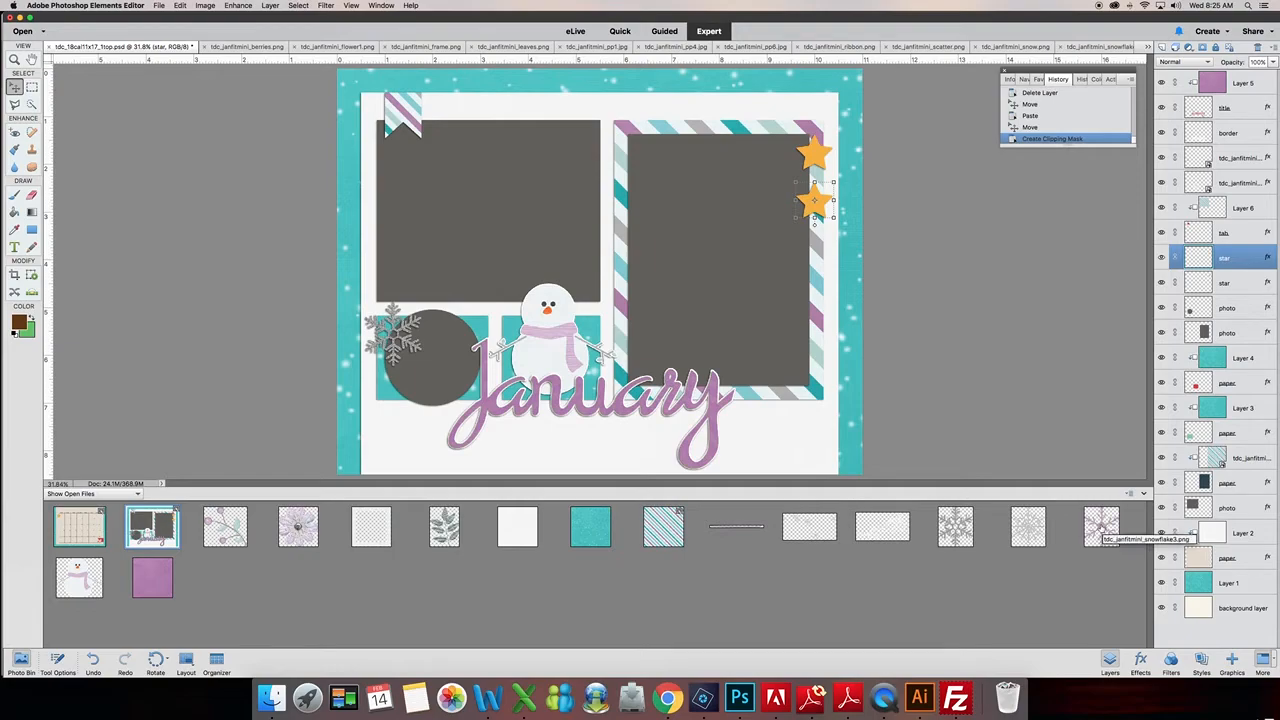
pyautogui.moveTo(1101, 527); pyautogui.dragTo(744, 252)
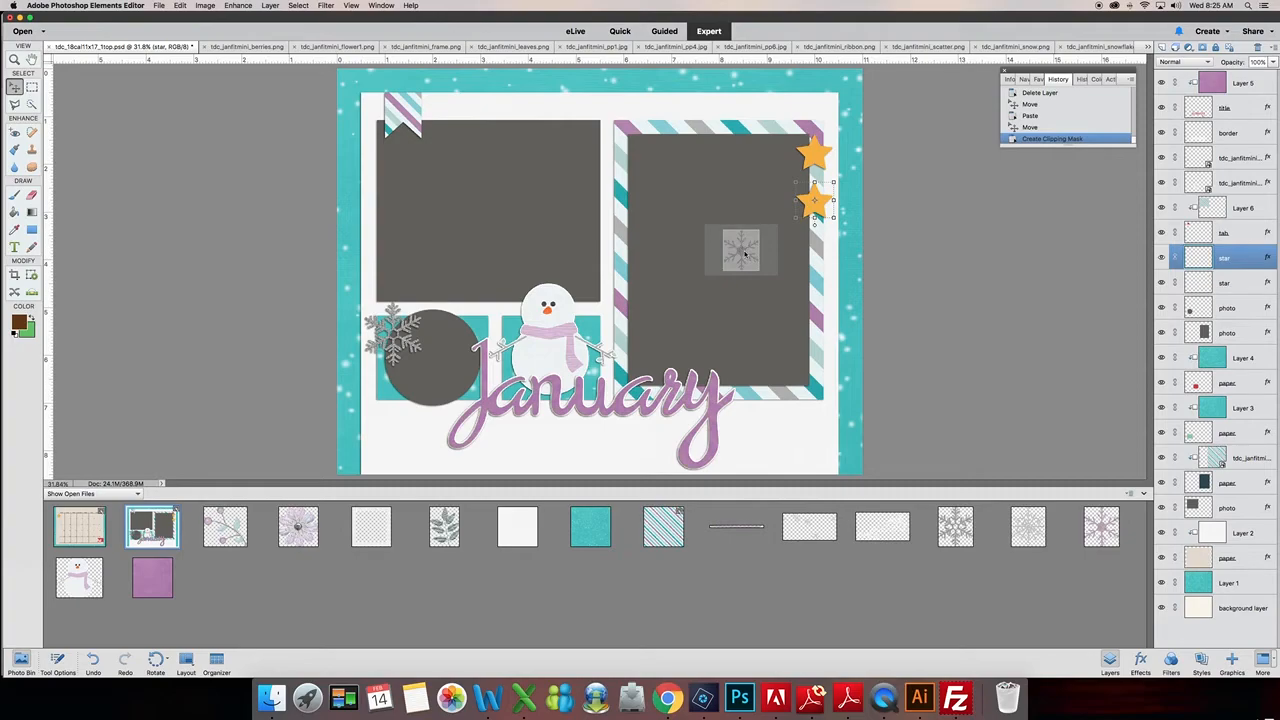
pyautogui.moveTo(744, 254); pyautogui.dragTo(741, 257)
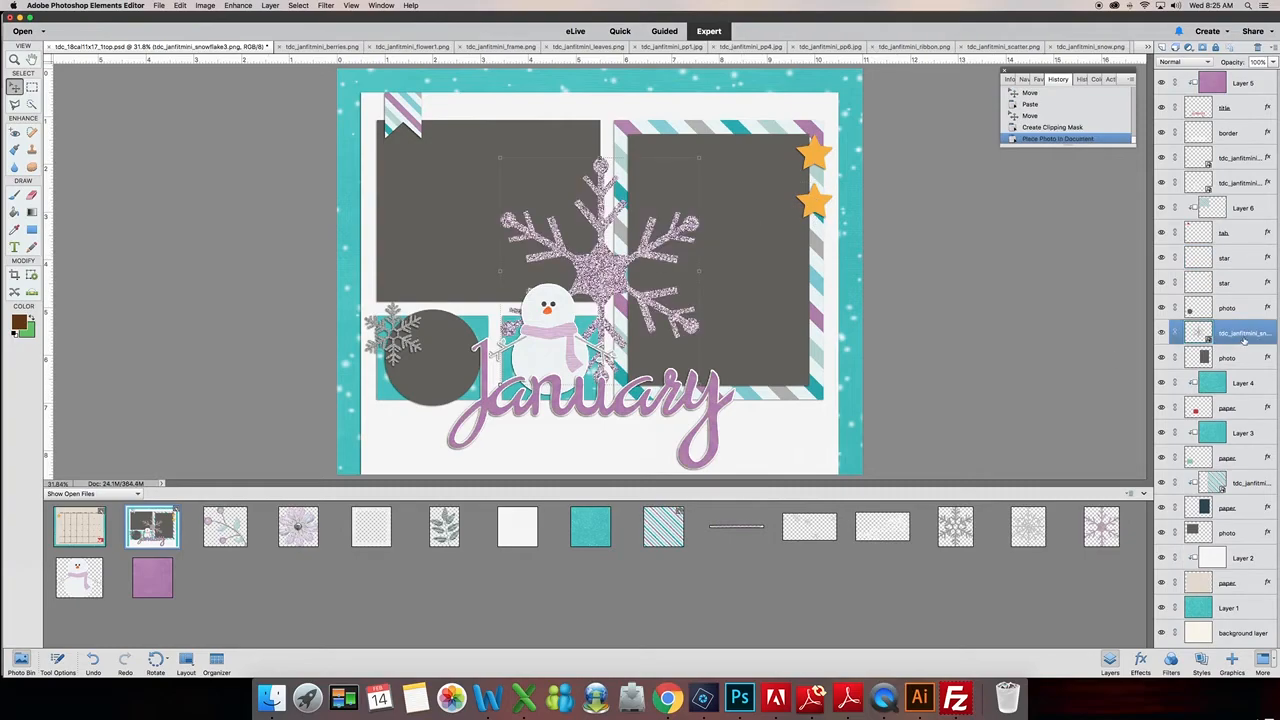
pyautogui.moveTo(1242, 336); pyautogui.dragTo(1236, 248)
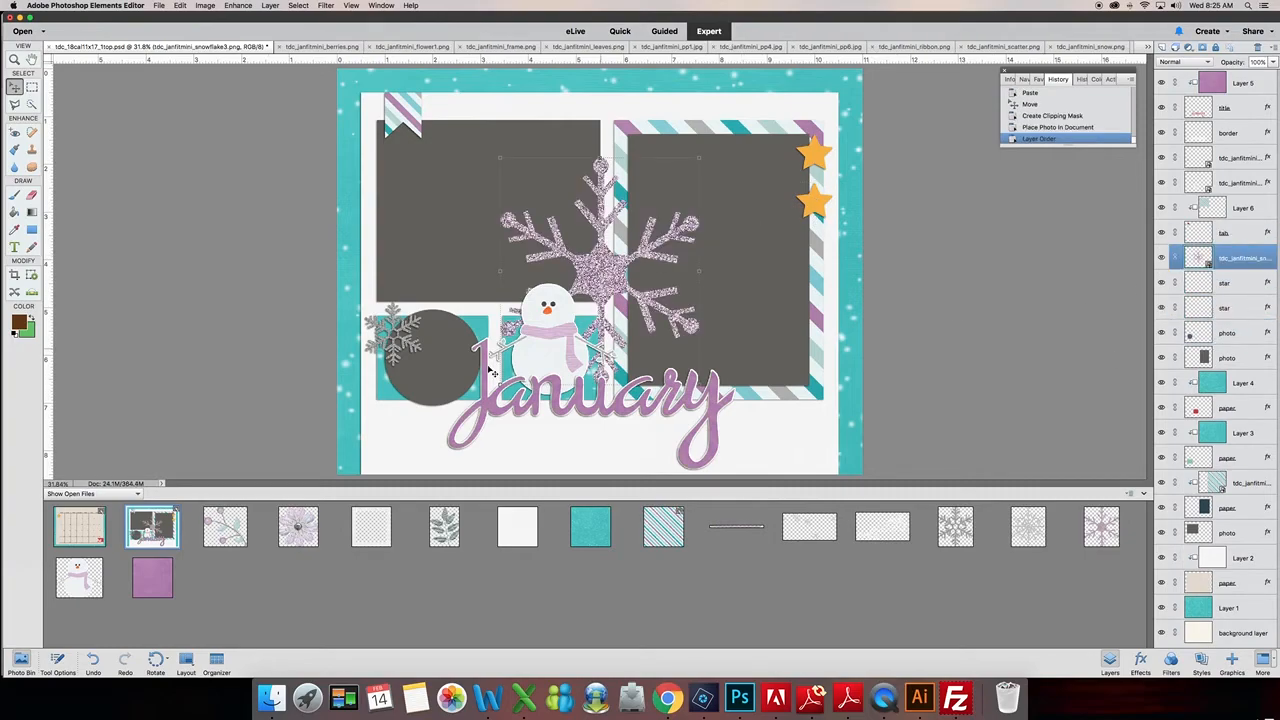
pyautogui.moveTo(501, 385); pyautogui.dragTo(646, 259)
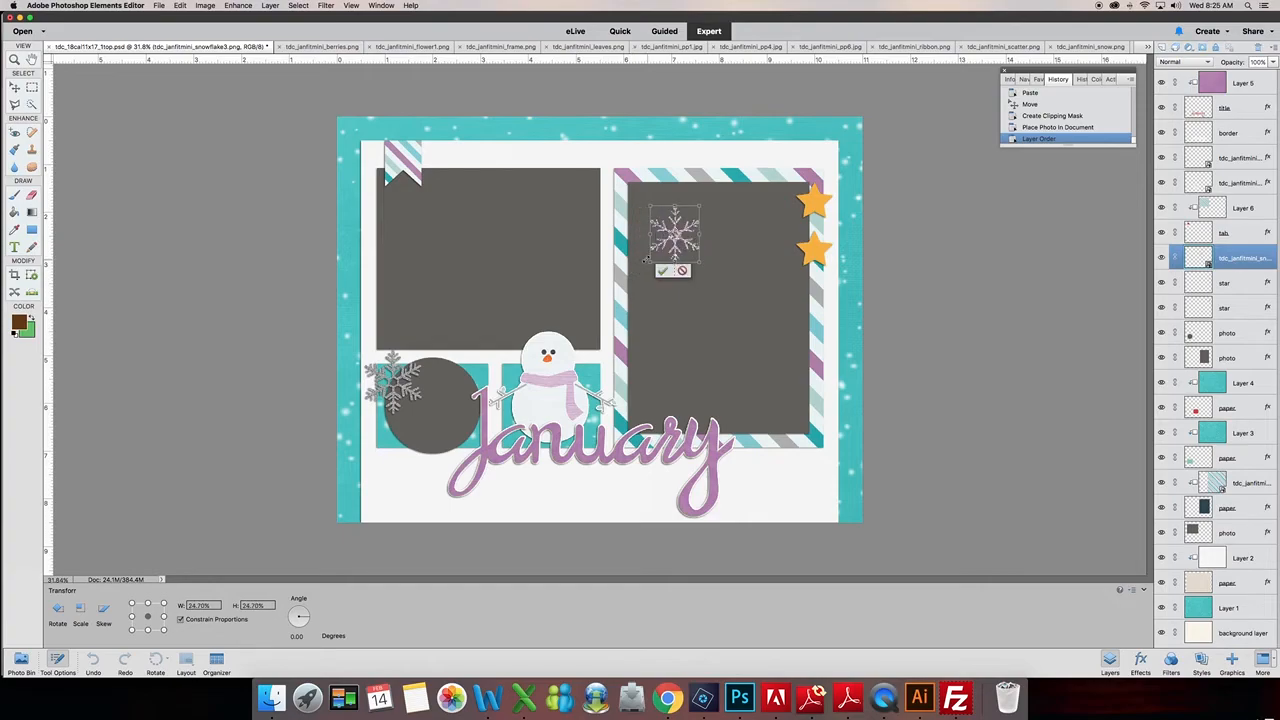
pyautogui.click(662, 271)
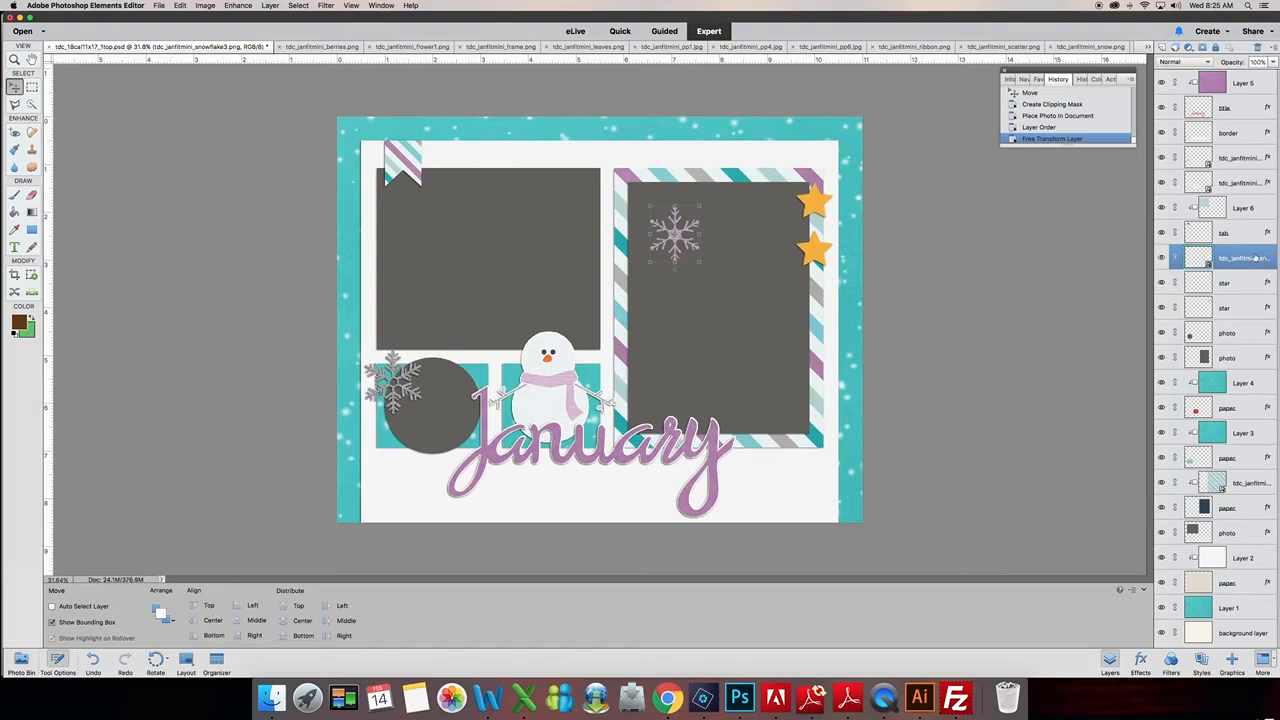
# Duplicate the purple snowflake layer and move the original between the two star layers
pyautogui.moveTo(1245, 256); pyautogui.dragTo(1162, 48)
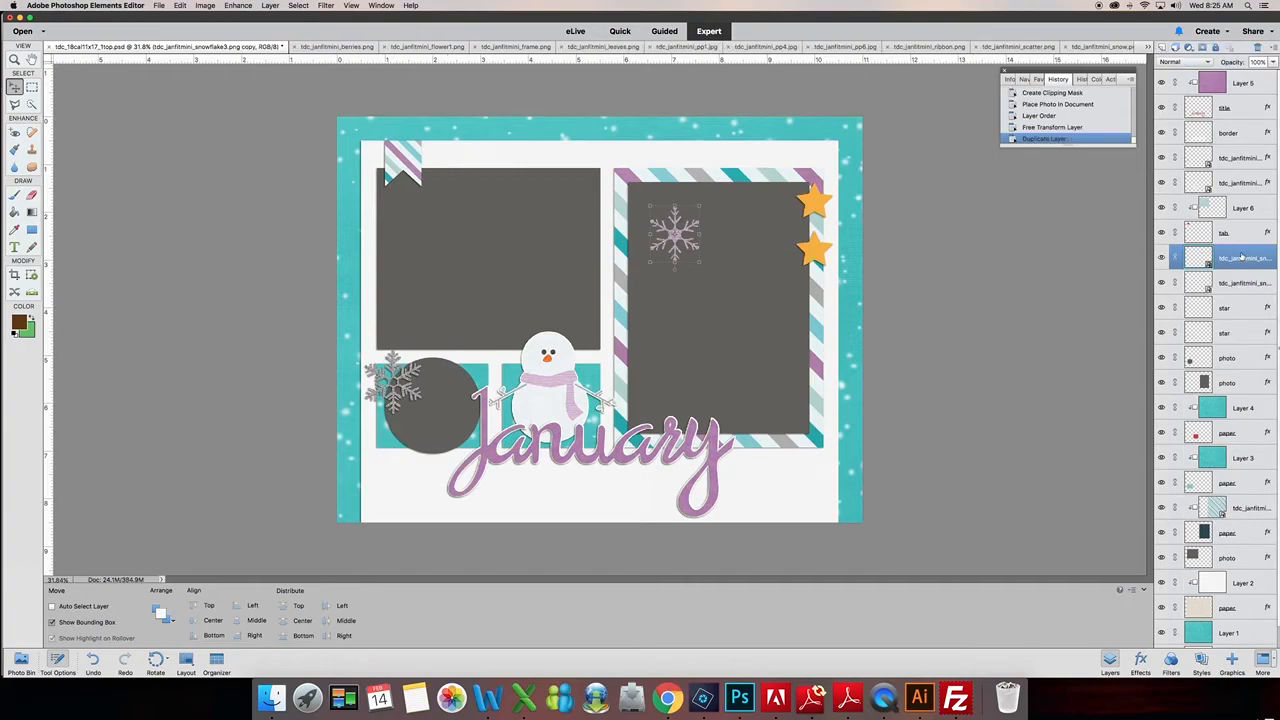
pyautogui.moveTo(1226, 285); pyautogui.dragTo(1240, 310)
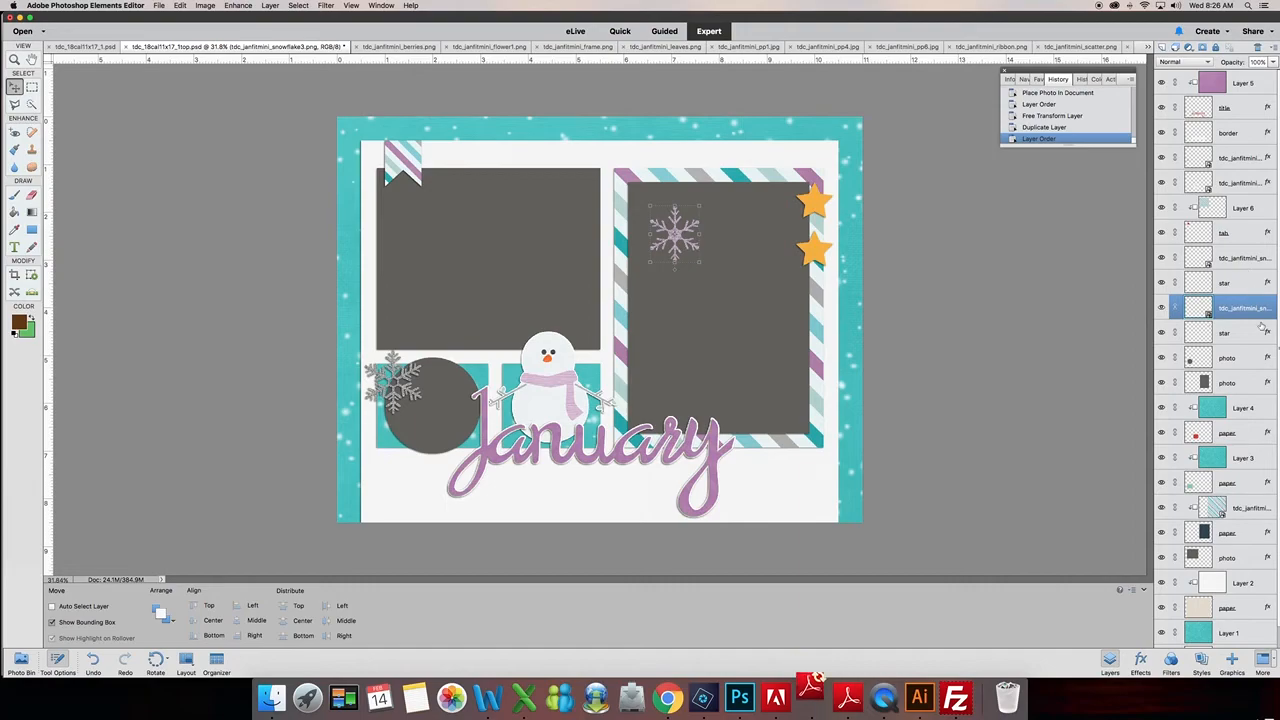
# Transfer the layer styles from the two stars to the purple snowflakes and delete both star layers
pyautogui.moveTo(1264, 324); pyautogui.dragTo(1262, 310)
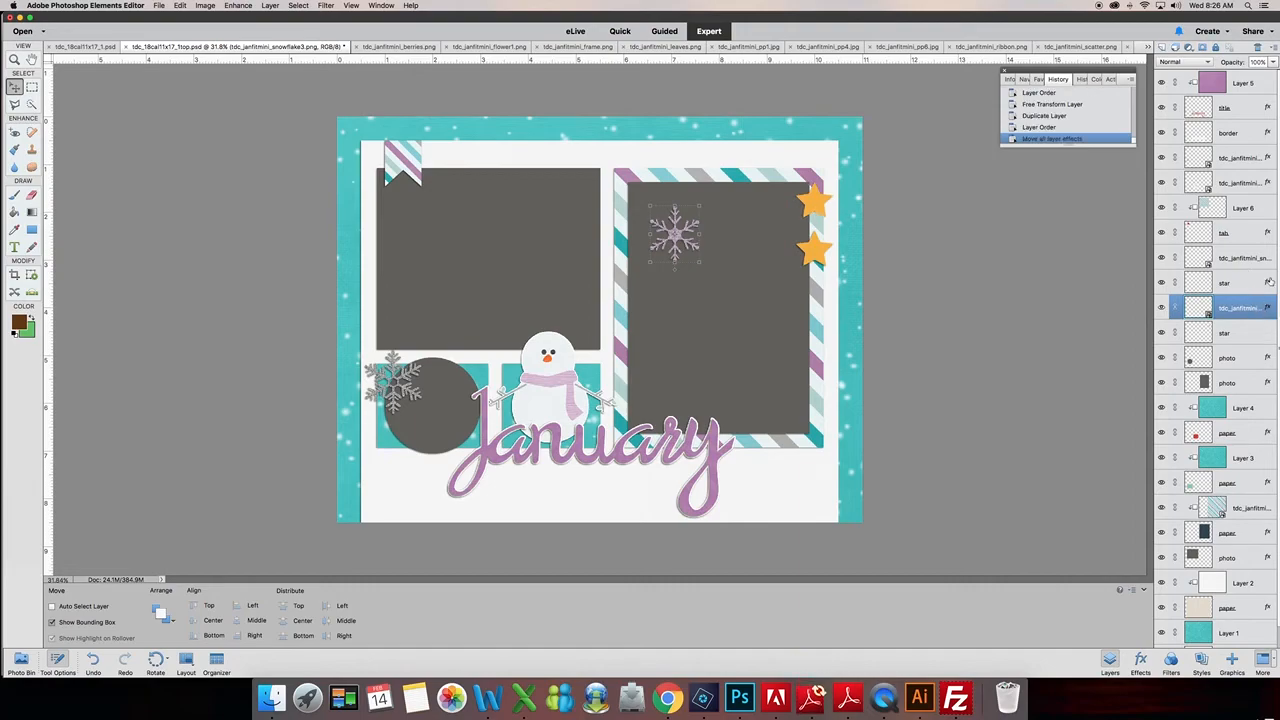
pyautogui.moveTo(1239, 286); pyautogui.dragTo(1258, 47)
pyautogui.moveTo(1246, 311); pyautogui.dragTo(1263, 50)
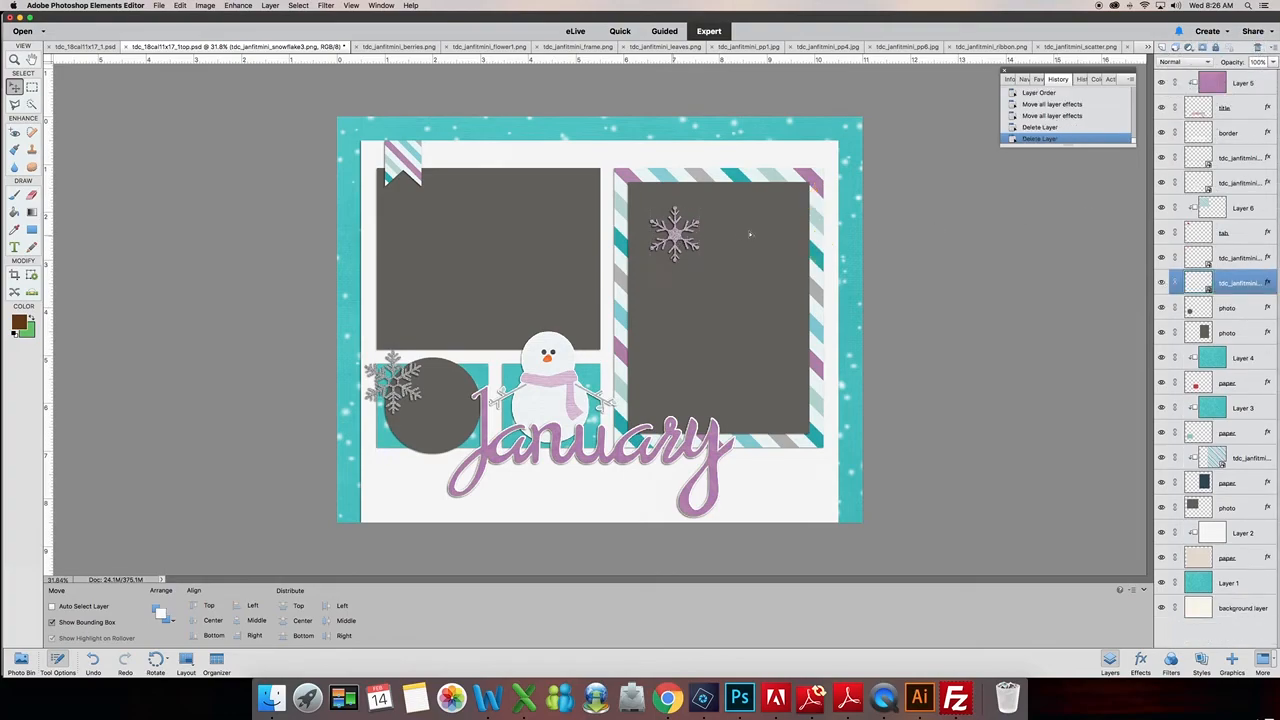
# Position one purple snowflake at the striped frame's upper-right corner and the other just below it on the frame's right edge
pyautogui.moveTo(798, 211); pyautogui.dragTo(819, 182)
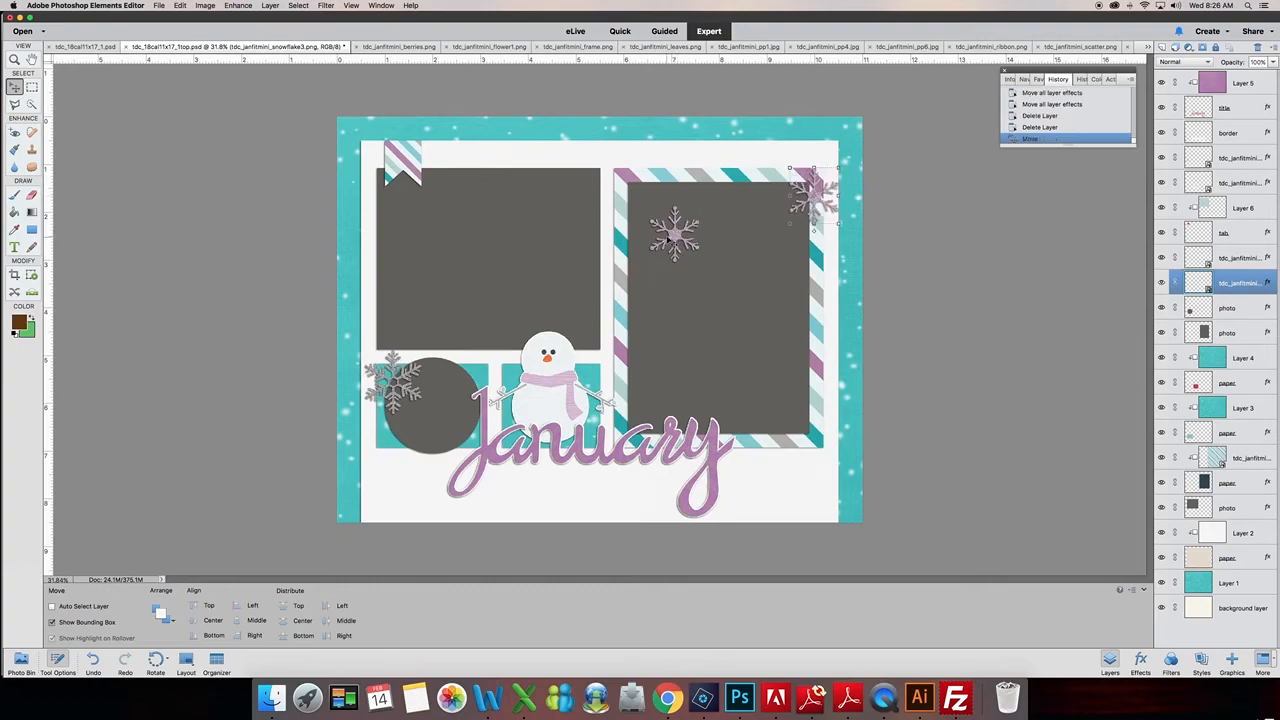
pyautogui.moveTo(678, 237)
pyautogui.mouseDown()
pyautogui.moveTo(779, 268)
pyautogui.moveTo(678, 245)
pyautogui.mouseUp()
pyautogui.click(1242, 258)
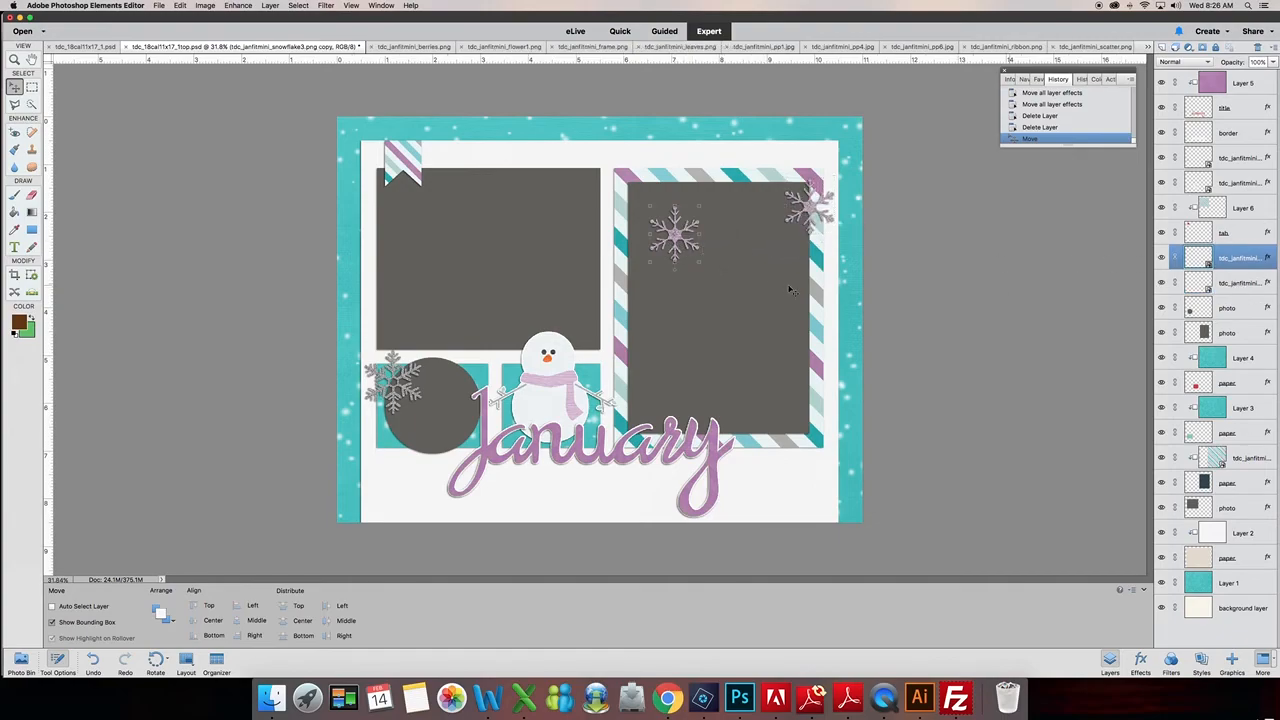
pyautogui.moveTo(793, 263)
pyautogui.mouseDown()
pyautogui.moveTo(810, 287)
pyautogui.moveTo(816, 262)
pyautogui.mouseUp()
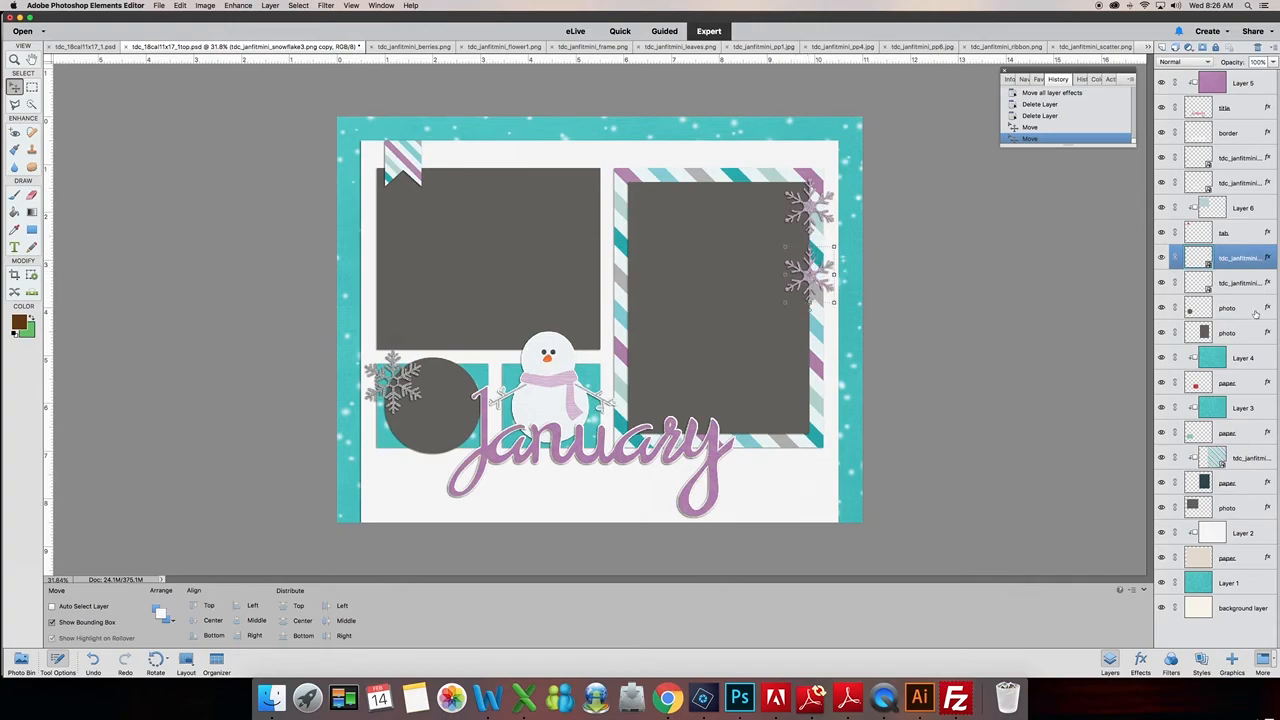